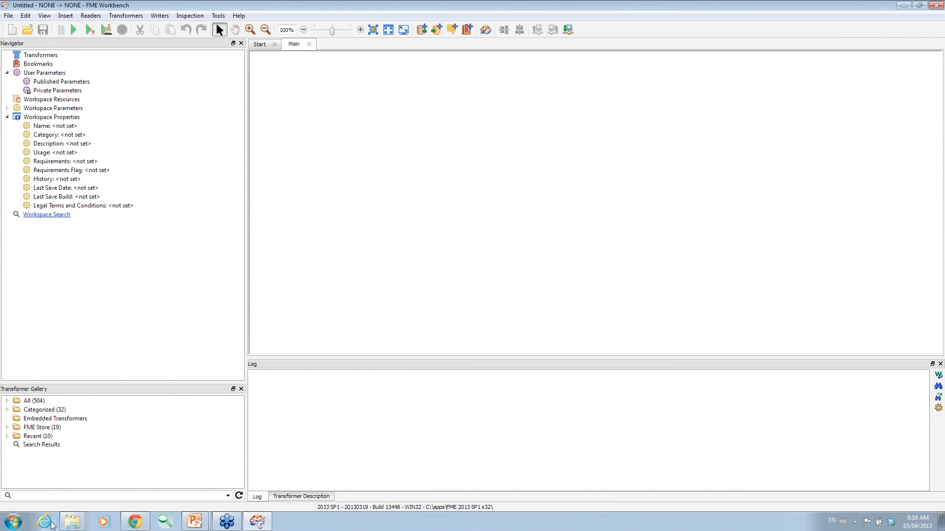
Open 1_Loader.fmw from the Databases-and-FME 2012-09 folder and enlarge the canvas over the log.
right_click(72, 522)
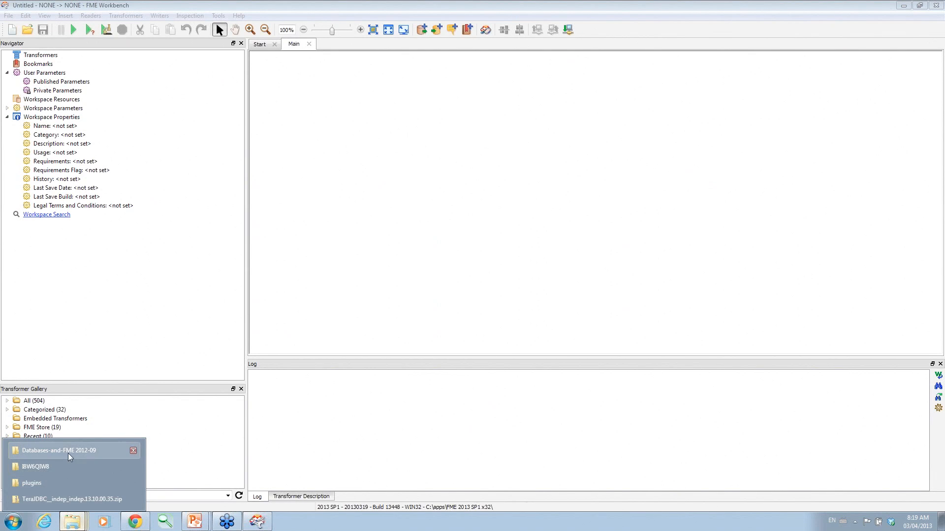
left_click(68, 452)
double_click(595, 229)
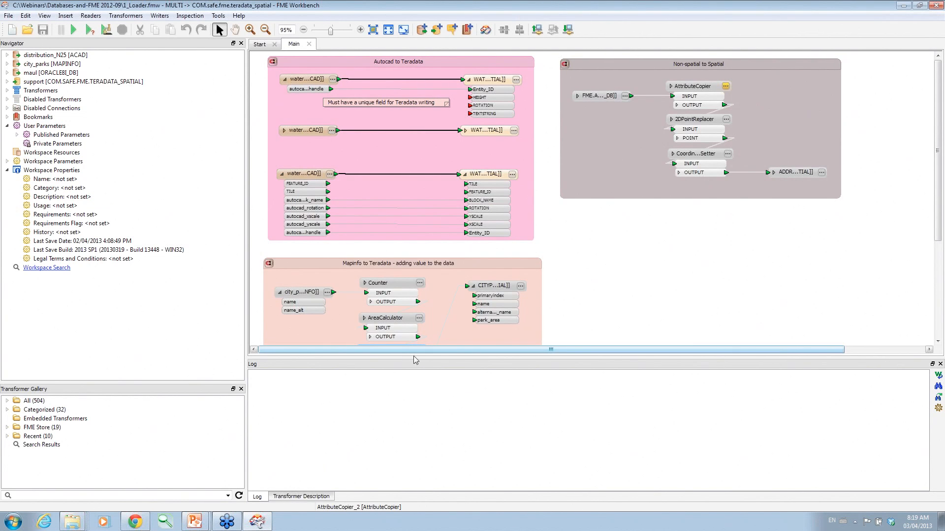
left_click_drag(415, 358, 414, 443)
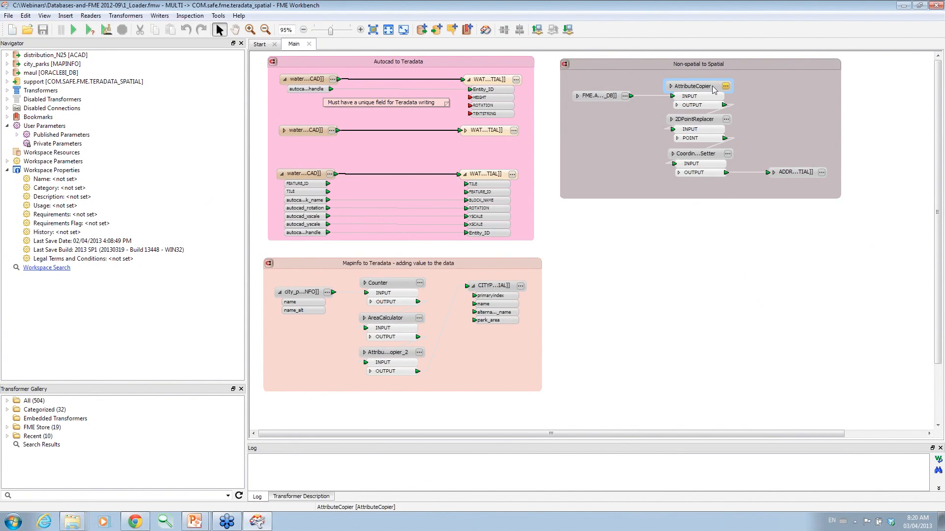
Enable all objects in the Mapinfo to Teradata bookmark, then disable them again.
right_click(435, 265)
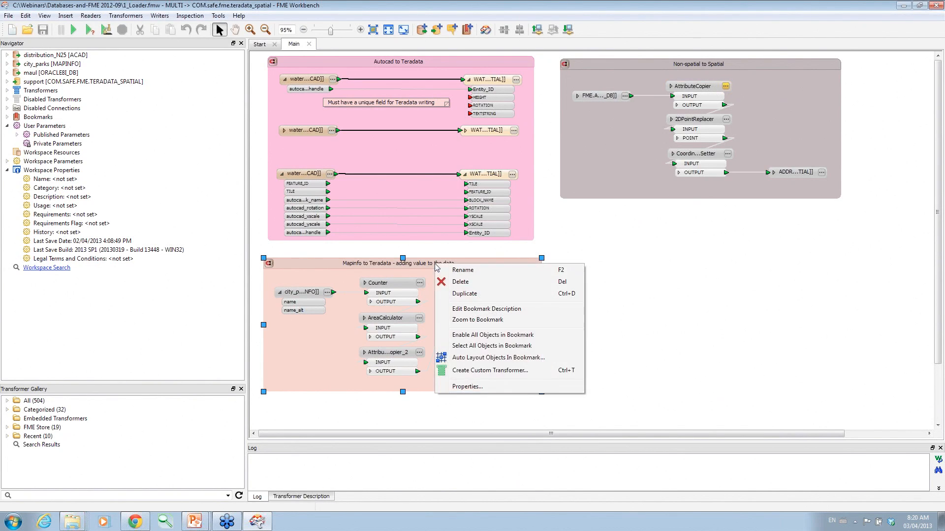
left_click(466, 335)
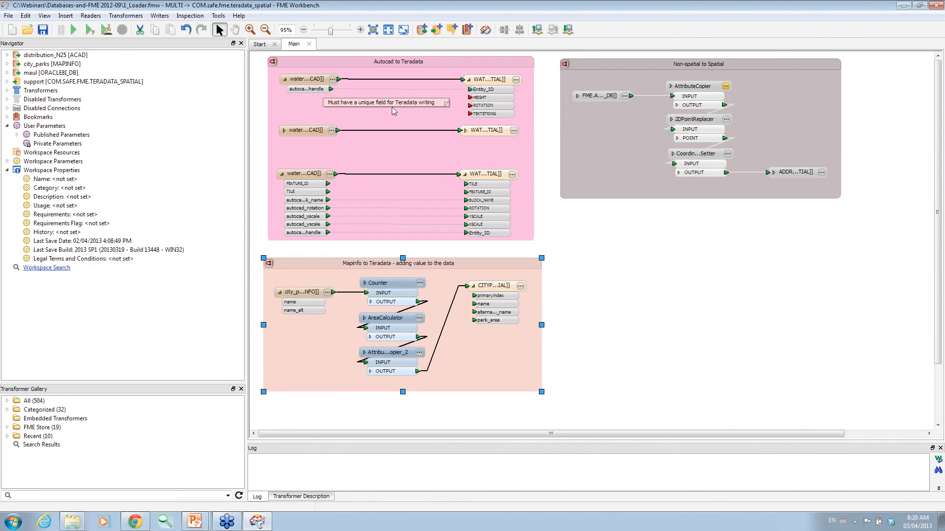
right_click(459, 266)
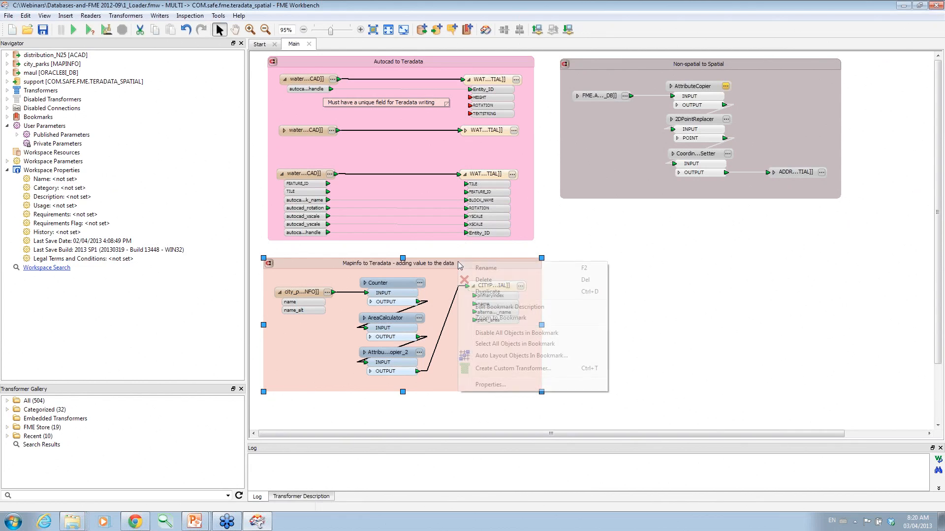
left_click(495, 333)
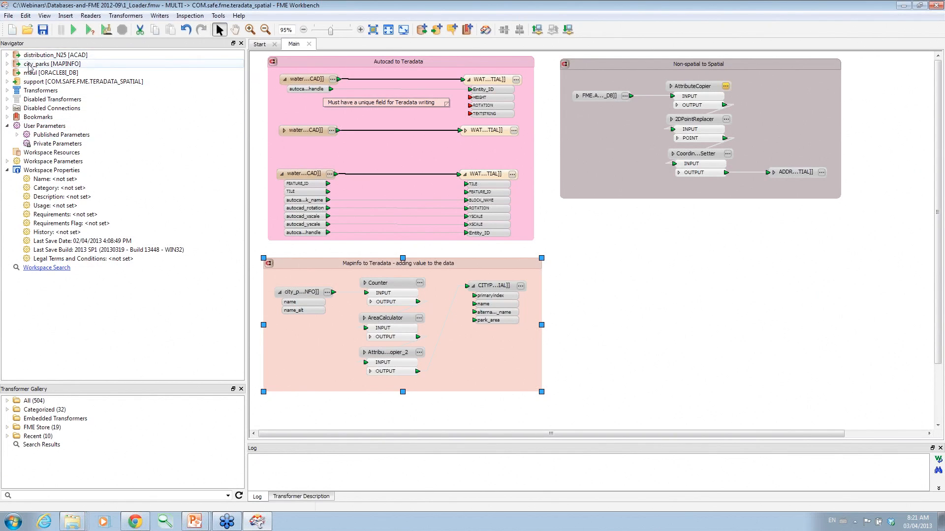
Review distribution_N25's parameters and the Published Parameters, then run with prompt to see the translation parameters.
left_click(7, 56)
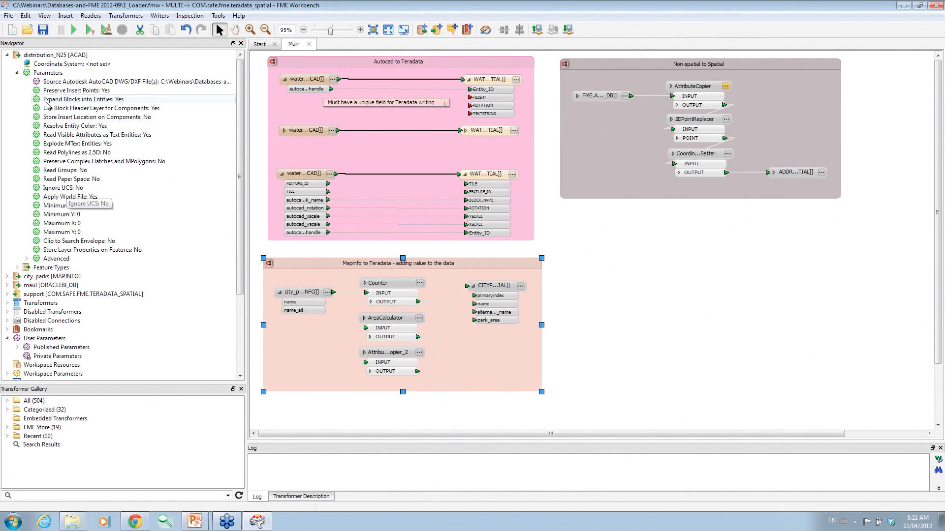
left_click(17, 73)
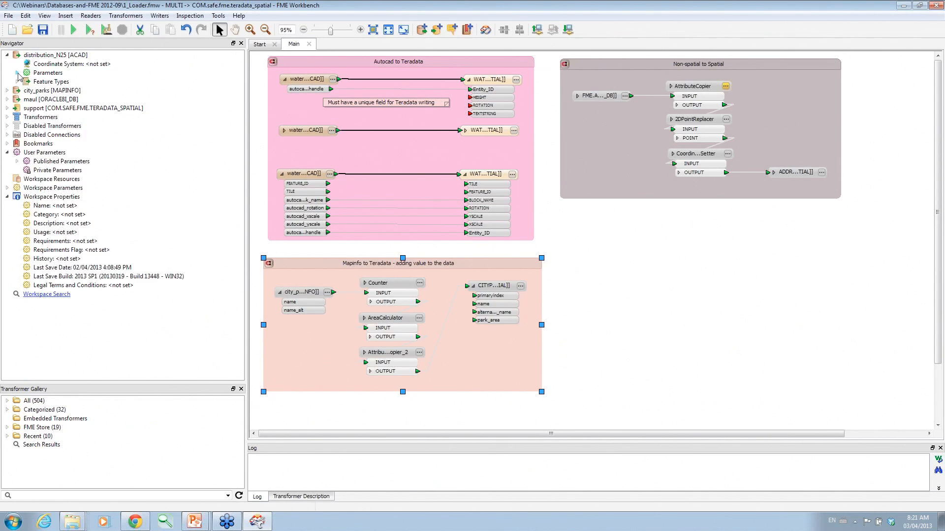
left_click(17, 161)
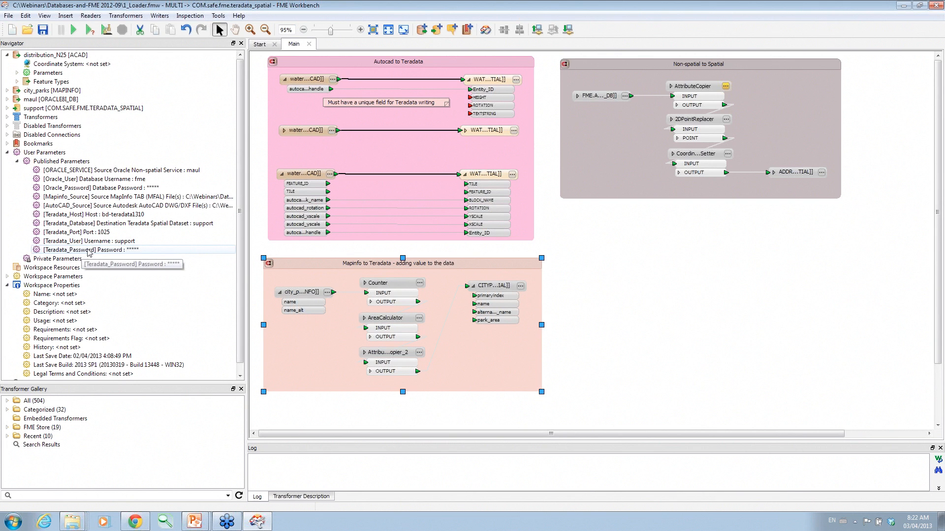
left_click(89, 31)
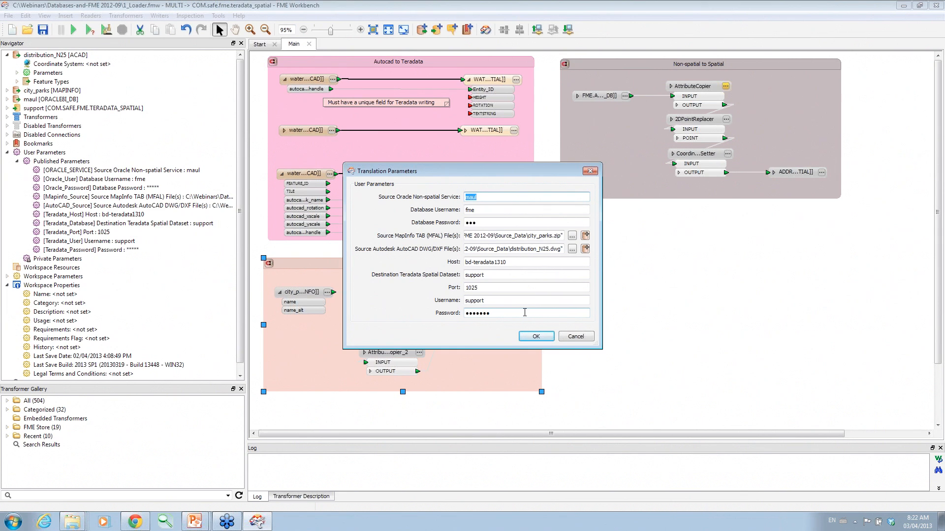
Cancel the prompt and confirm AutoCAD_Source still points to distribution_N25.dwg.
left_click(576, 337)
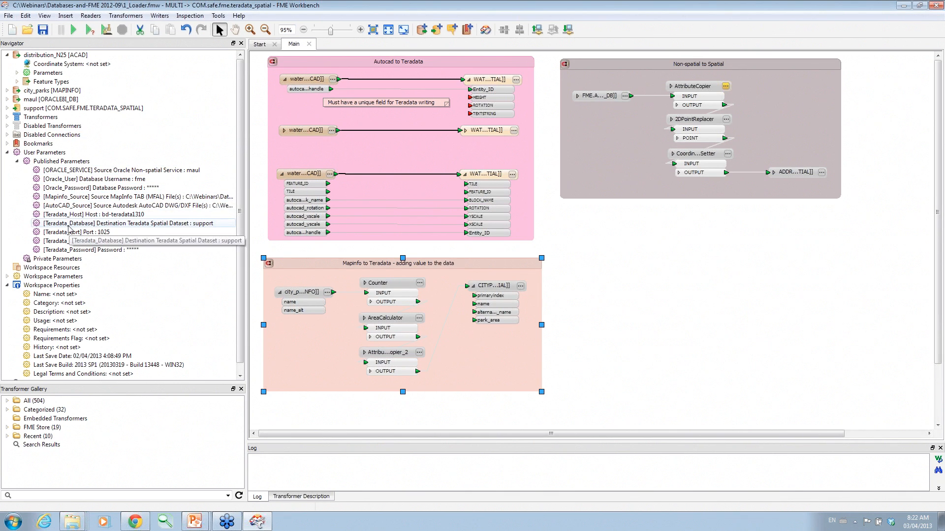
double_click(91, 206)
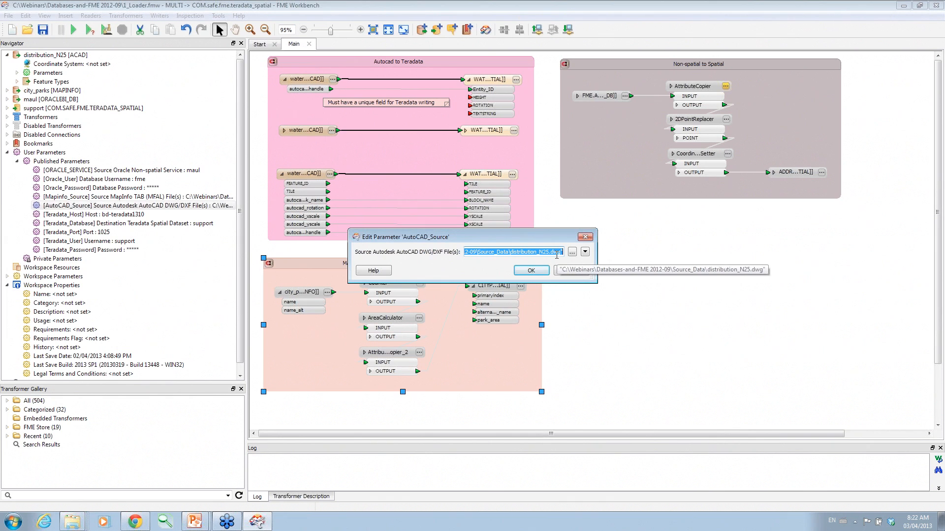
left_click(572, 252)
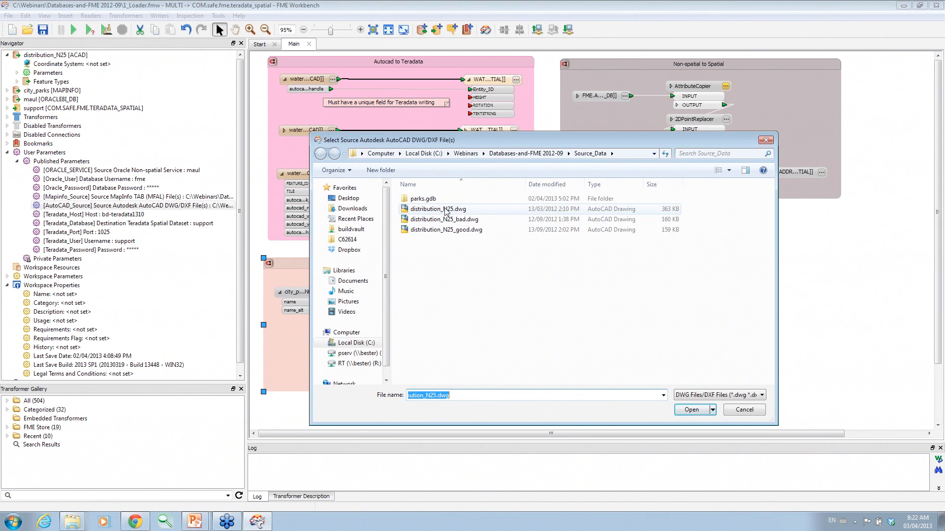
double_click(446, 211)
left_click(566, 271)
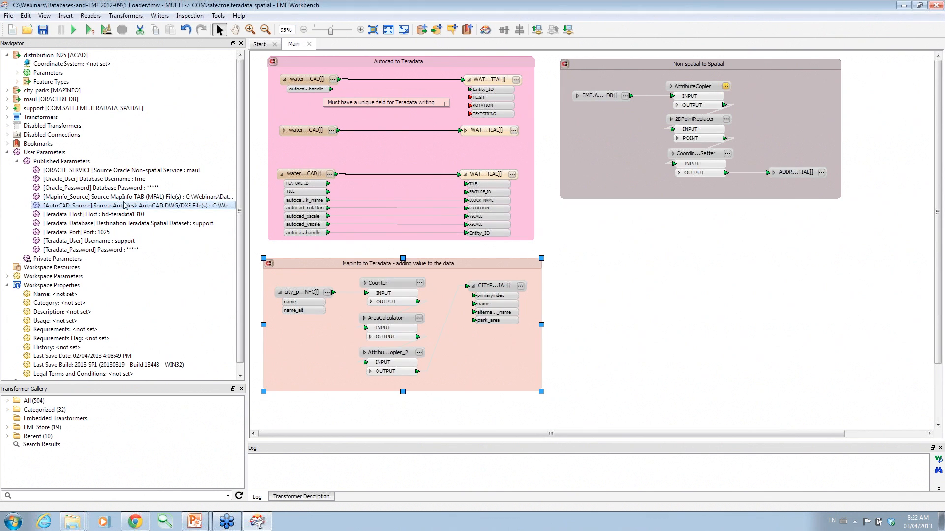
Confirm Mapinfo_Source points to city_parks.zip, keeping the TAB files filter.
double_click(123, 197)
left_click(561, 253)
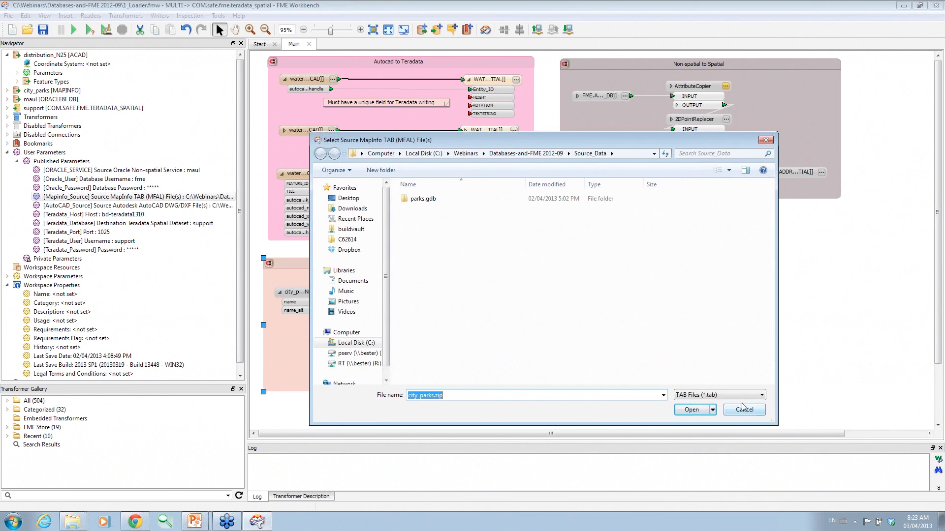
left_click(735, 393)
left_click(725, 398)
left_click(712, 396)
left_click(711, 402)
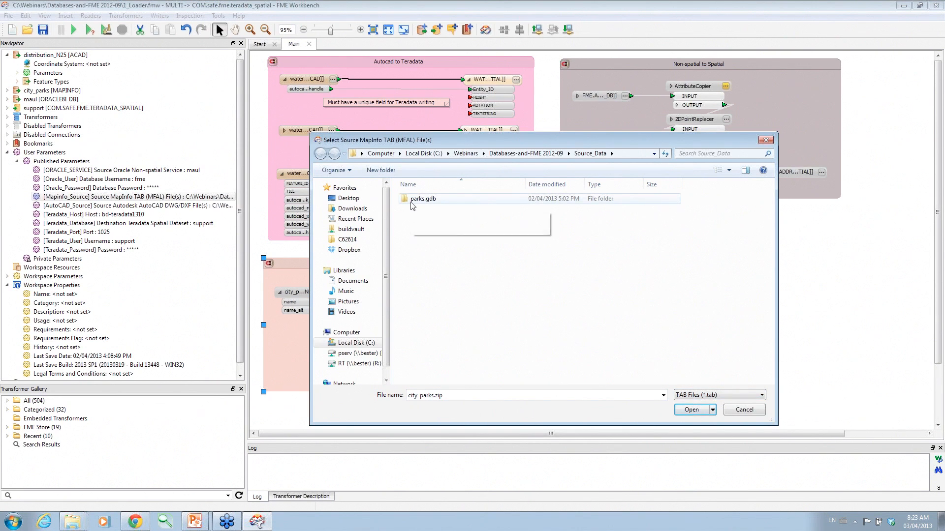
left_click(709, 412)
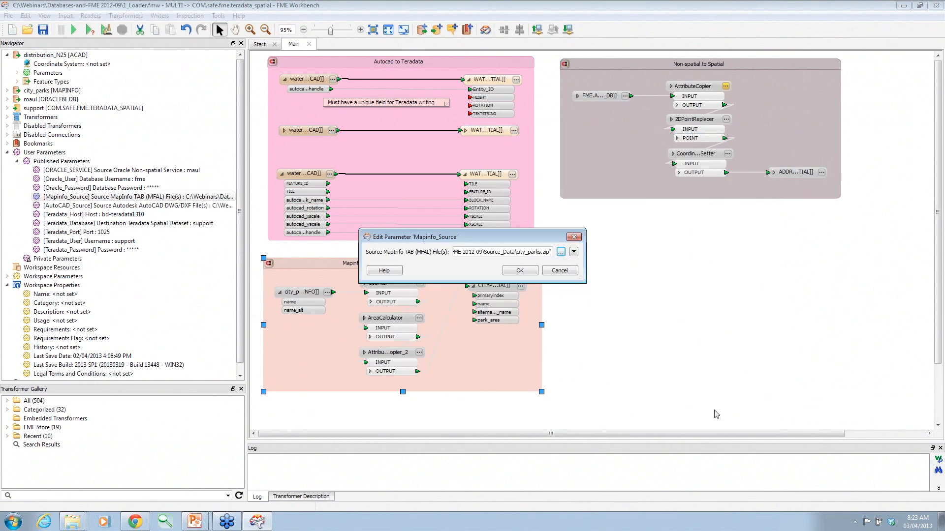
left_click(561, 271)
Check the version under Help > About, then accept the Mapinfo_Source path.
left_click(241, 16)
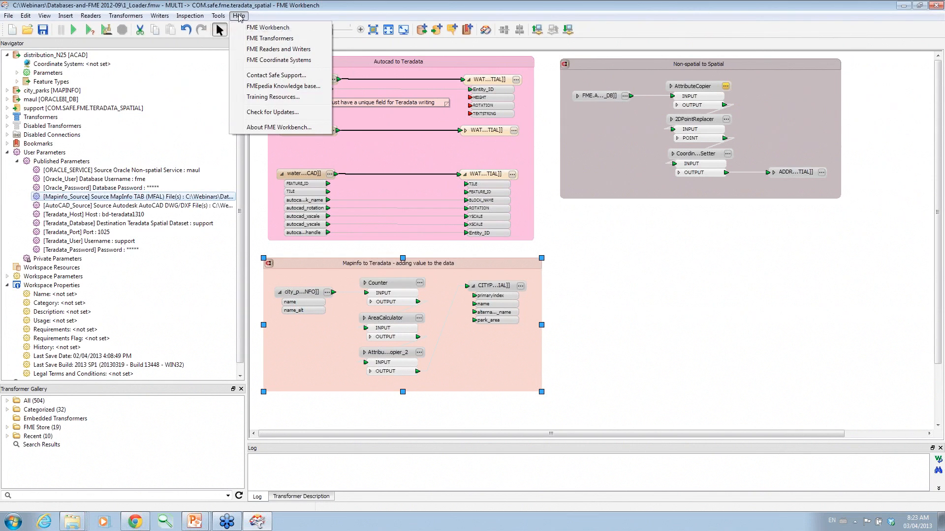
left_click(256, 127)
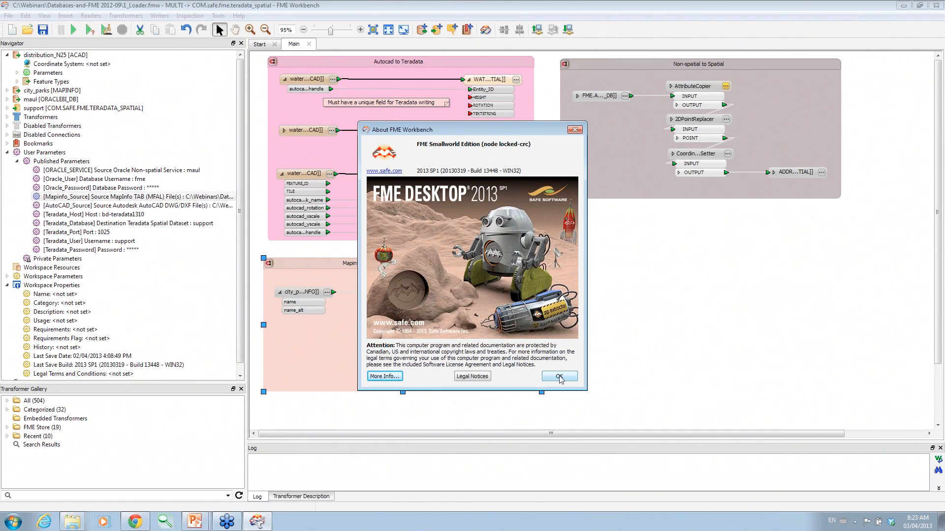
left_click(559, 377)
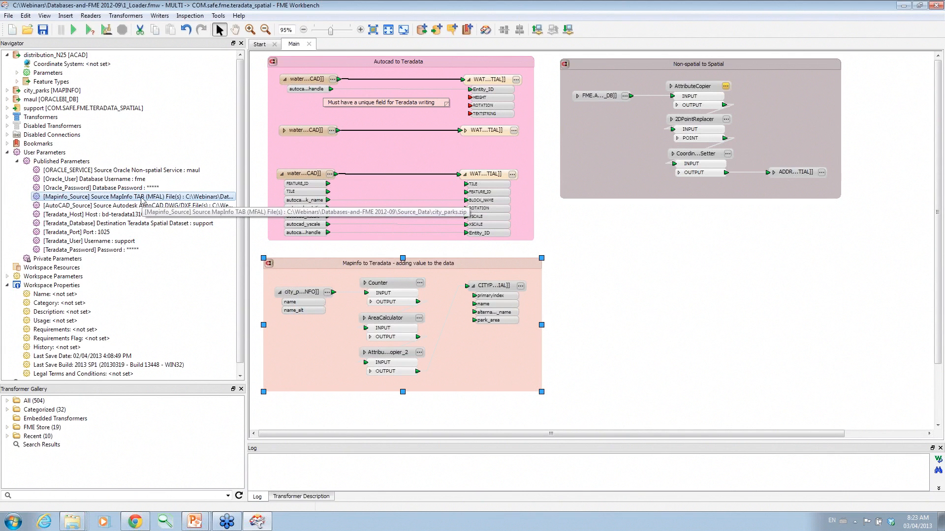
double_click(143, 197)
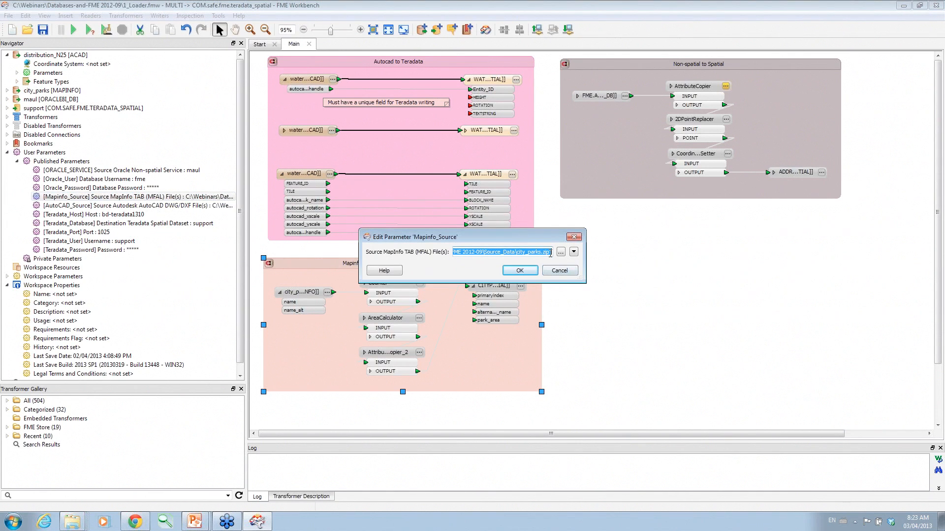
left_click(520, 271)
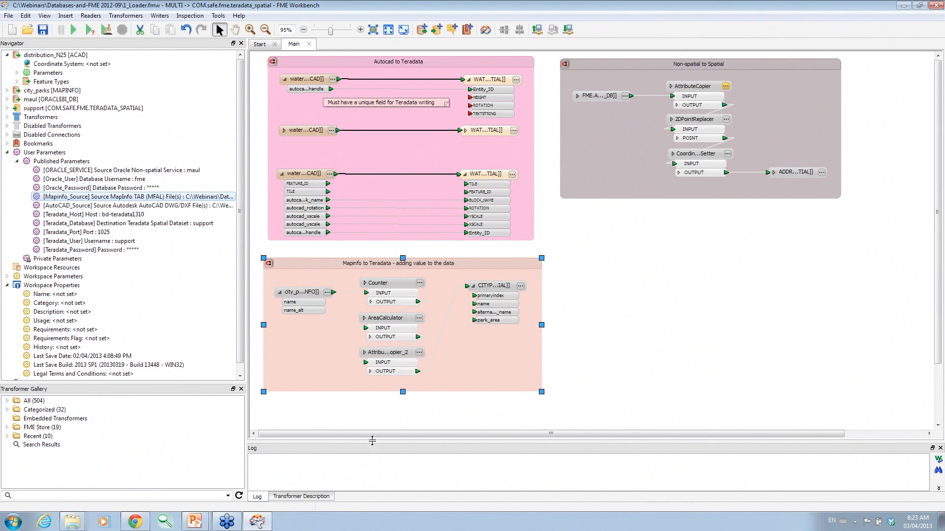
left_click_drag(372, 440, 374, 361)
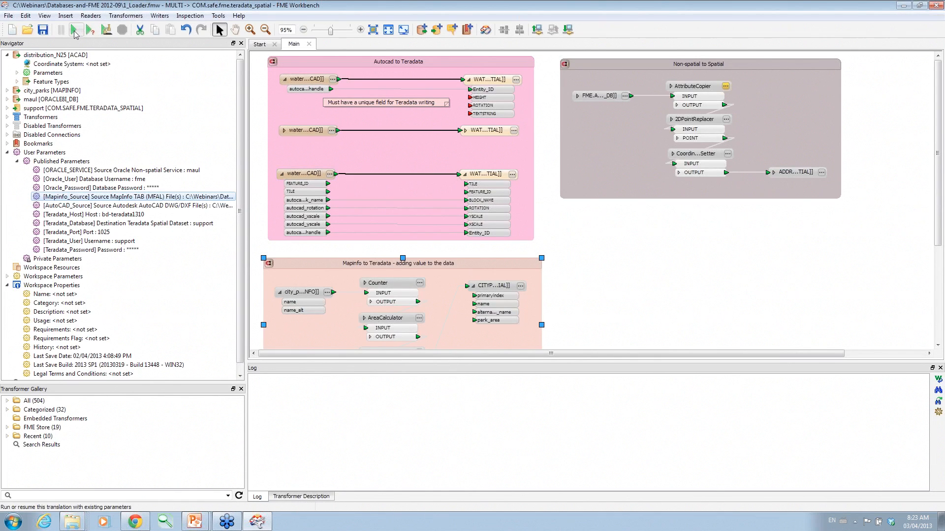
left_click(75, 30)
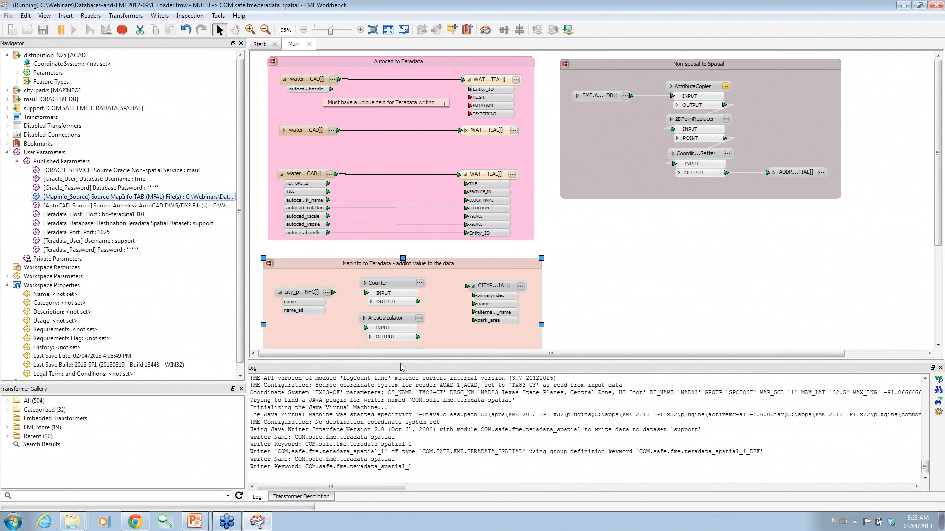
left_click_drag(399, 362, 399, 309)
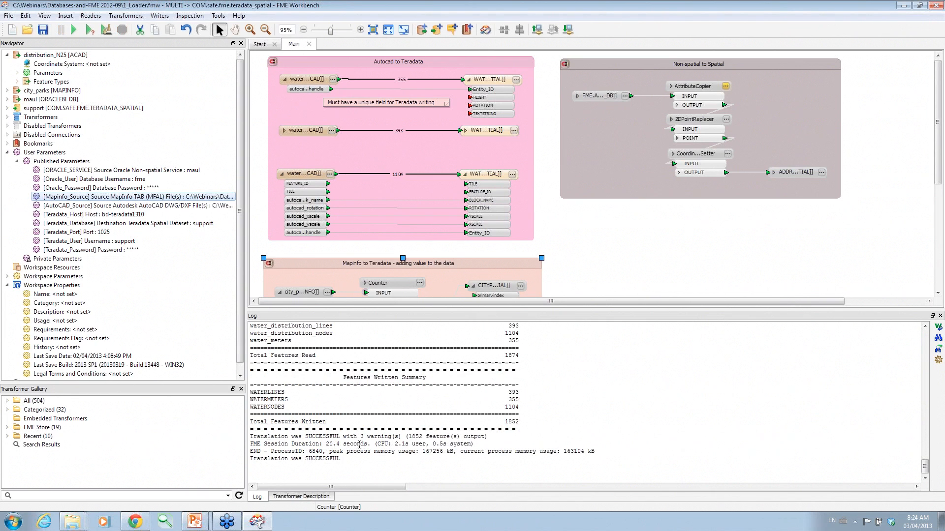
scroll(495, 425, "up", 1)
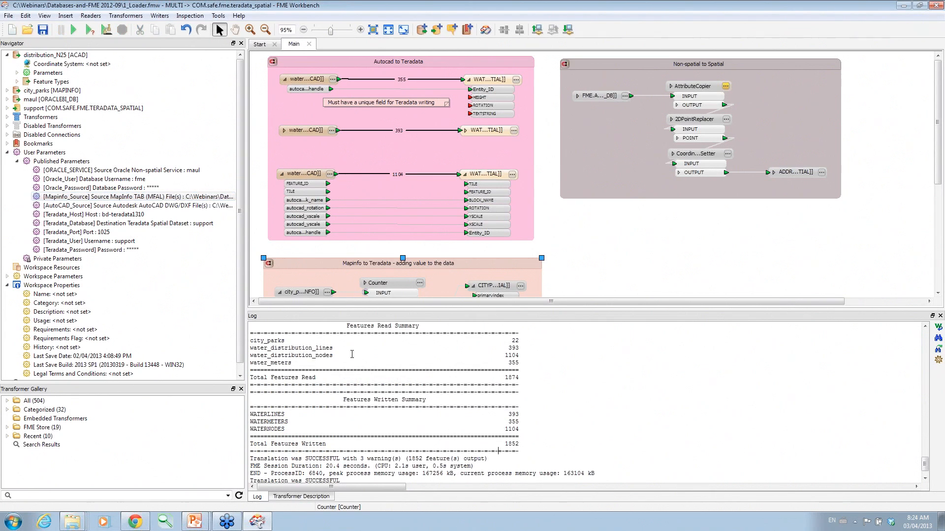
scroll(368, 422, "down", 1)
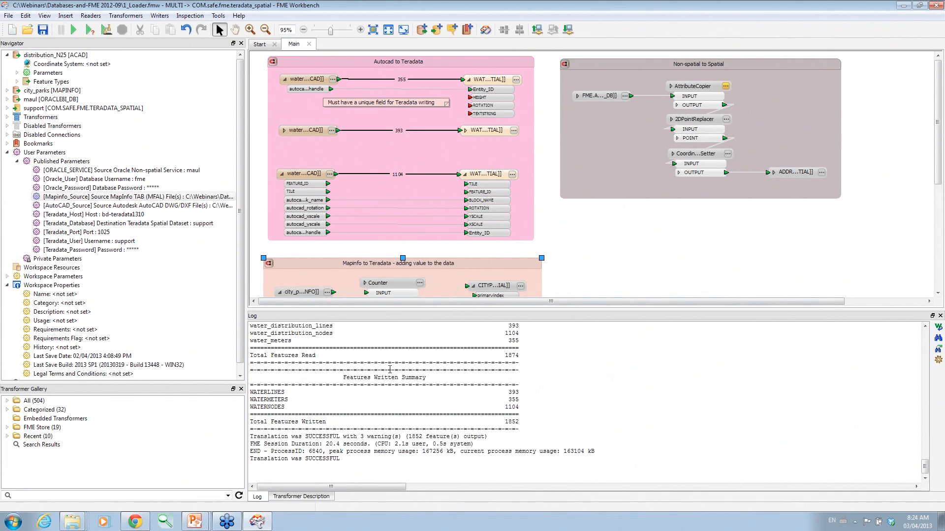
scroll(390, 371, "up", 1)
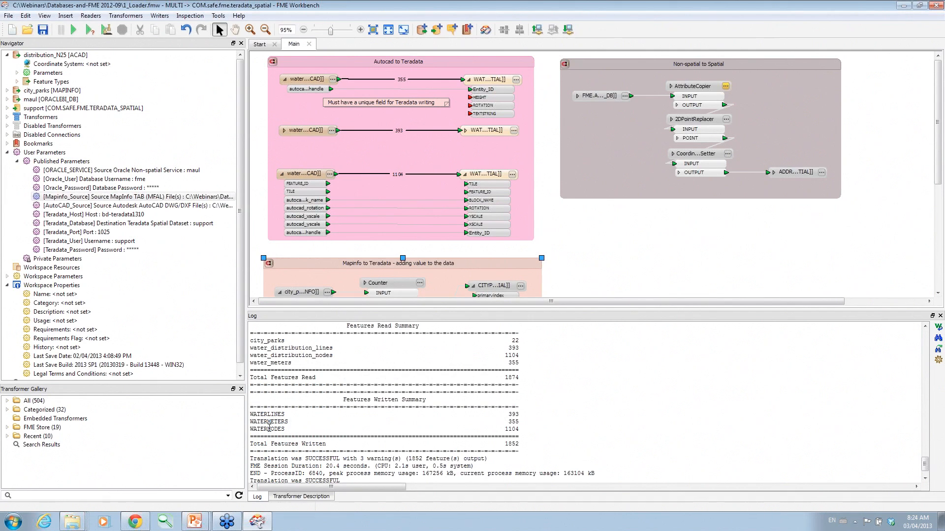
right_click(493, 80)
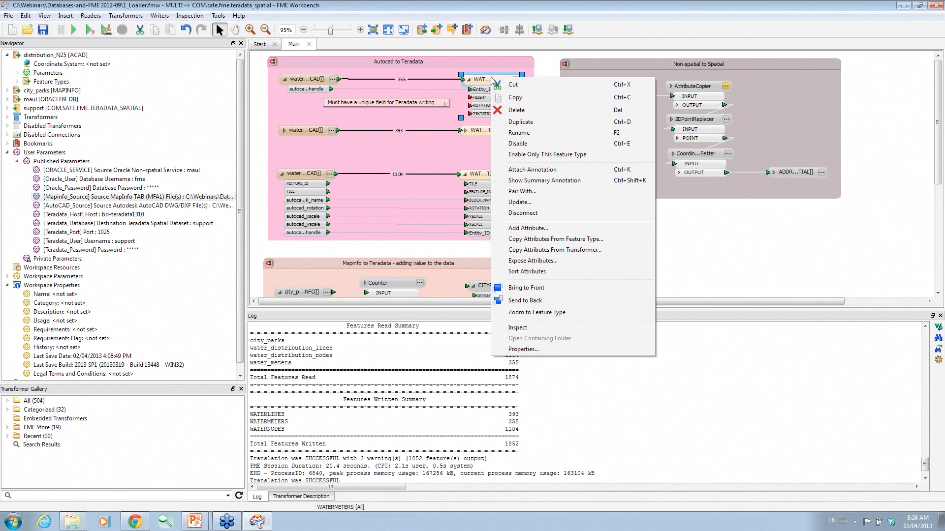
left_click(497, 11)
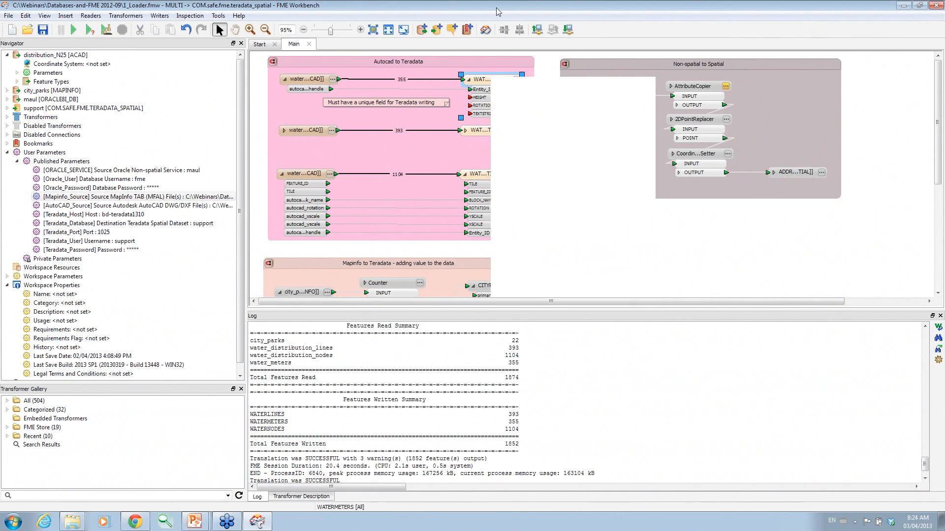
Open Data Inspector and start opening a Teradata dataset's connection parameters.
left_click(485, 31)
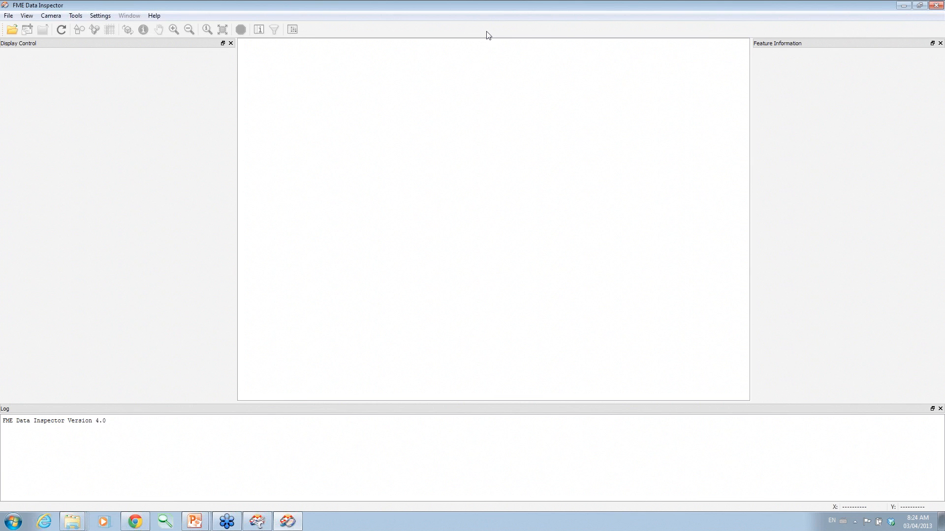
left_click(8, 16)
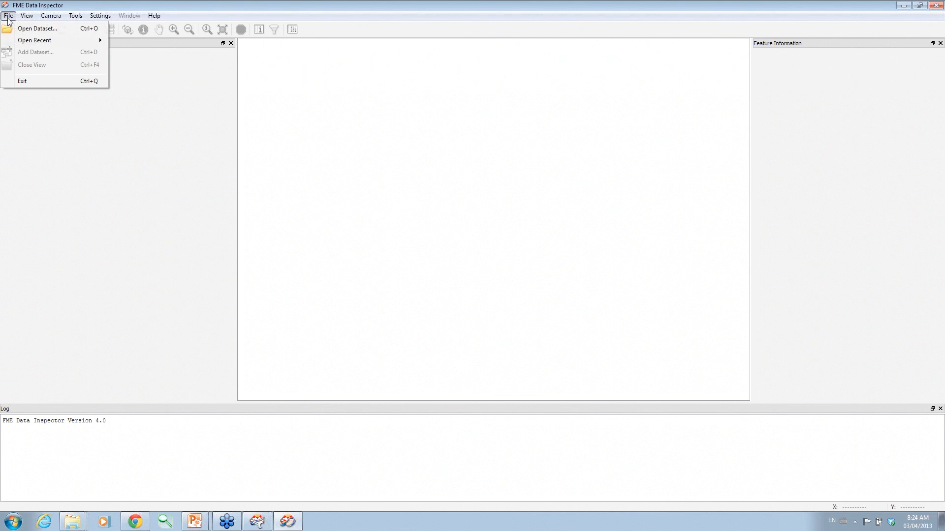
left_click(22, 30)
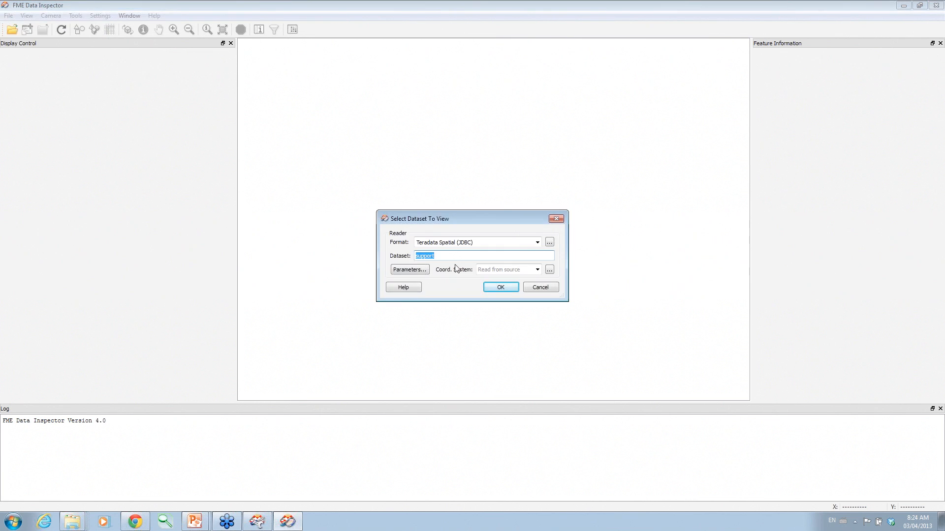
left_click(416, 272)
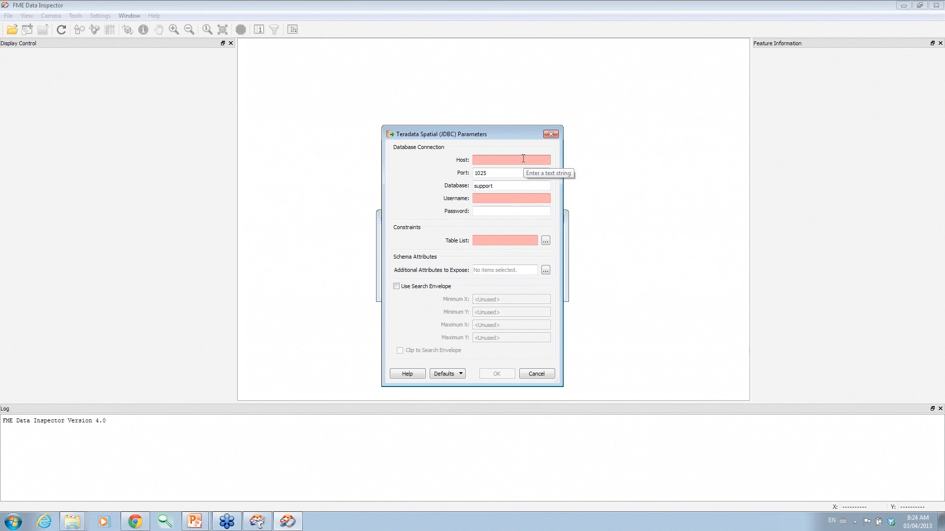
Enter the Teradata host, reuse 'support' as the username, and fill in the password.
type("bd-teradata1310")
left_click(504, 198)
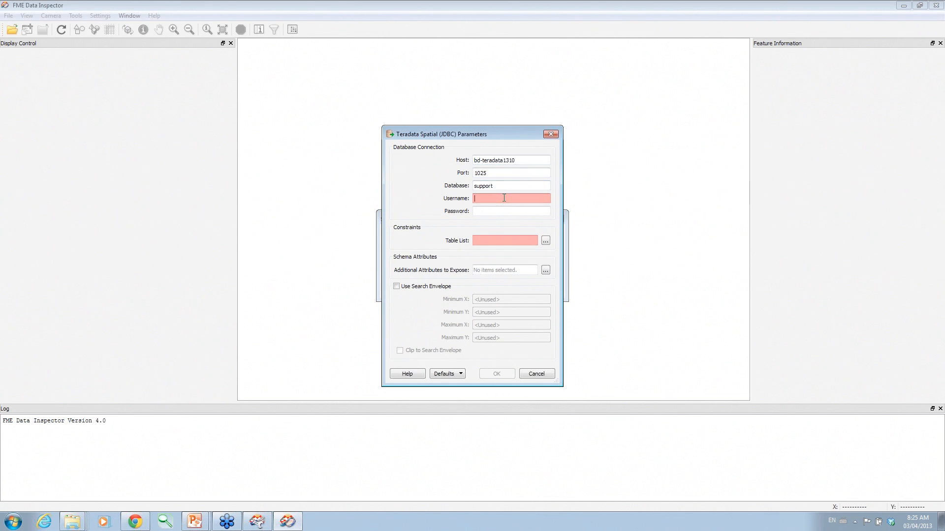
left_click(444, 375)
double_click(497, 187)
key("ctrl+c")
left_click(500, 197)
key("ctrl+v")
left_click(501, 210)
key("ctrl+v")
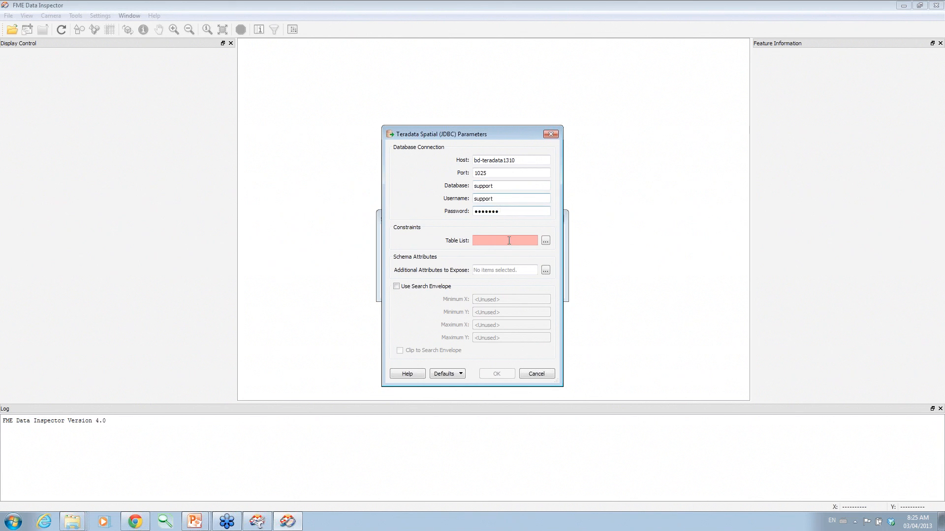
Select the WATERLINES, WATERMETERS and WATERNODES tables and load the dataset into a map view.
left_click(546, 240)
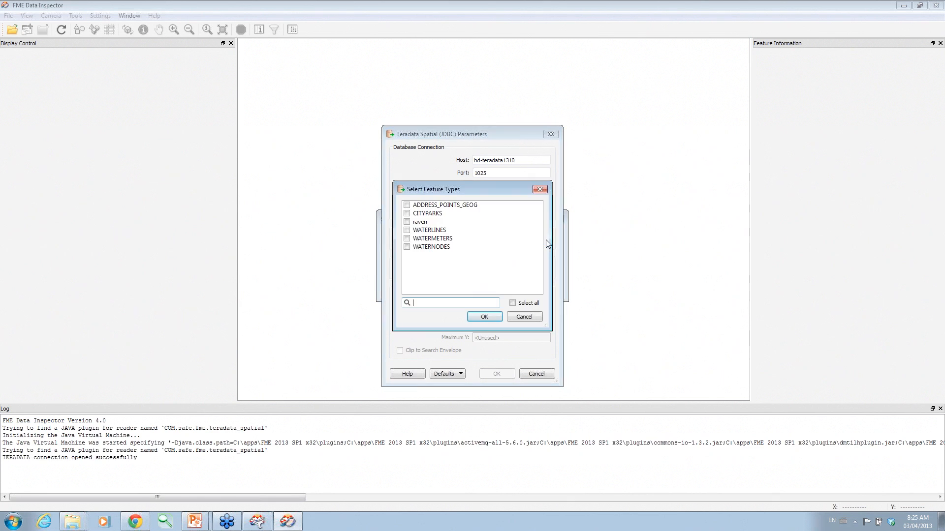
left_click(407, 231)
left_click(406, 239)
left_click(406, 247)
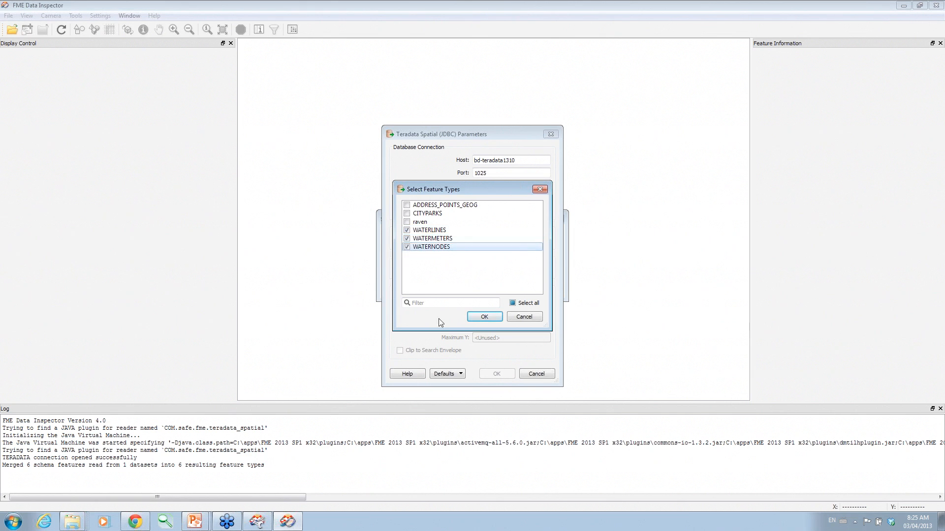
left_click(484, 316)
left_click(499, 375)
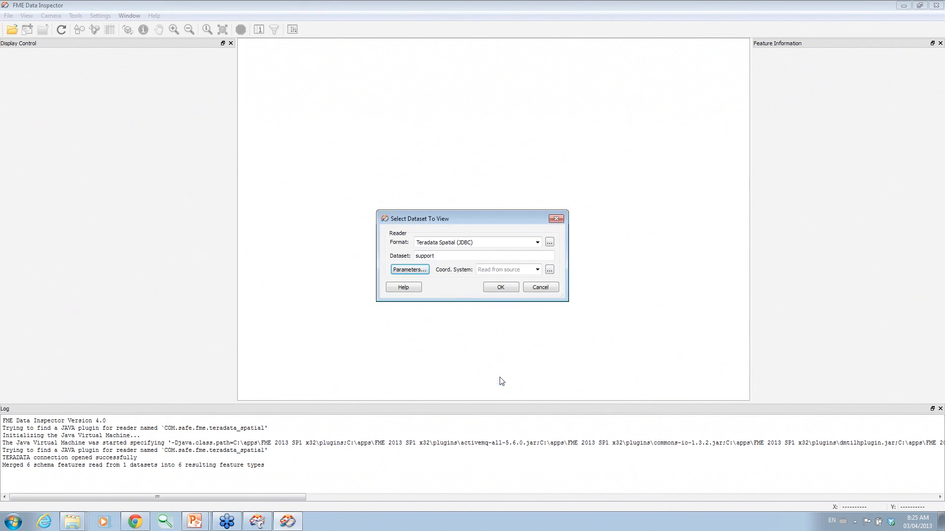
left_click(512, 288)
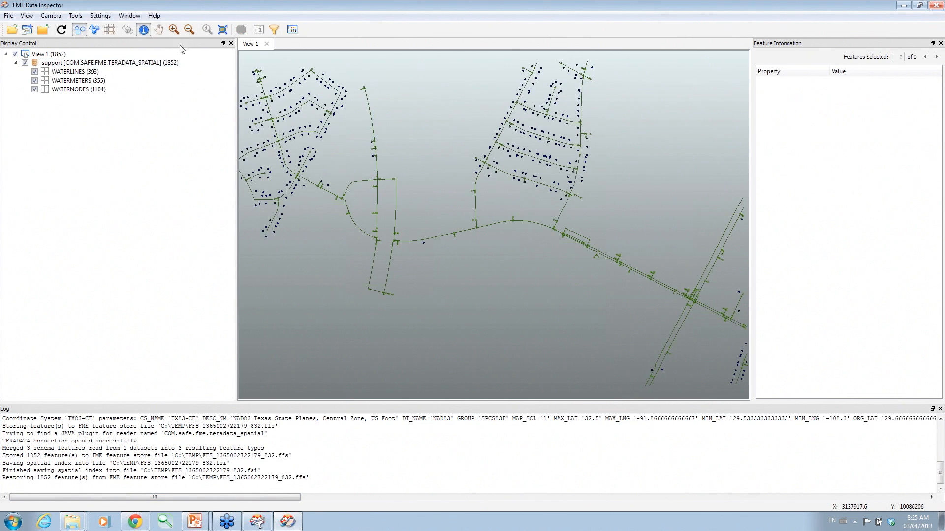
Zoom in on a network junction, query a waterline, and widen the Feature Information panel.
left_click(174, 29)
left_click_drag(550, 206, 585, 178)
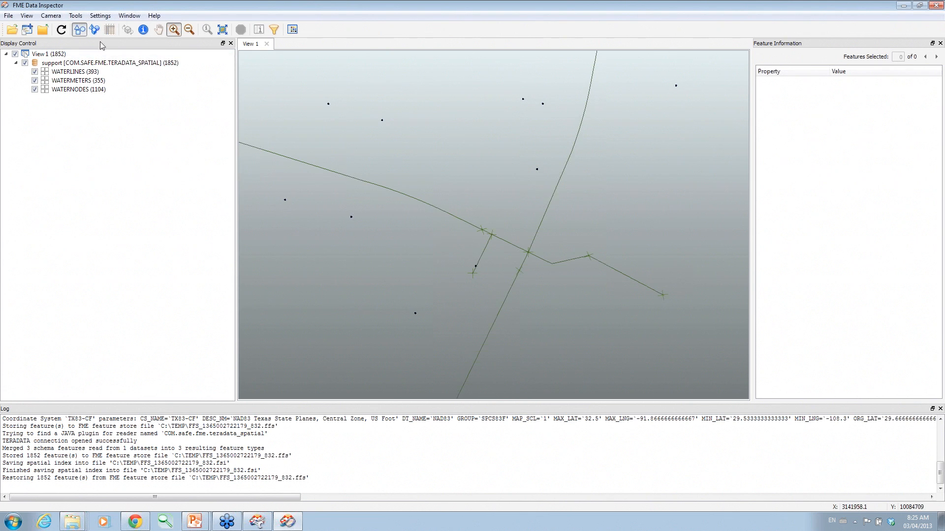
left_click(149, 31)
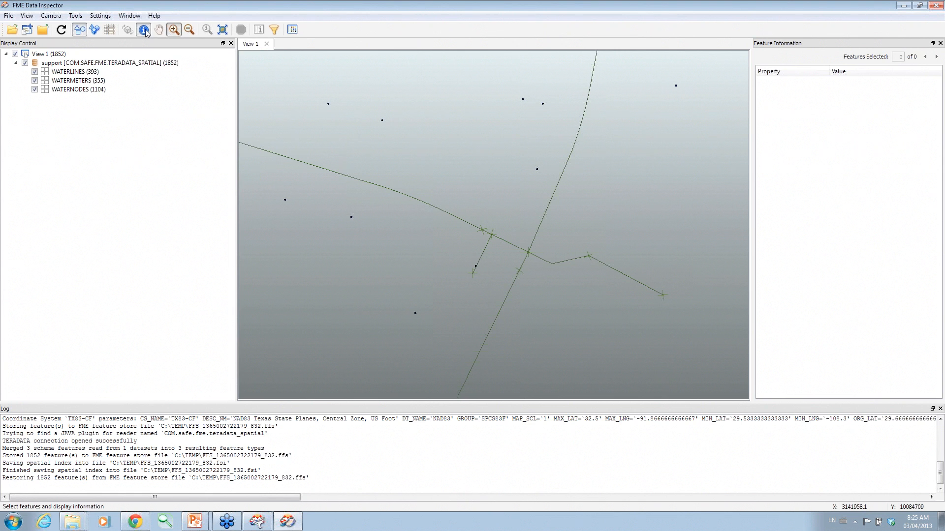
left_click_drag(533, 178, 553, 162)
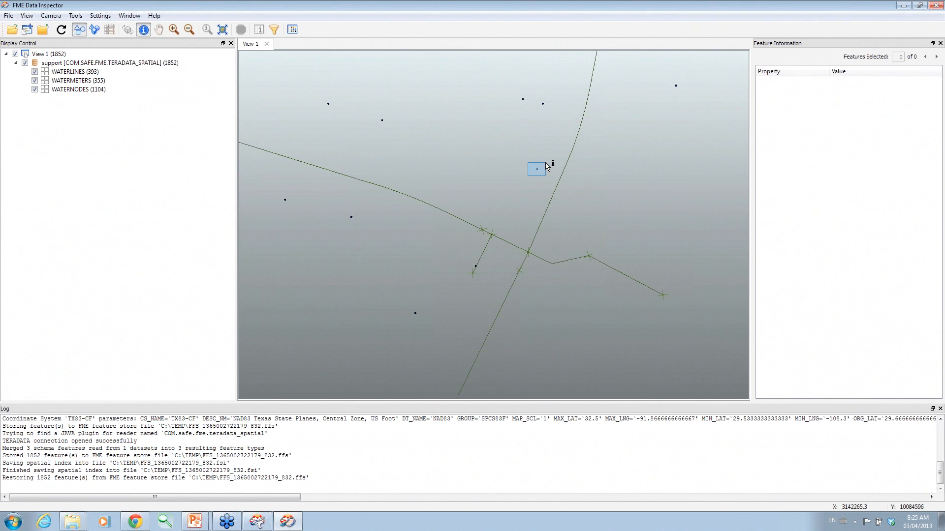
left_click_drag(752, 171, 642, 175)
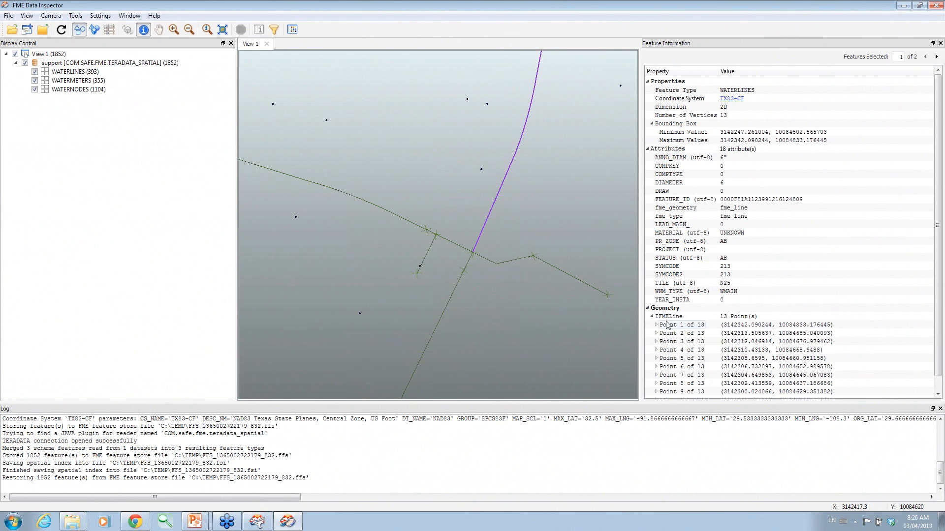
Expand and collapse the waterline's geometry points to review its 13 vertices.
scroll(941, 273, "down", 1)
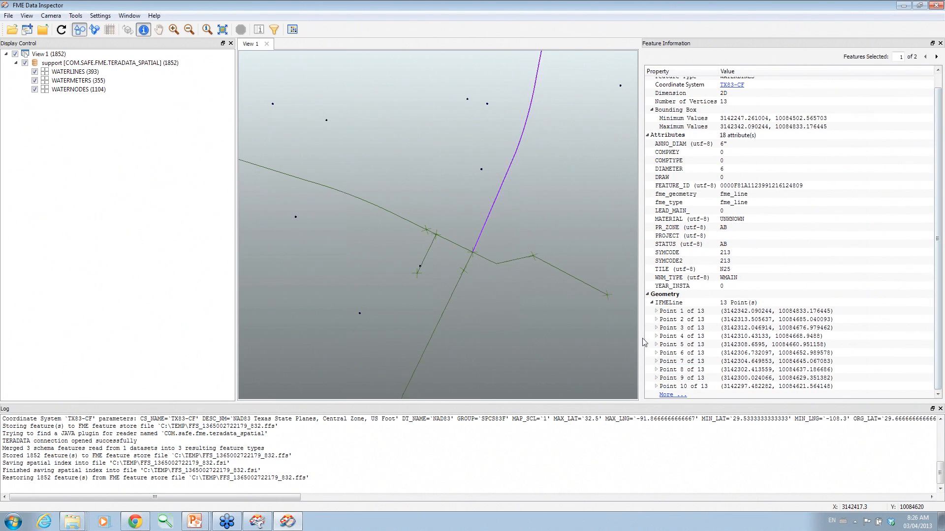
left_click(656, 311)
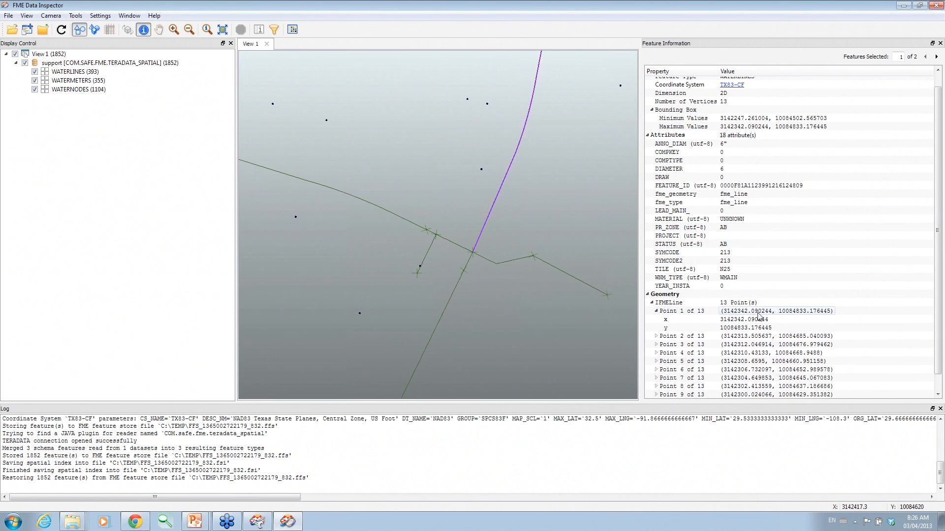
left_click(656, 311)
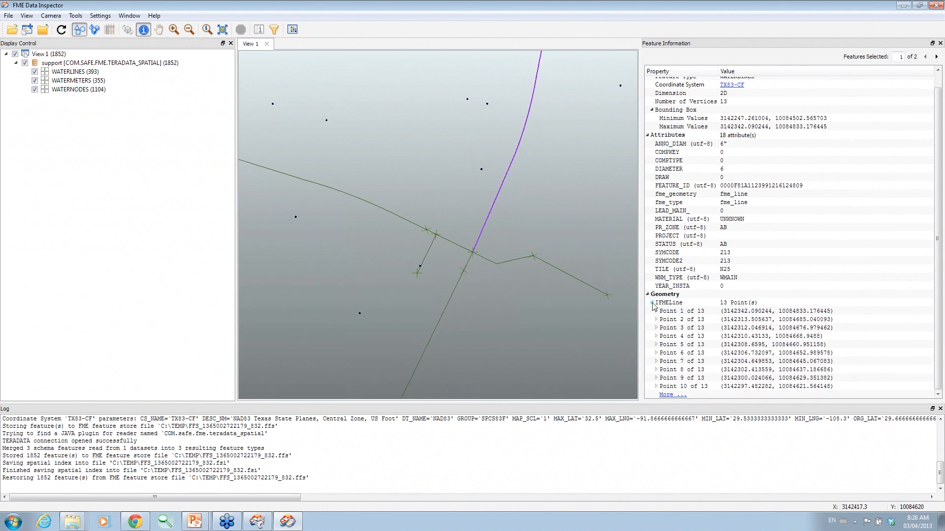
left_click(652, 303)
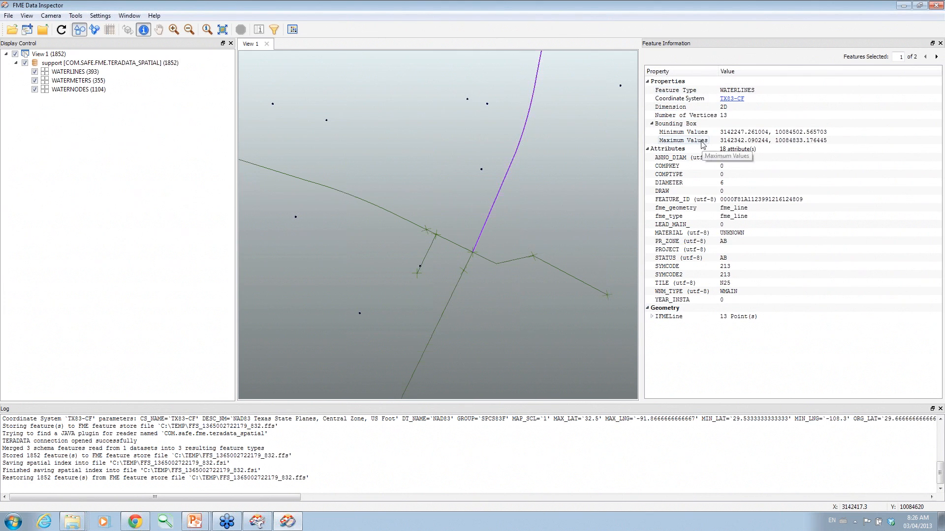
left_click(469, 98)
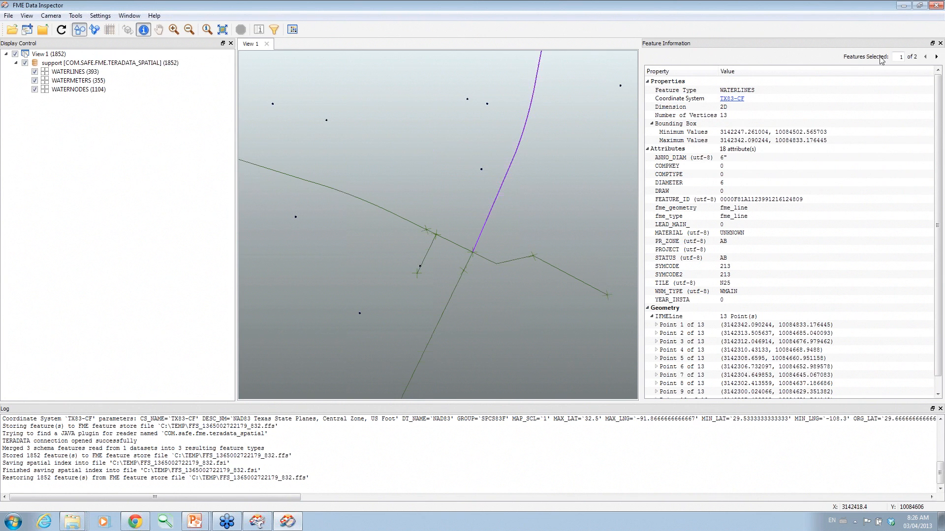
Close Data Inspector, disable Autocad to Teradata's objects and enable Non-spatial to Spatial's objects.
left_click(936, 5)
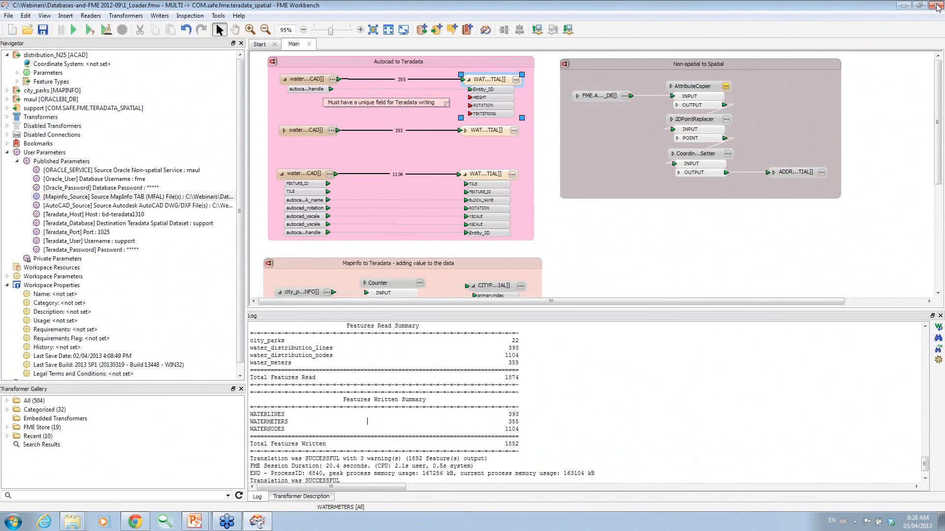
left_click_drag(492, 311, 490, 420)
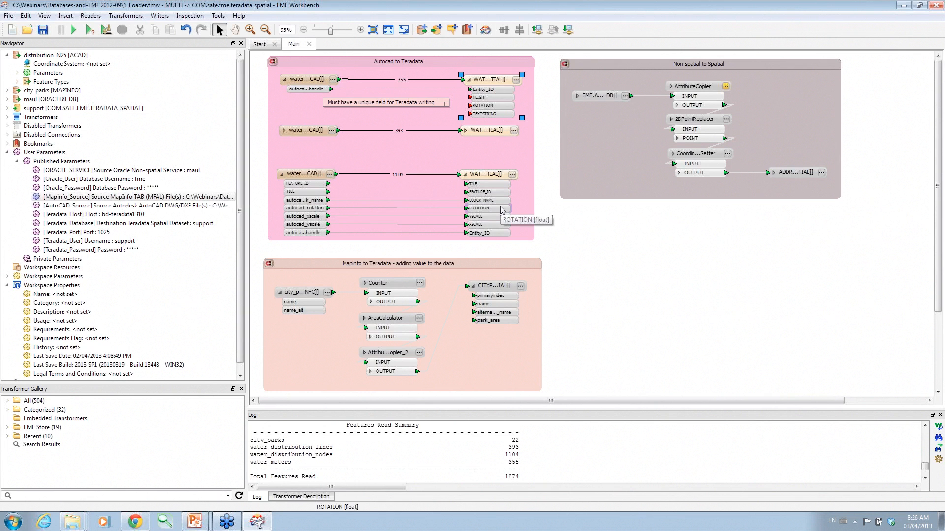
right_click(410, 64)
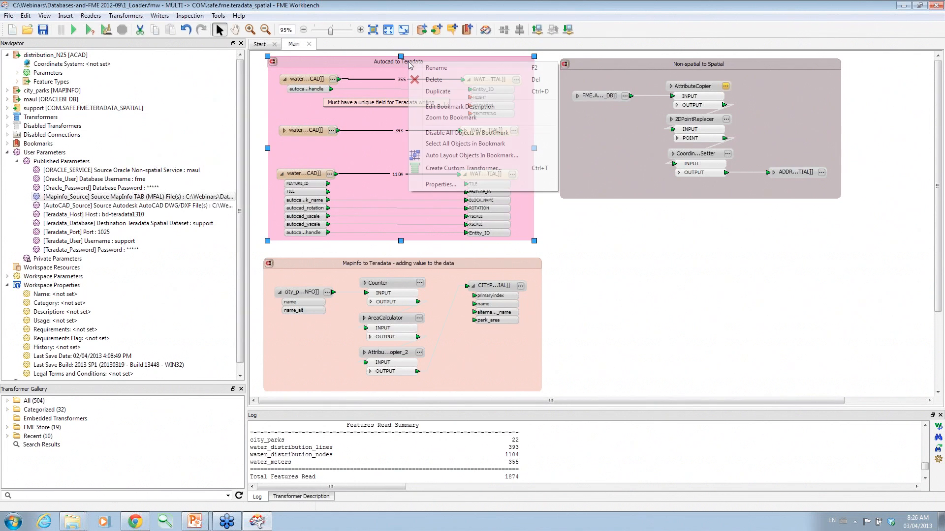
left_click(439, 134)
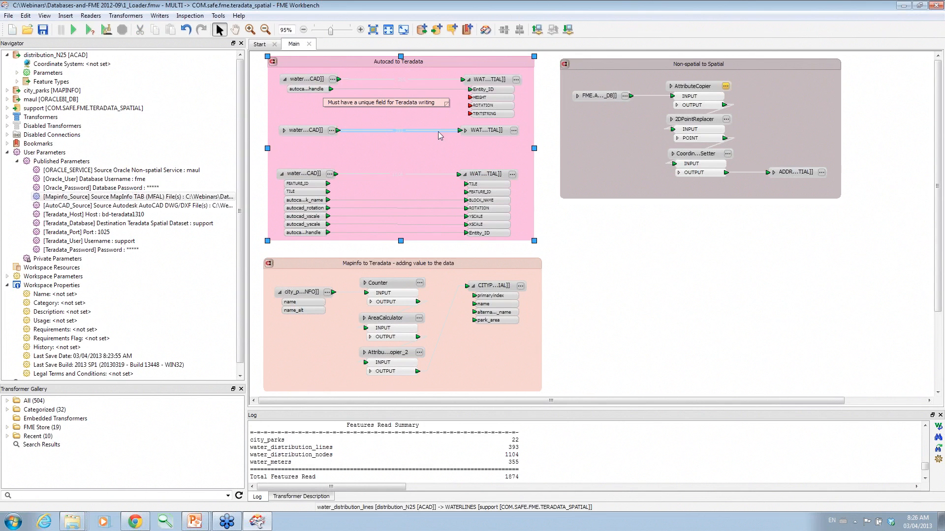
right_click(710, 67)
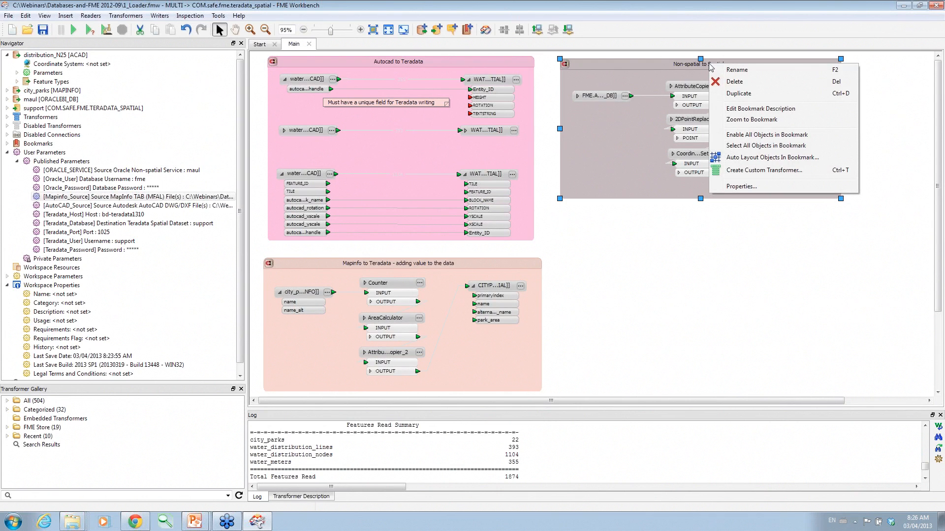
left_click(737, 134)
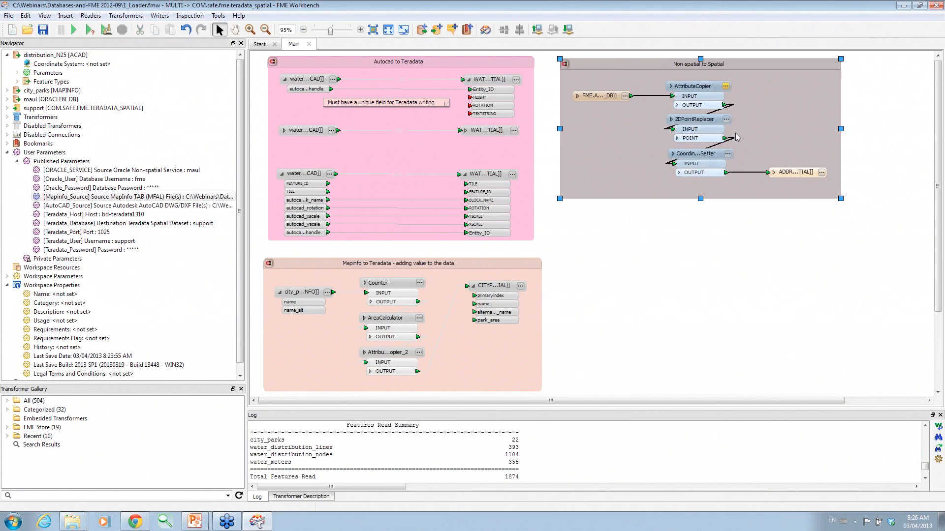
View the FME.ADDRESS_POINTS source data, entering the Oracle username support and the password.
right_click(601, 98)
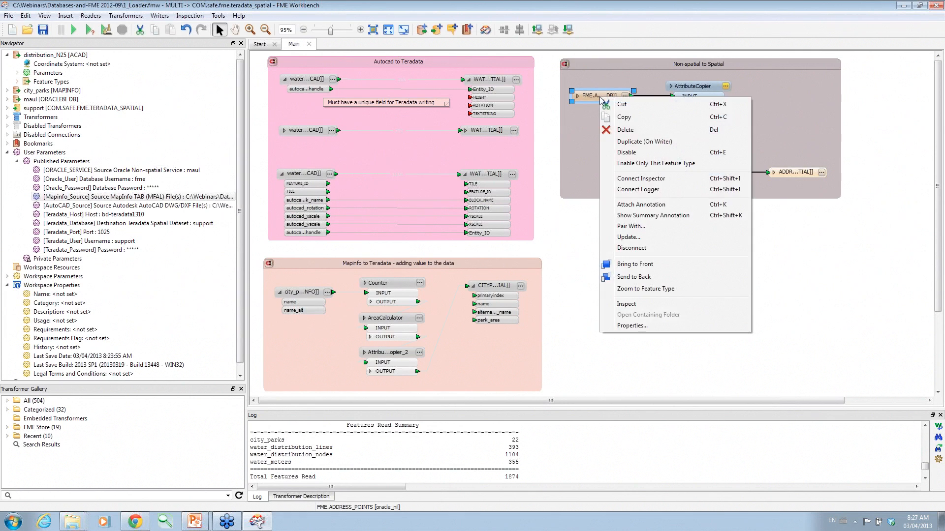
left_click(625, 305)
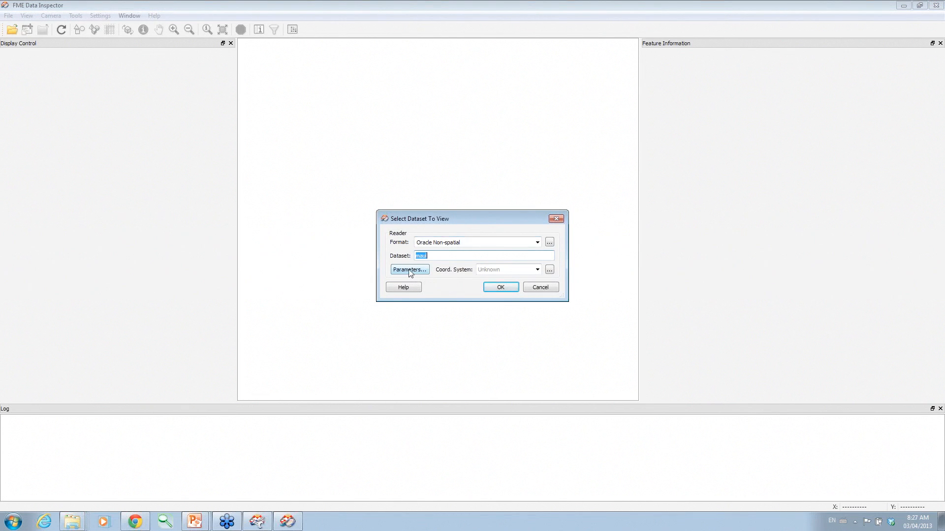
left_click(410, 271)
left_click(488, 200)
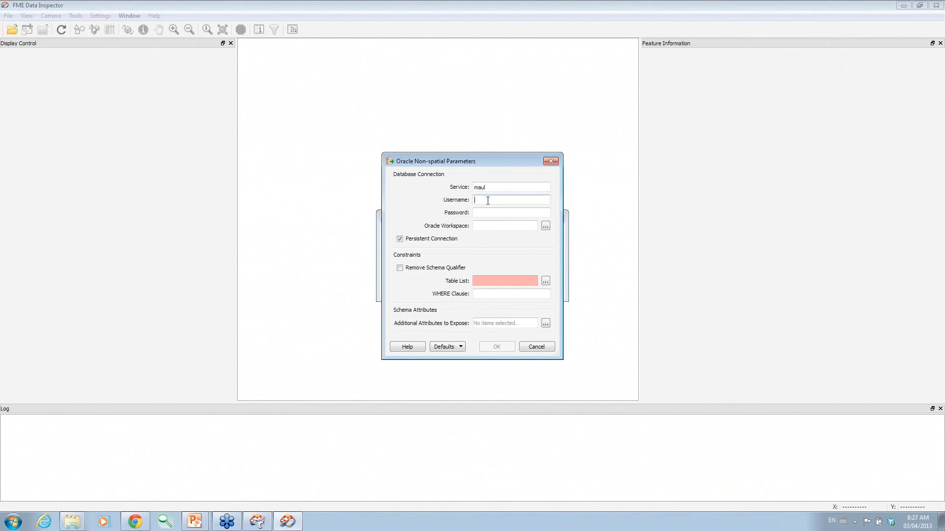
double_click(488, 200)
left_click(488, 212)
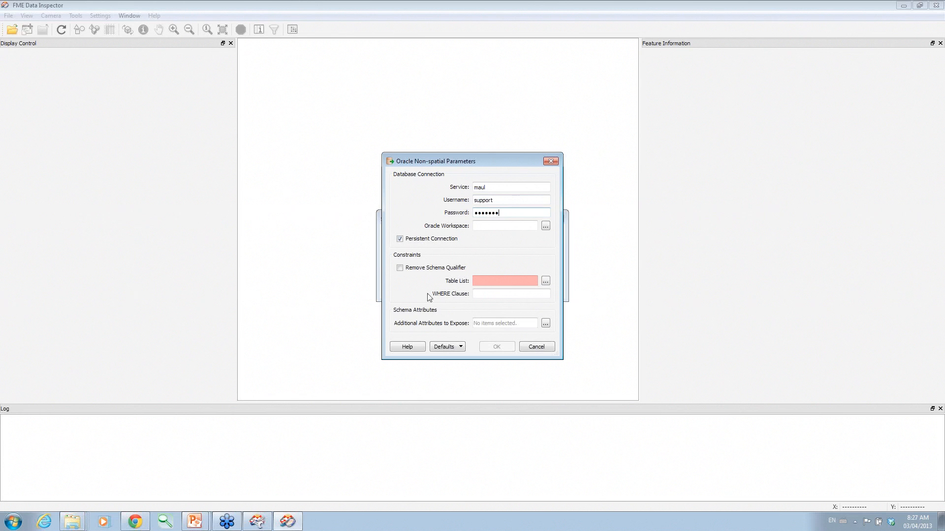
Select the SUPPORT.ADDRESSPOINTS table and open the dataset for viewing.
left_click(545, 282)
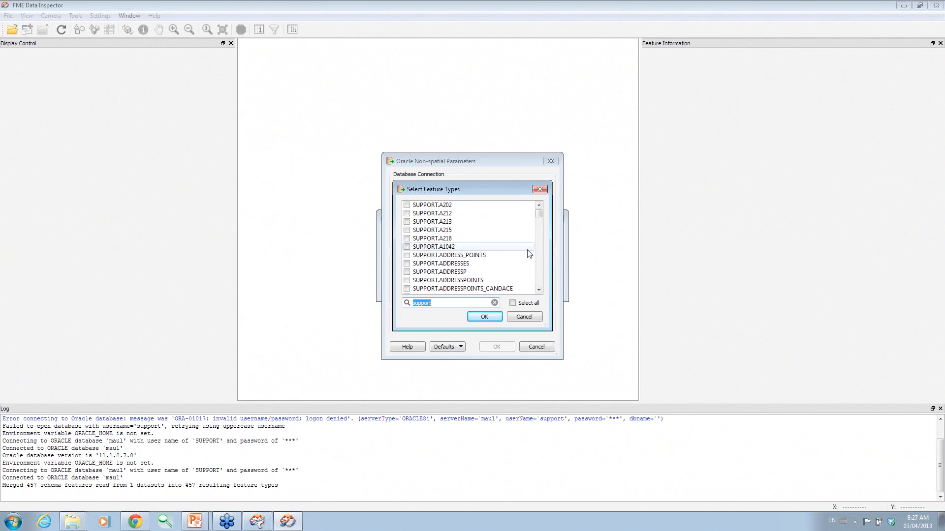
left_click(407, 281)
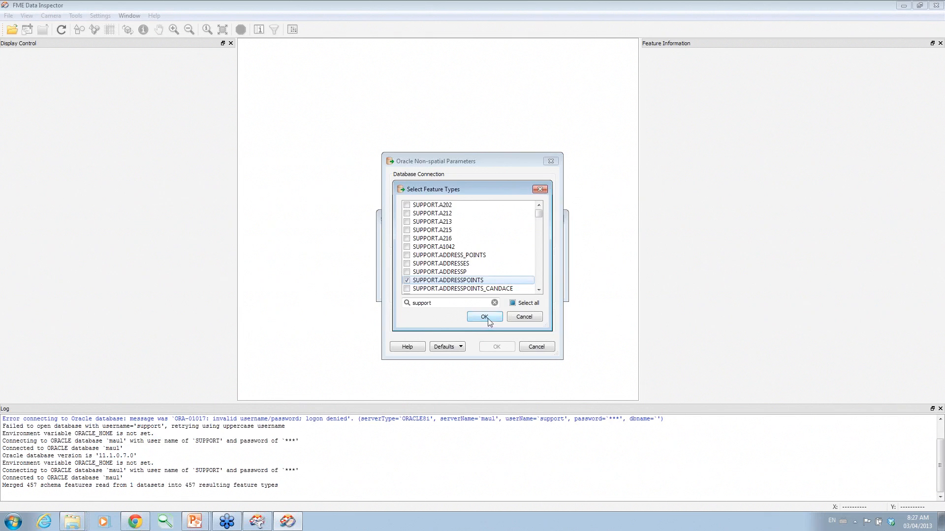
left_click(484, 317)
left_click(497, 348)
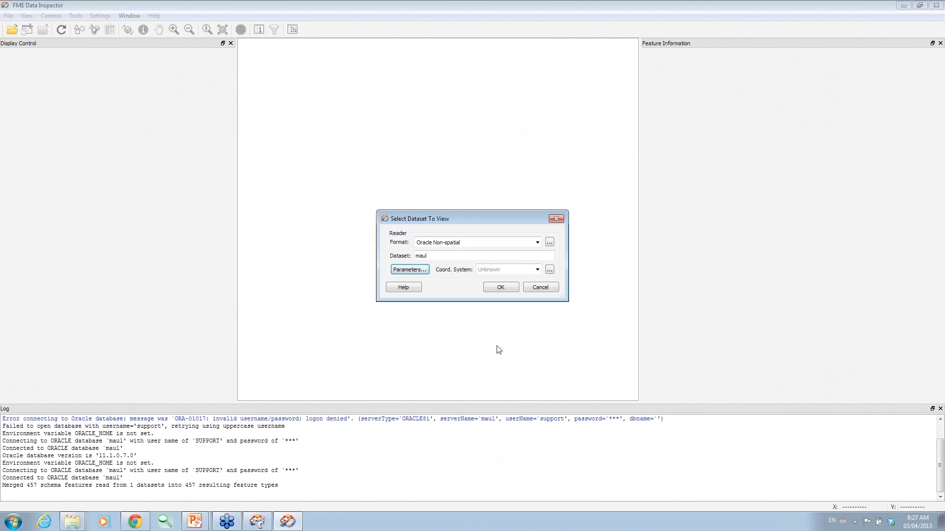
left_click(509, 289)
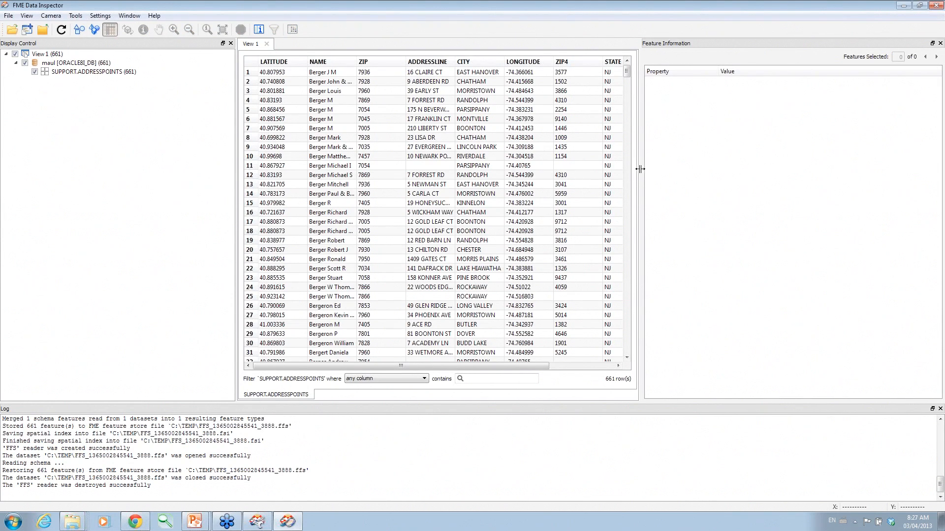
Widen the address table to reveal the PHONE column and scroll through the rows.
left_click_drag(641, 175, 810, 183)
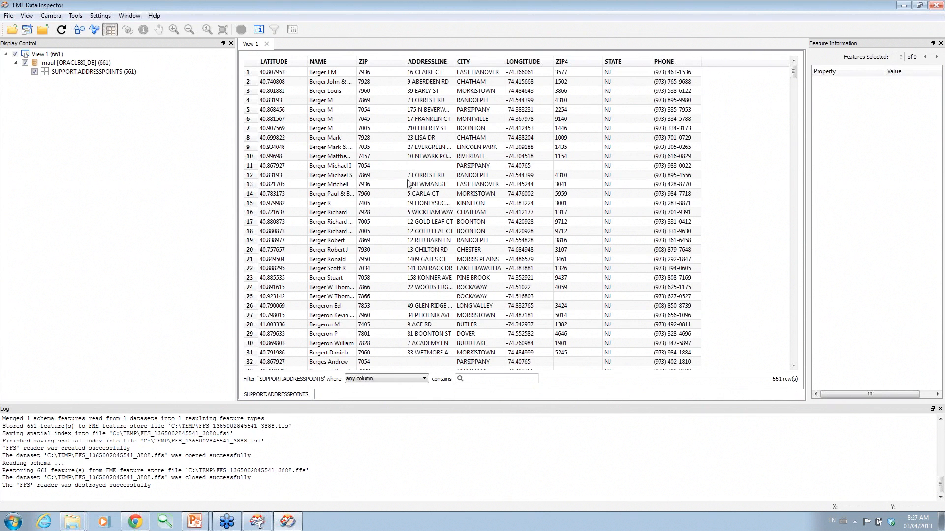
left_click_drag(308, 59, 319, 58)
scroll(510, 174, "down", 3)
scroll(510, 175, "down", 20)
scroll(509, 174, "down", 4)
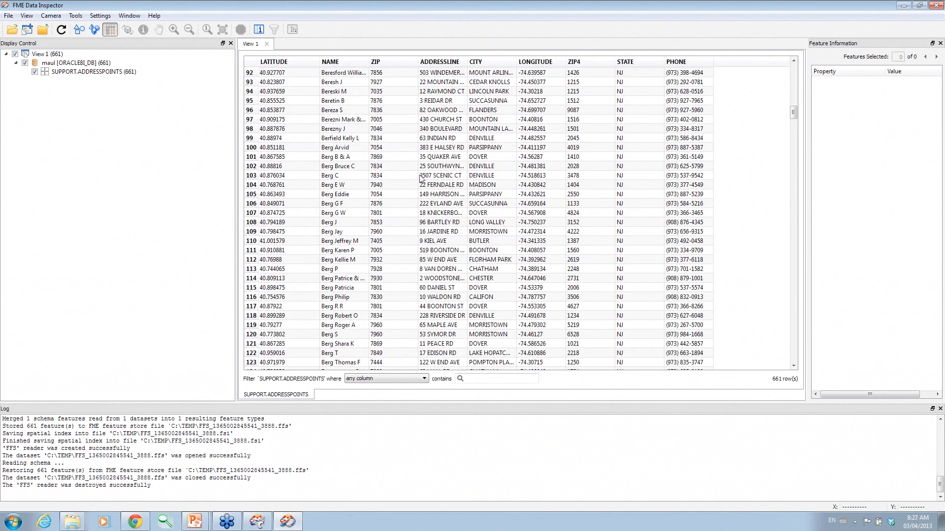
Sort the rows by NAME, then by ZIP, and close Data Inspector.
left_click(343, 63)
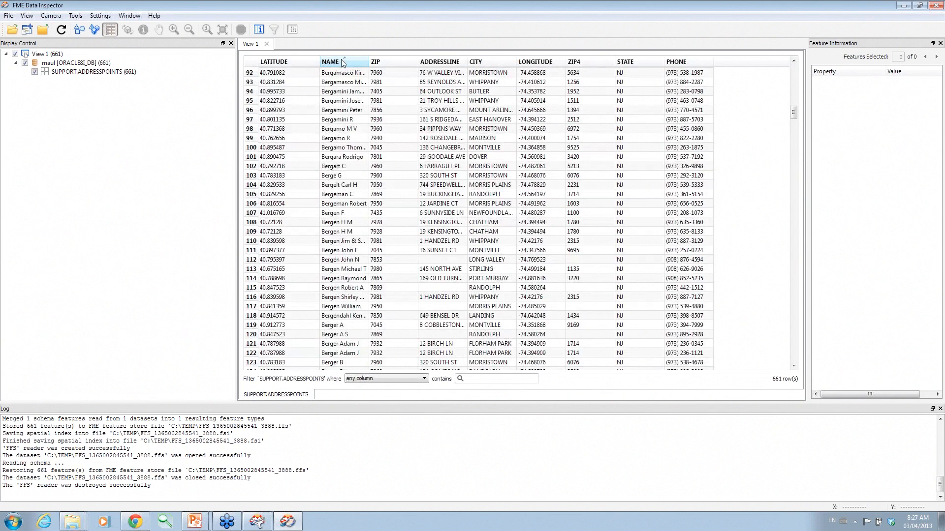
left_click(398, 63)
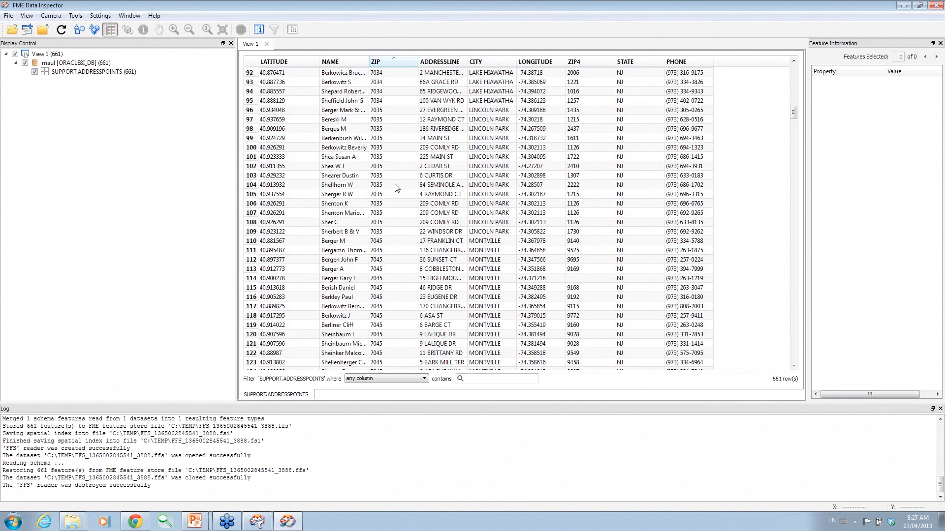
scroll(397, 188, "down", 12)
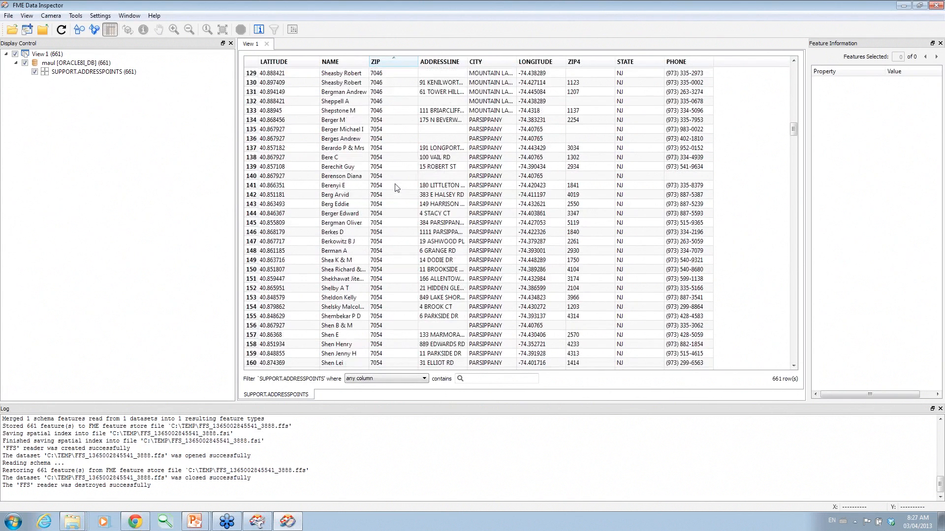
scroll(403, 177, "down", 10)
left_click(935, 5)
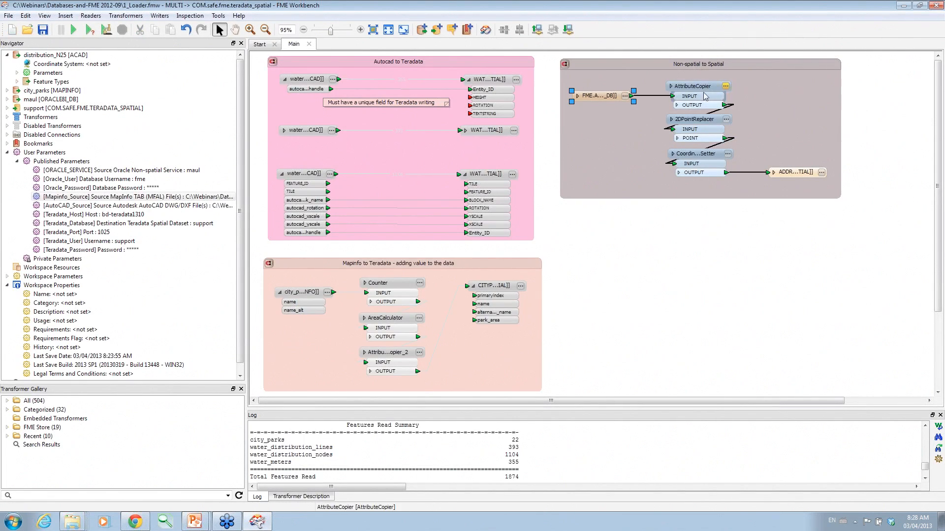
Expand FME.ADDRESS_POINTS to list its attributes, then review AttributeCopier and 2DPointReplacer settings unchanged.
mouse_move(694, 154)
left_click(578, 97)
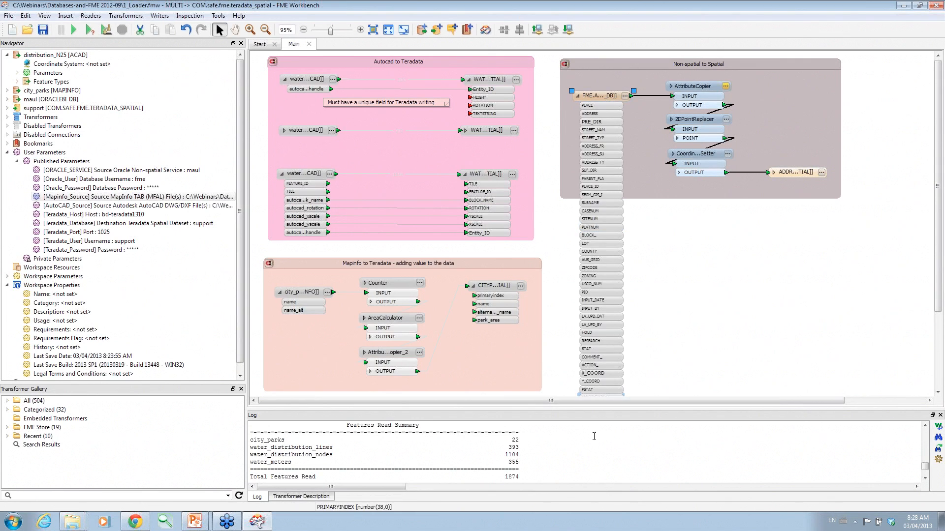
left_click_drag(940, 151, 940, 204)
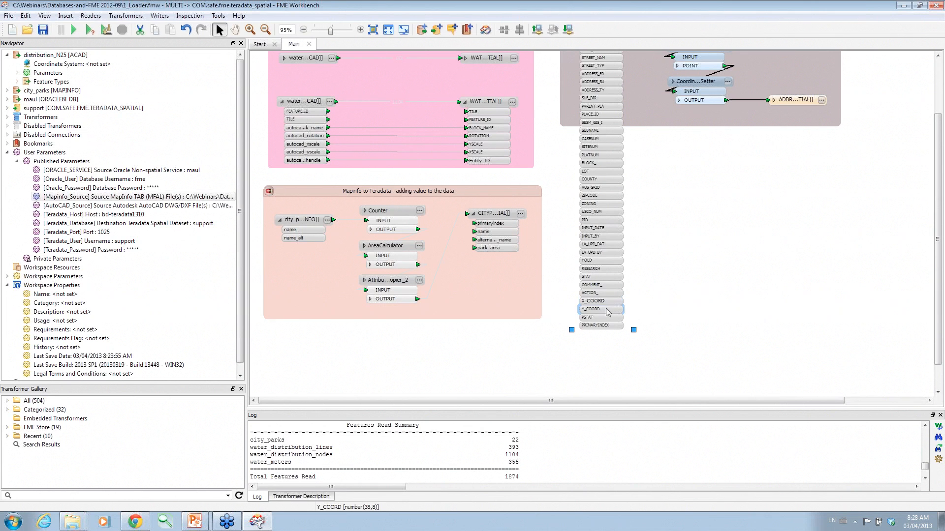
left_click_drag(934, 317, 934, 257)
left_click(726, 86)
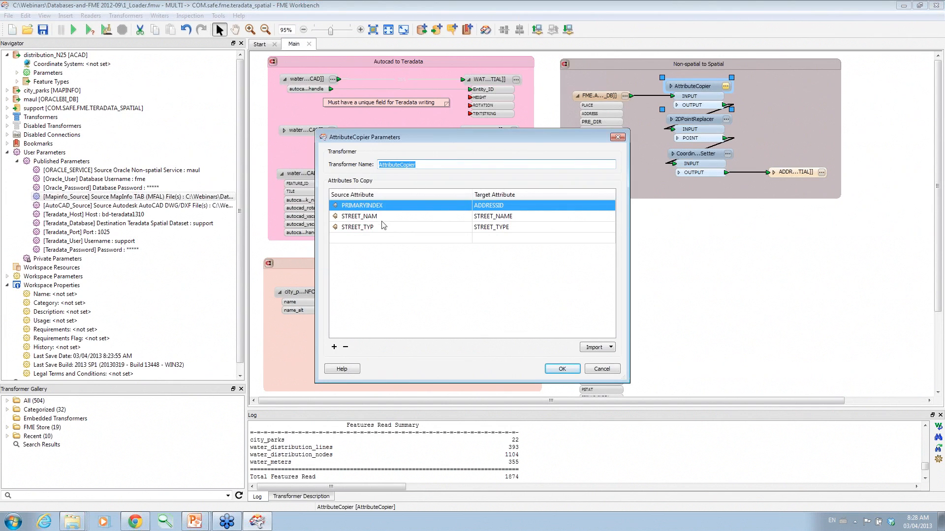
left_click(563, 370)
left_click(727, 120)
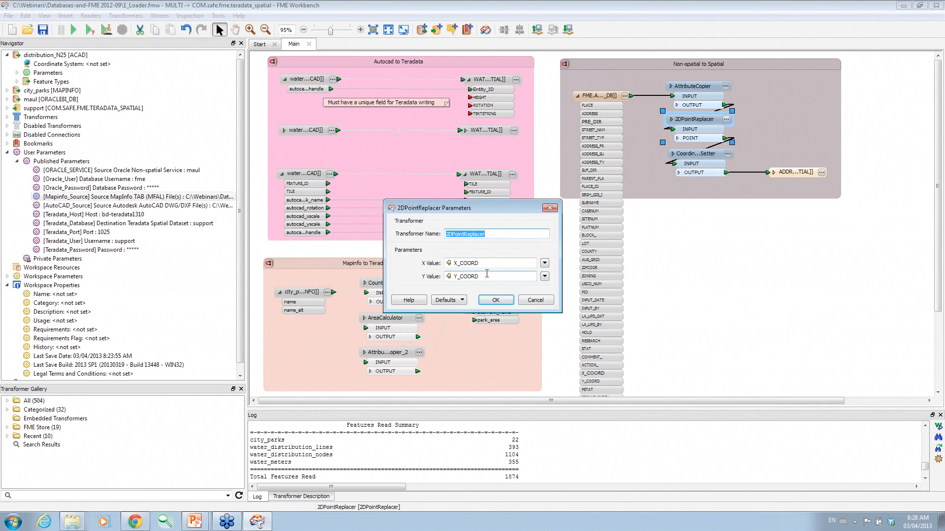
left_click(495, 300)
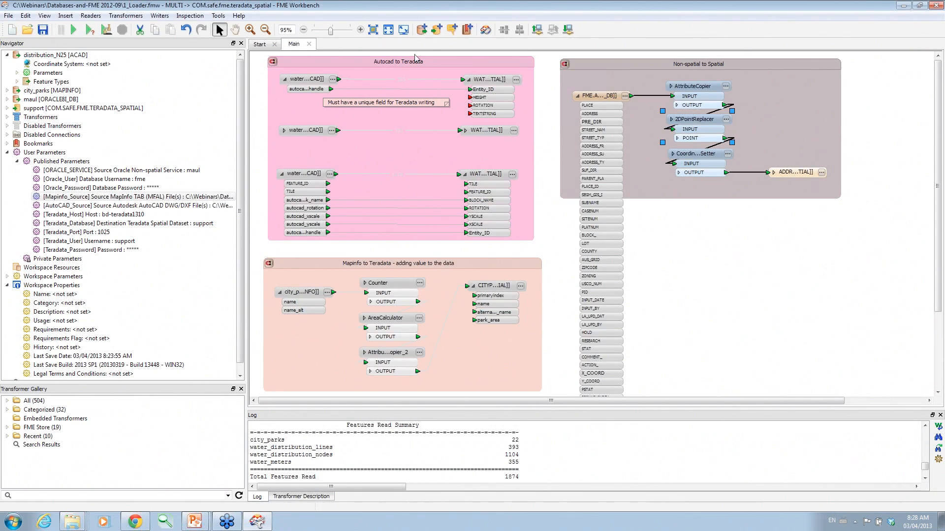
Go to the Non-spatial to Spatial section and open the CoordinateSystemSetter parameters showing TX83-CF.
left_click_drag(331, 31, 338, 31)
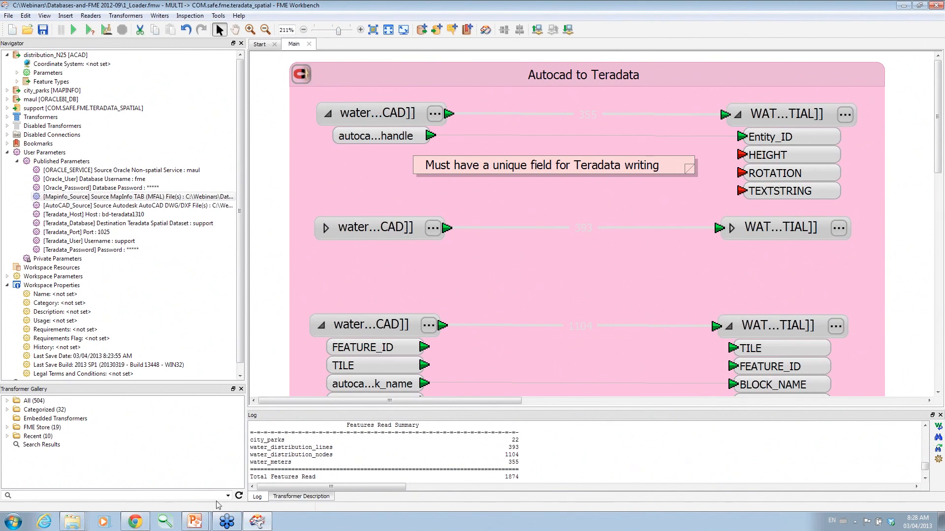
left_click_drag(367, 401, 614, 402)
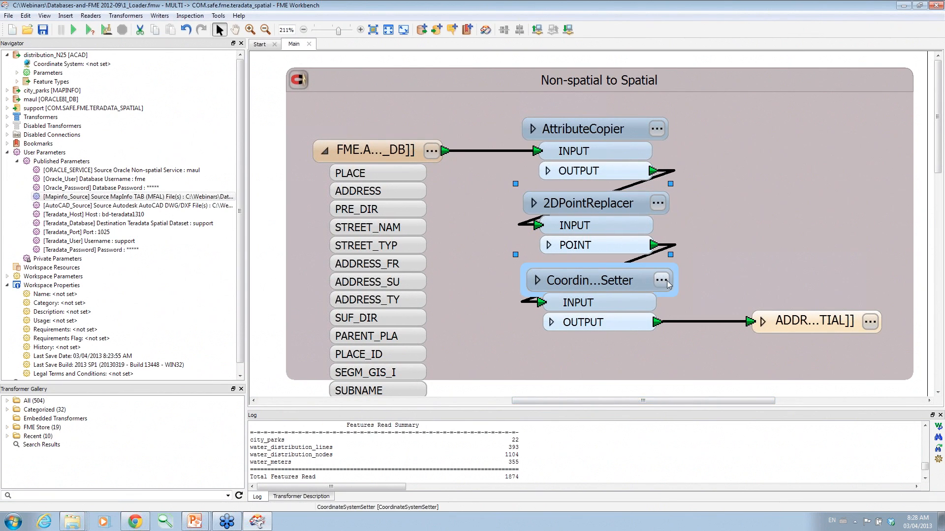
mouse_move(668, 285)
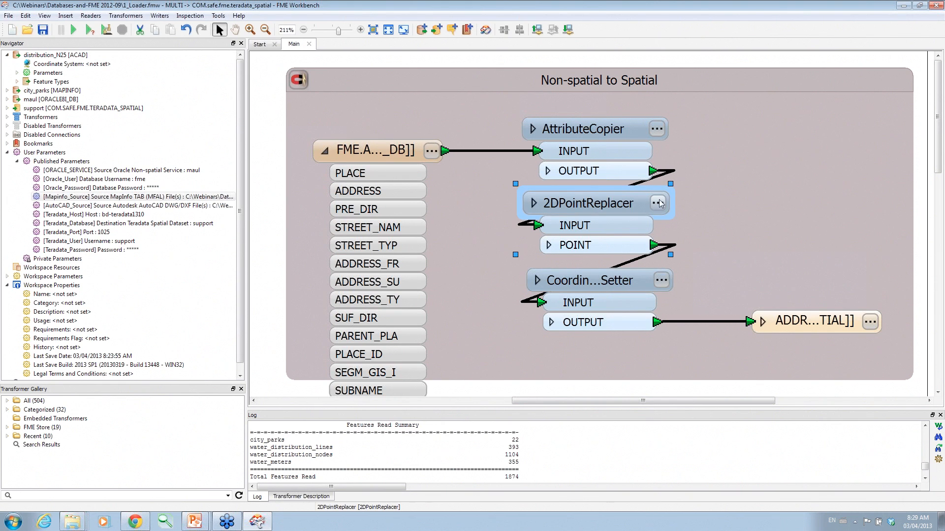
mouse_move(660, 203)
left_click(666, 280)
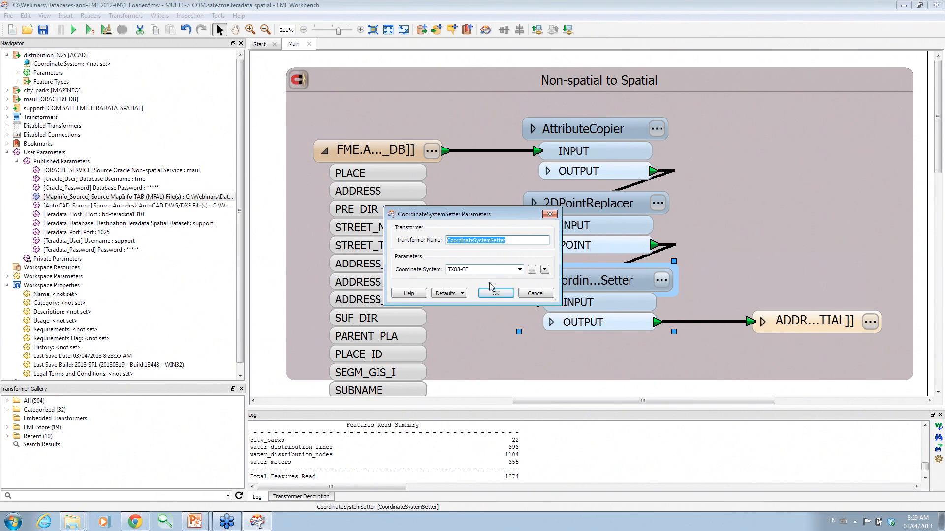
Browse the Coordinate System Gallery filtered by 'tx', then '3857', and cancel without choosing.
left_click(532, 269)
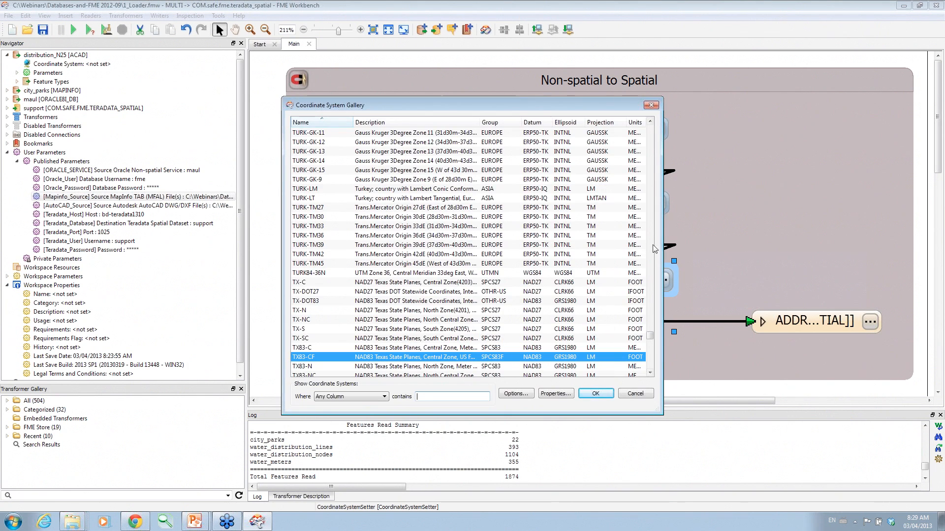
left_click_drag(662, 245, 883, 247)
left_click_drag(872, 334, 888, 266)
left_click(600, 396)
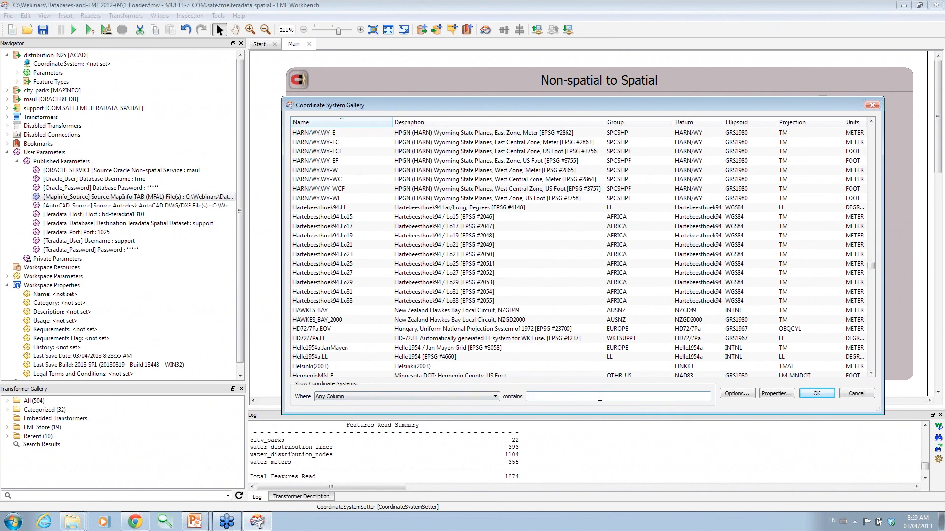
type("tx")
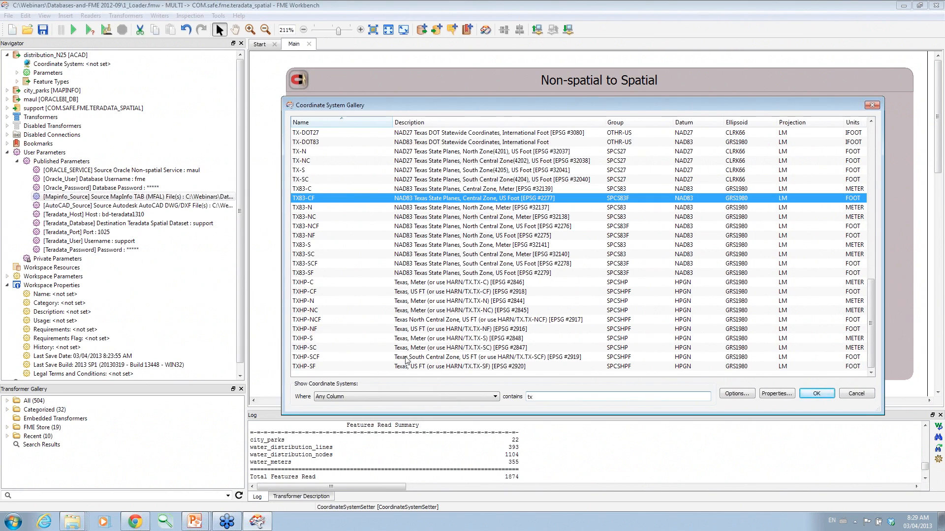
double_click(530, 397)
type("3857")
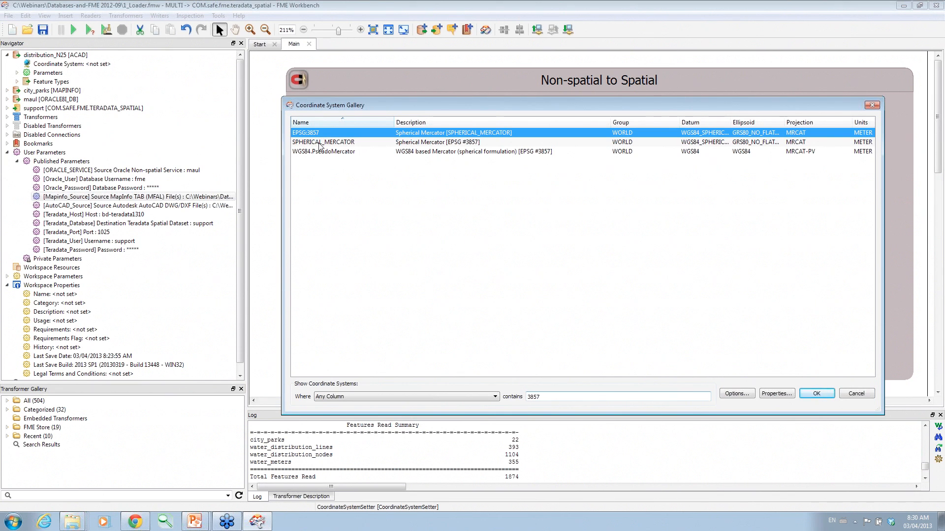
left_click(864, 394)
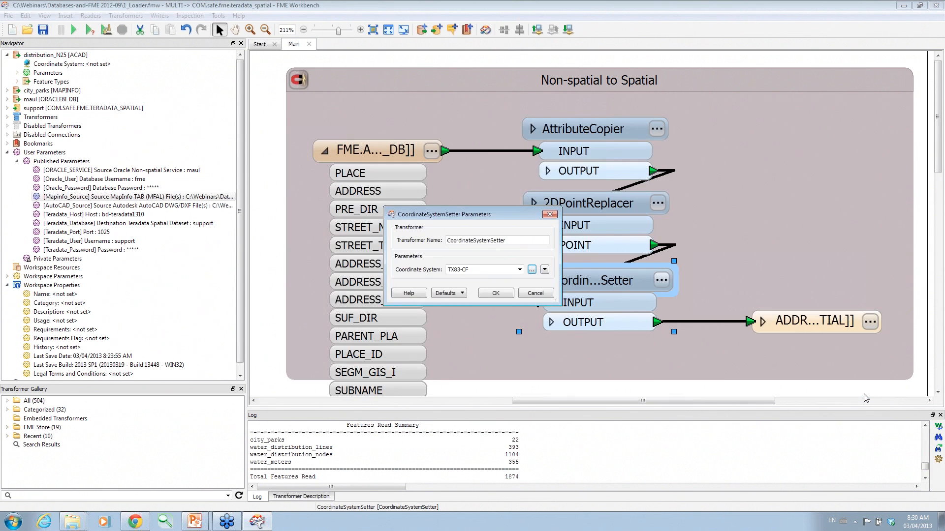
Cancel the CoordinateSystemSetter parameters, keeping TX83-CF, and adjust the canvas view.
left_click(536, 294)
left_click_drag(551, 404, 593, 404)
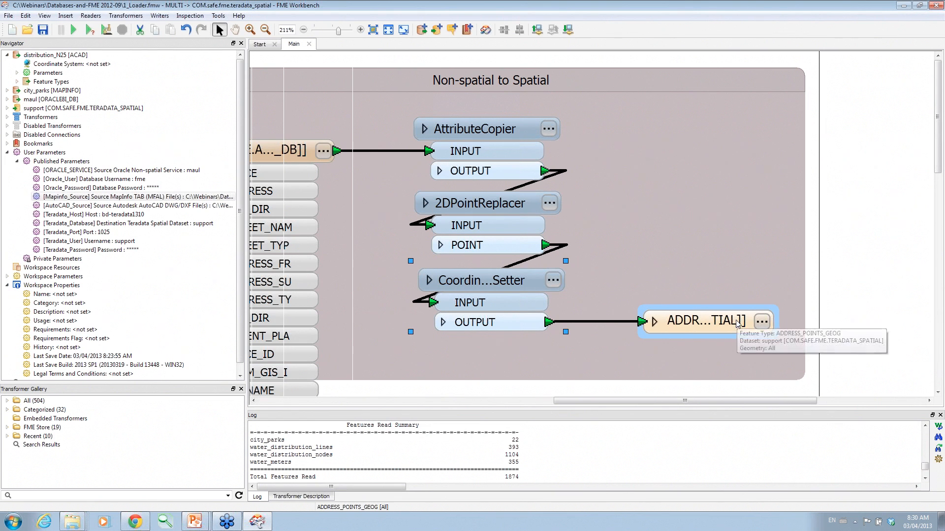
left_click_drag(623, 404, 573, 404)
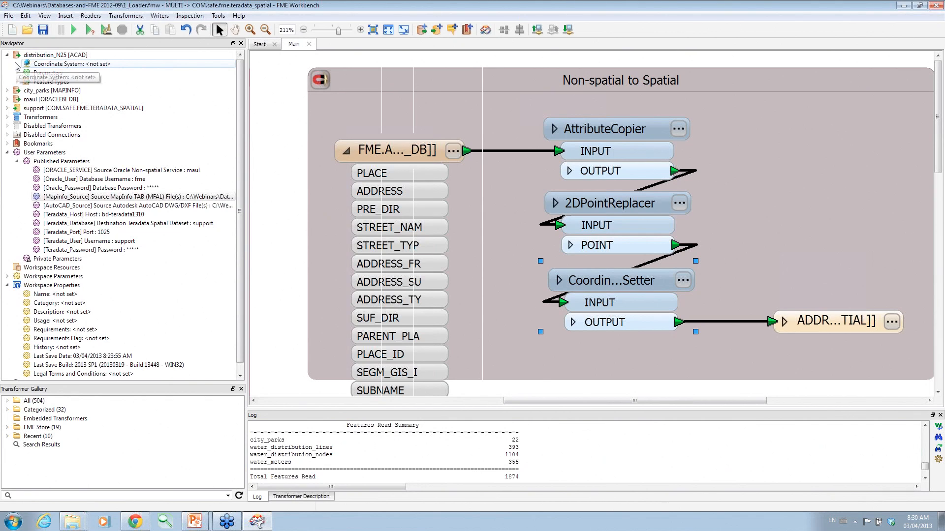
left_click(7, 99)
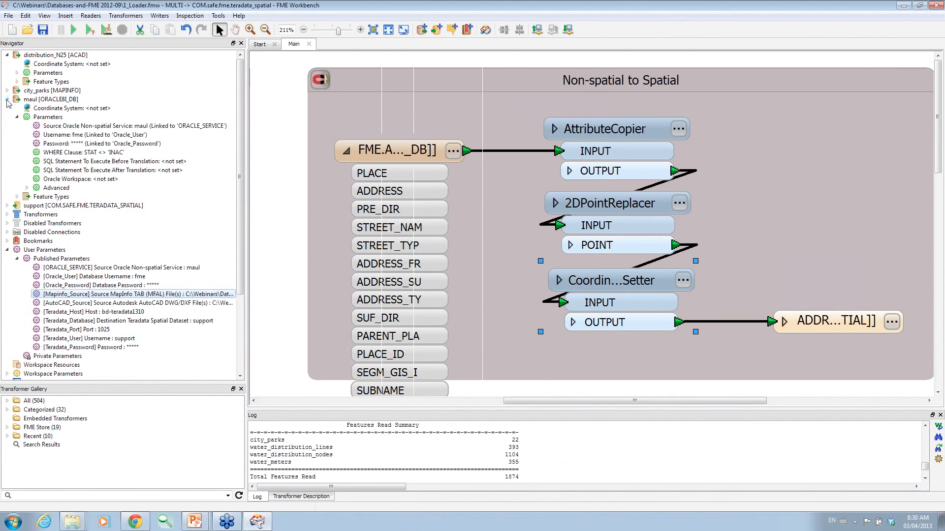
left_click(27, 187)
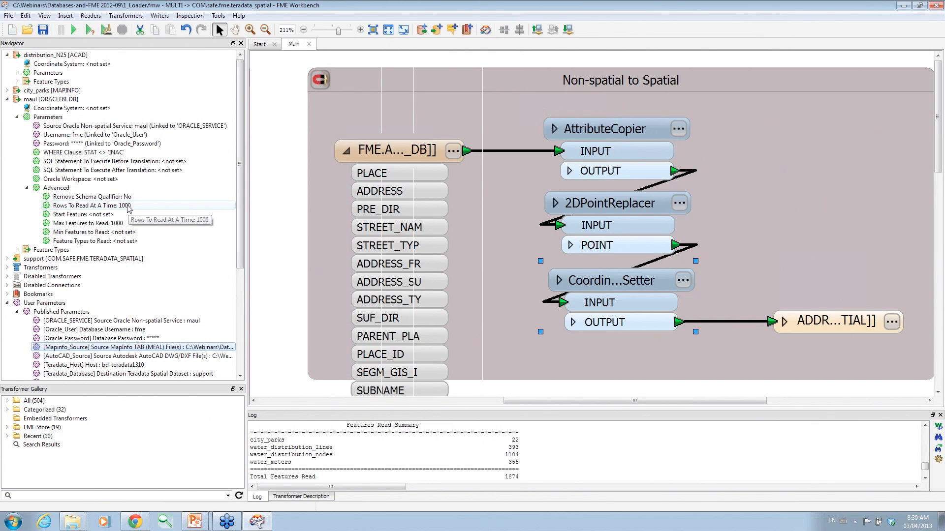
left_click(113, 225)
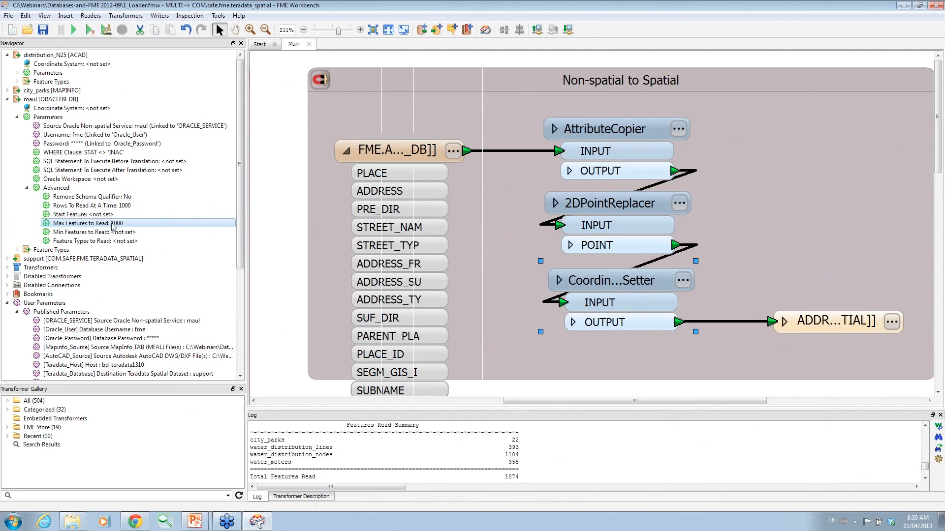
Run the translation, writing 1000 ADDRESS_POINTS_GEOG features, and inspect the address writer's output.
double_click(43, 99)
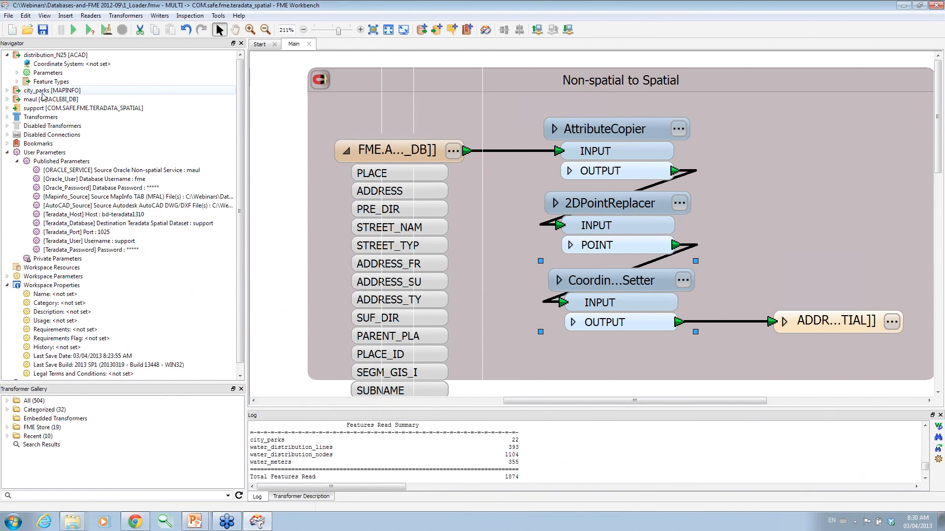
left_click(73, 29)
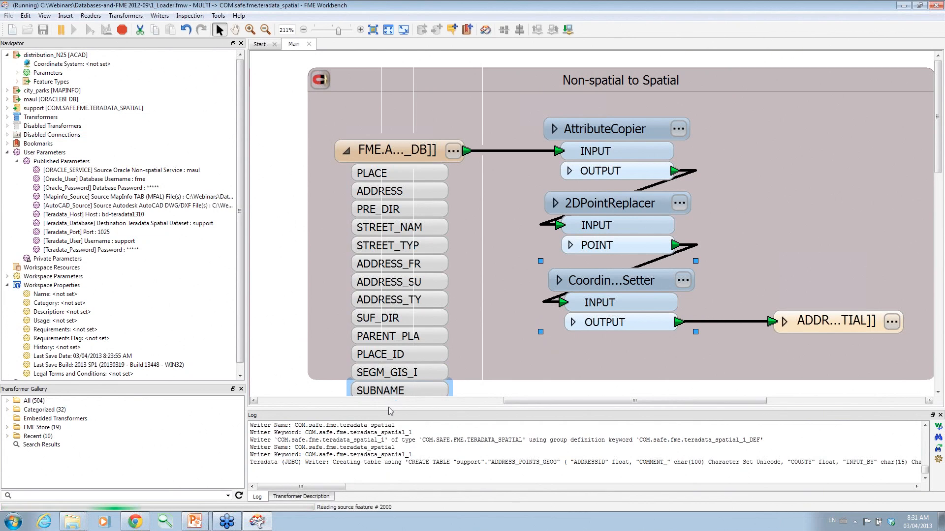
left_click_drag(389, 411, 388, 378)
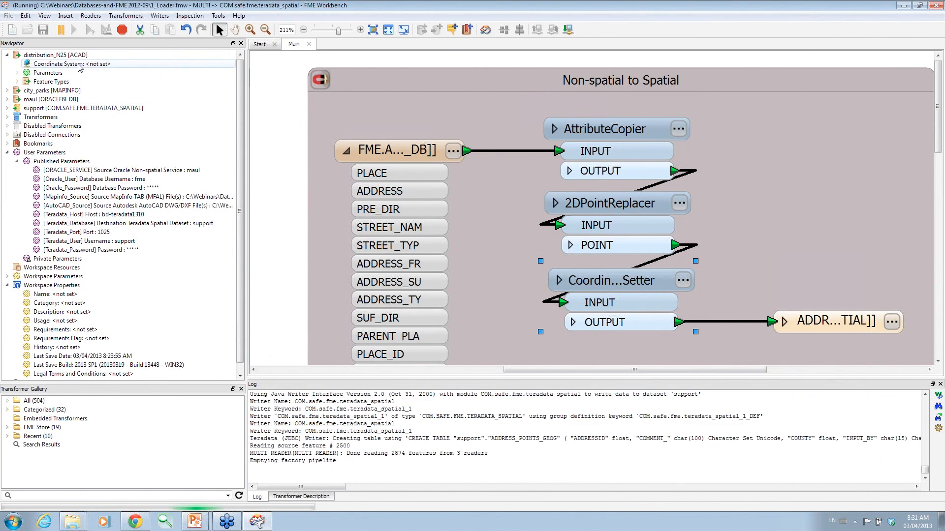
right_click(812, 324)
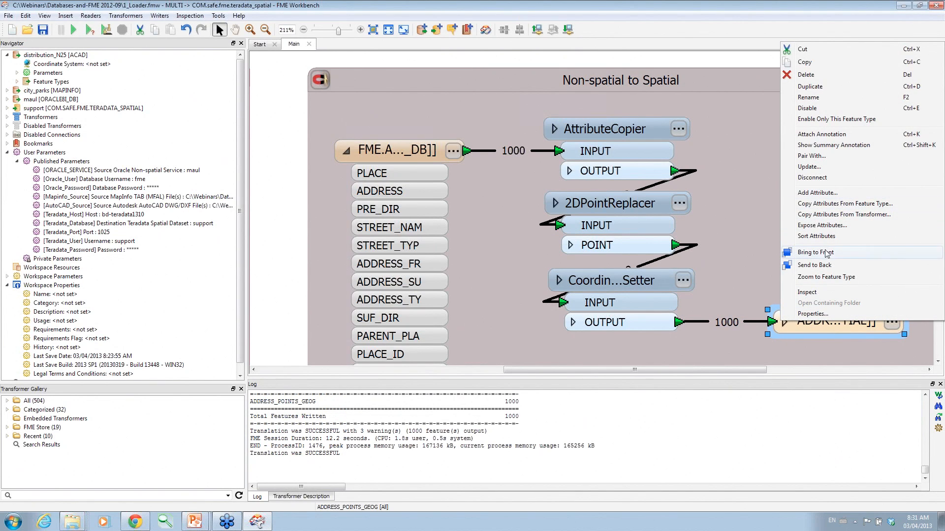
left_click(810, 295)
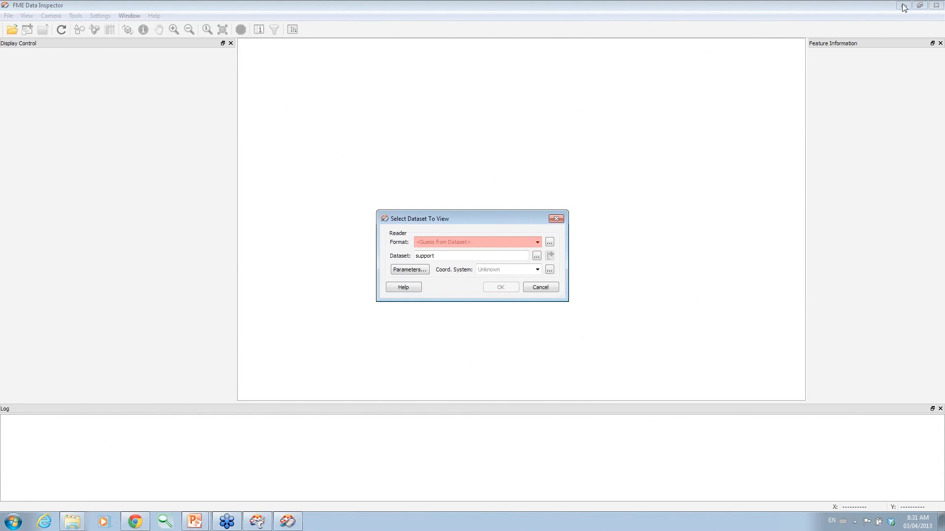
Choose the Teradata Spatial (JDBC) format with host bd-teradata1310 and the database username and password.
left_click(901, 5)
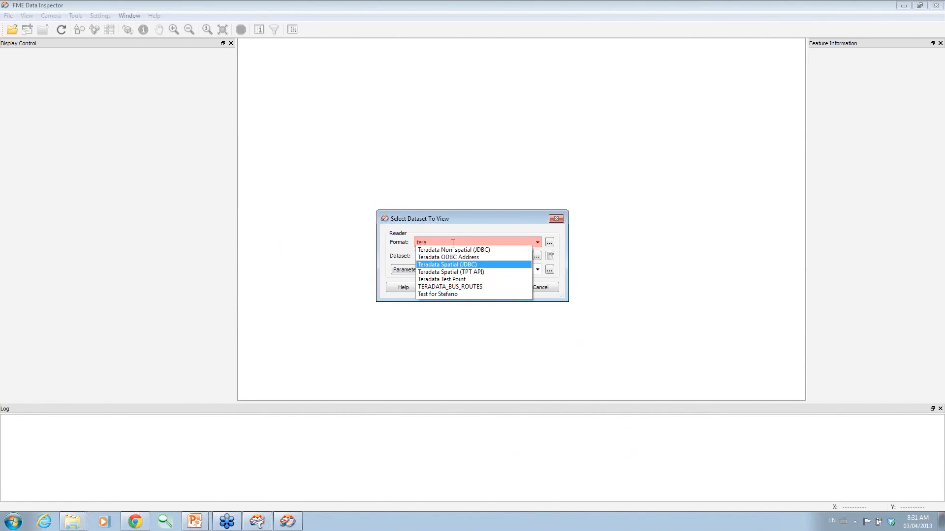
left_click(452, 266)
left_click(416, 270)
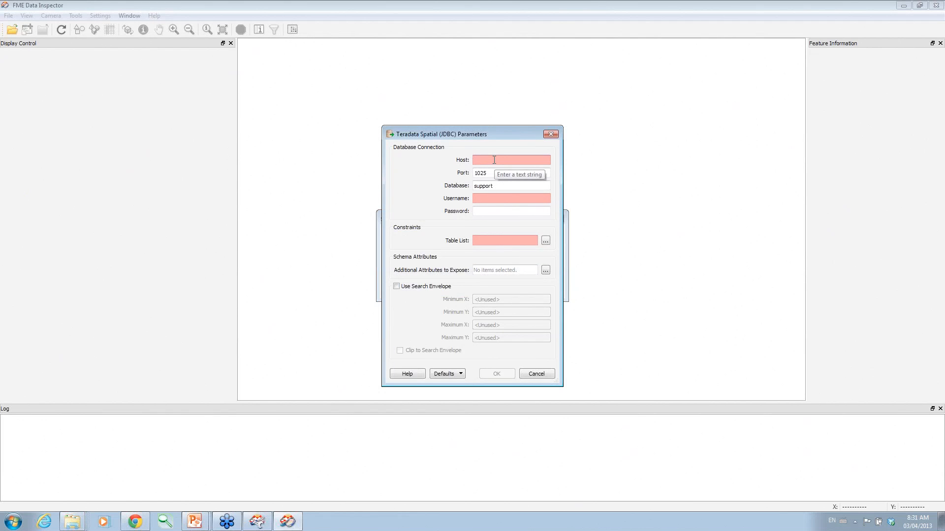
type("bd-ter")
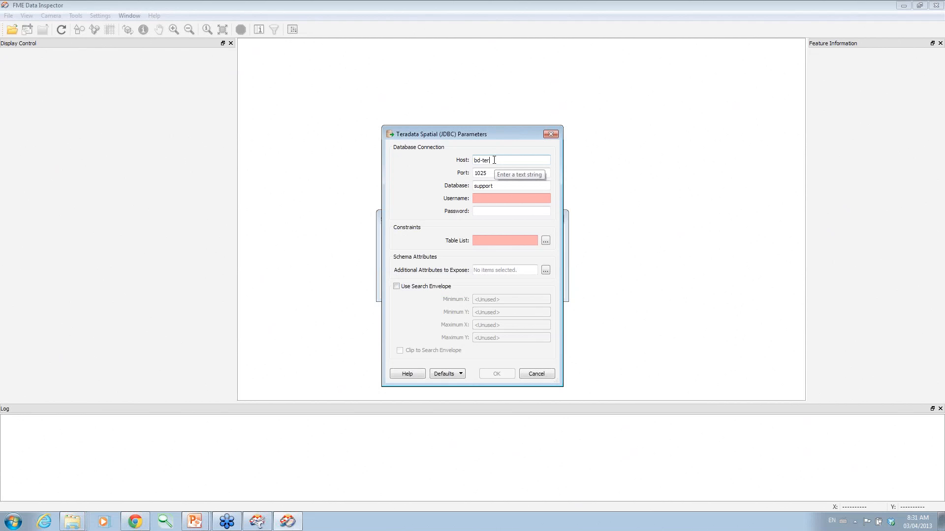
type("adata1310")
double_click(496, 184)
key("ctrl+c")
key("Tab")
key("ctrl+v")
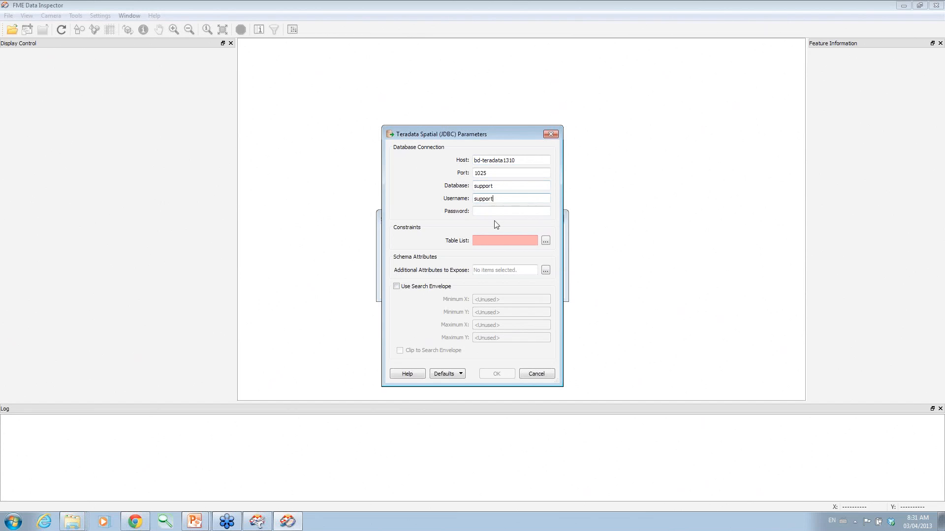
left_click(493, 212)
key("ctrl+v")
Select the ADDRESS_POINTS_GEOG table and load the 1000 address points into View 1.
left_click(545, 242)
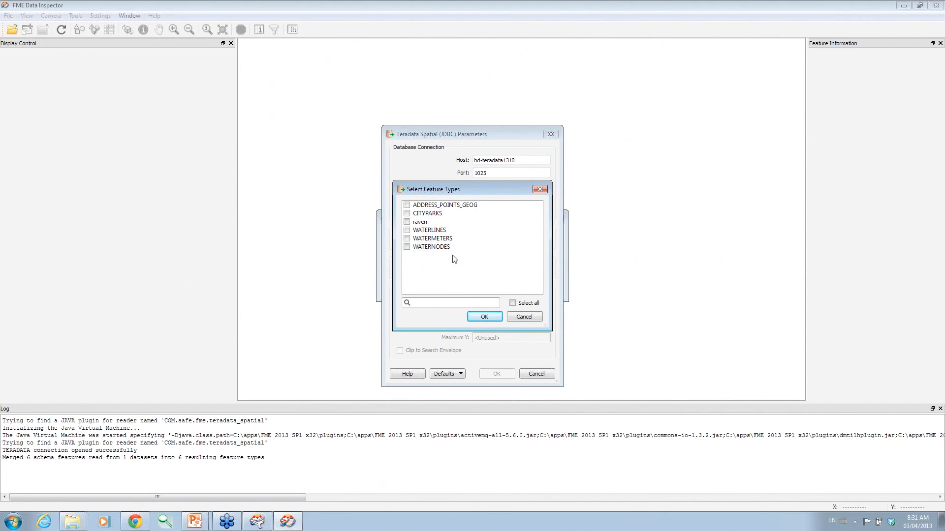
left_click(406, 205)
left_click(494, 317)
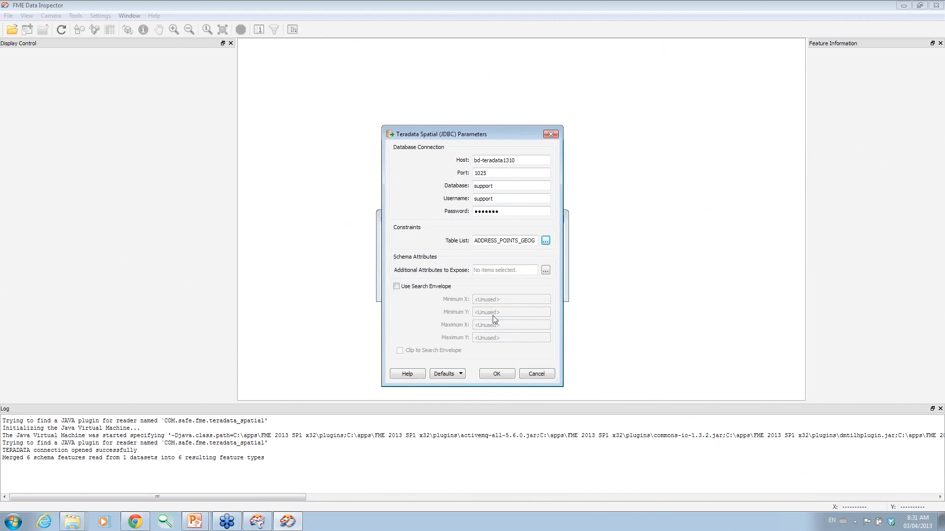
left_click(492, 374)
left_click(506, 288)
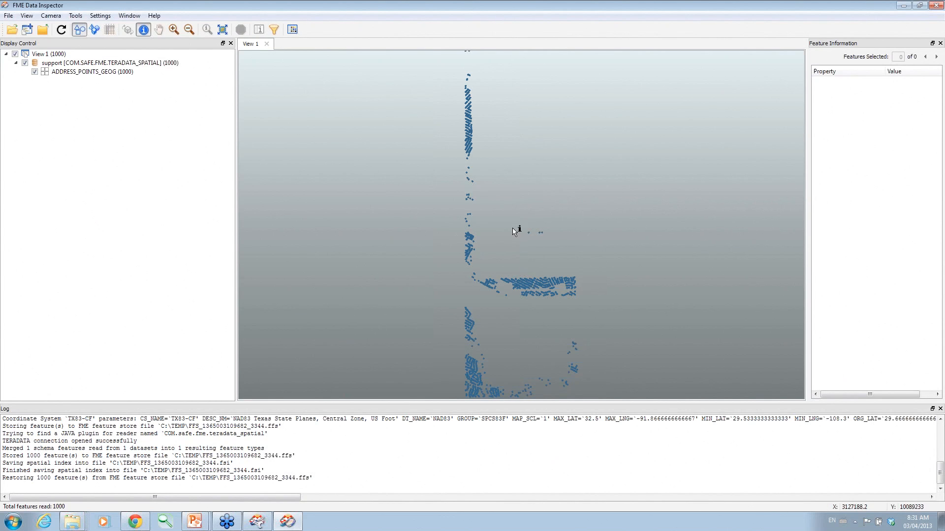
Query one address point's attributes, widen the Feature Information panel, and minimize Data Inspector.
left_click(531, 230)
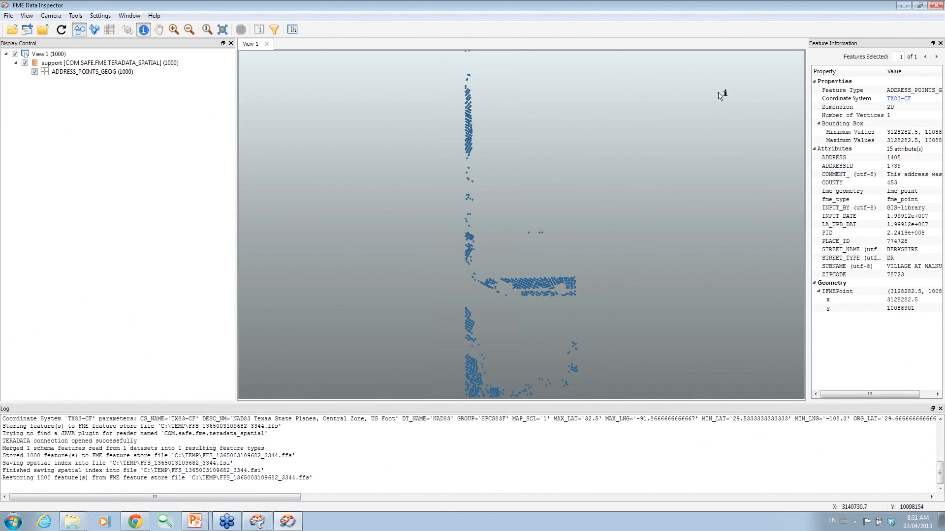
left_click_drag(807, 90, 642, 97)
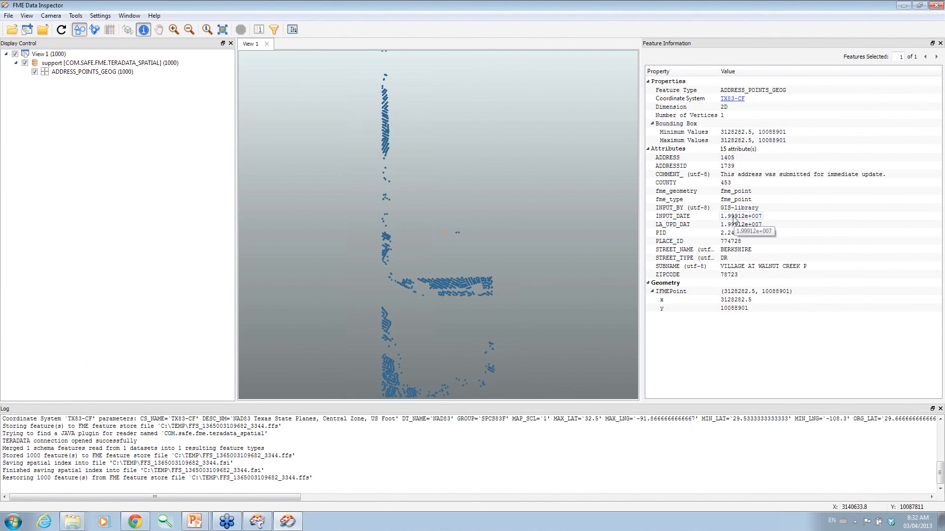
left_click(905, 6)
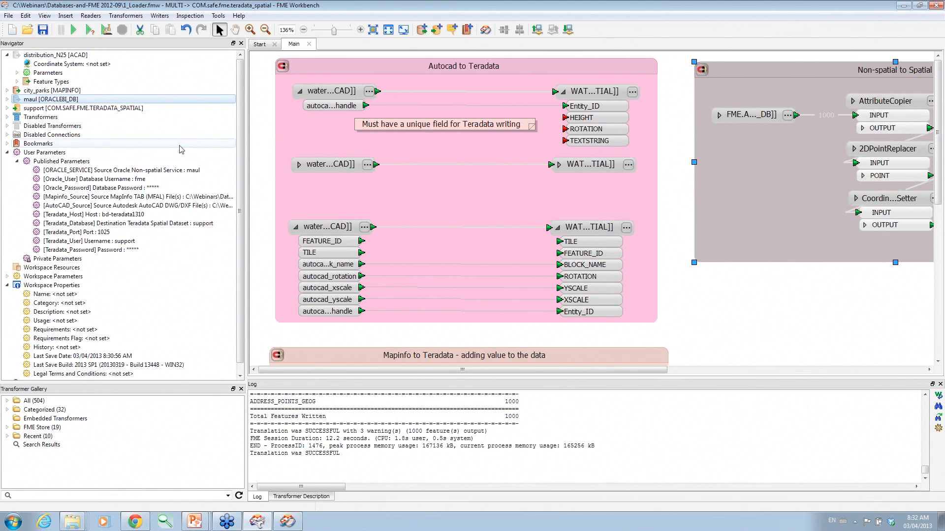
Jump to the Mapinfo to Teradata bookmark and review the Counter settings.
left_click_drag(935, 178, 935, 294)
left_click(365, 172)
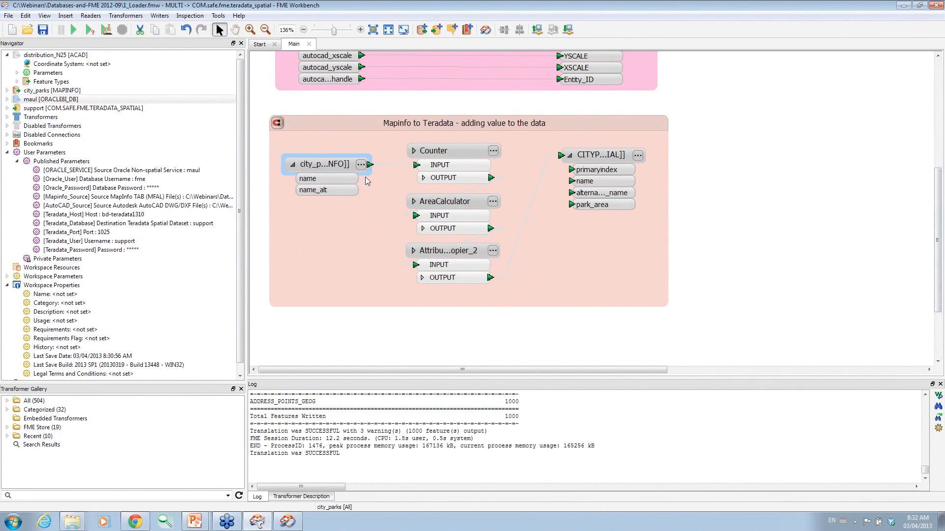
left_click(380, 128)
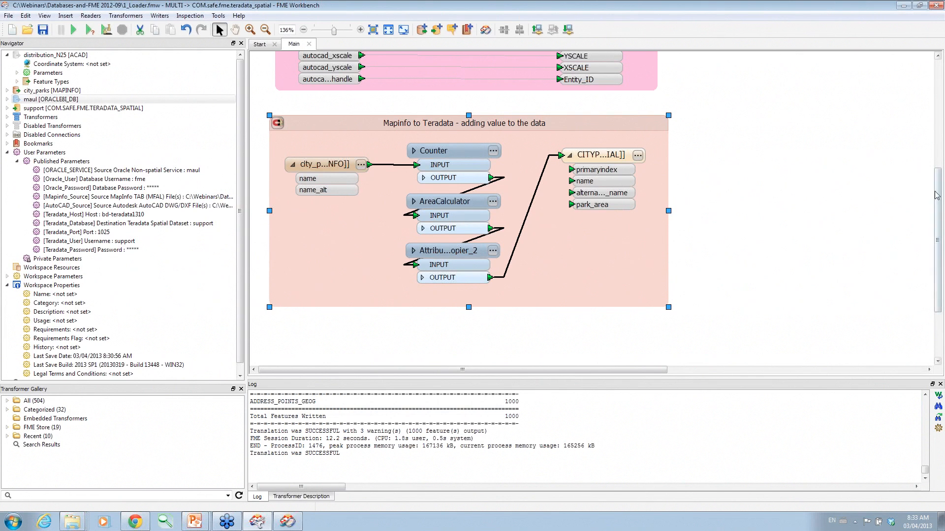
left_click_drag(939, 197, 942, 172)
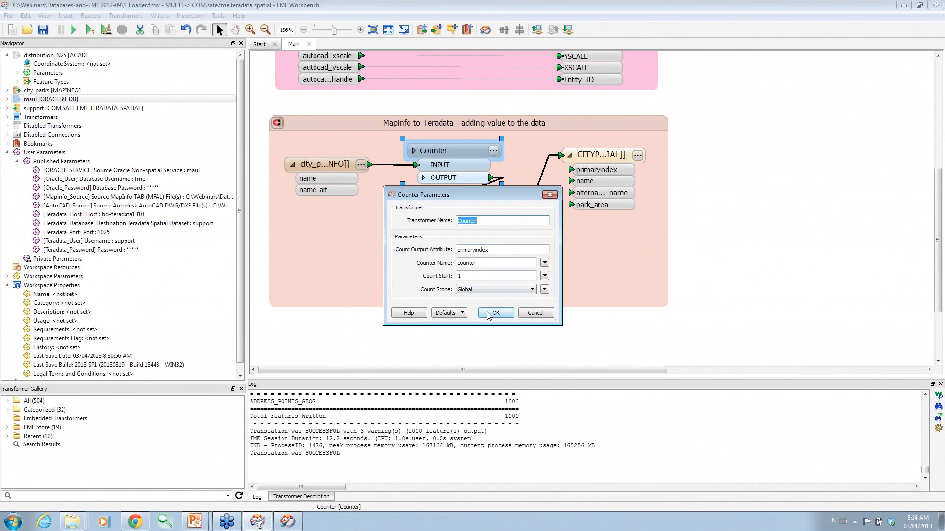
left_click(488, 315)
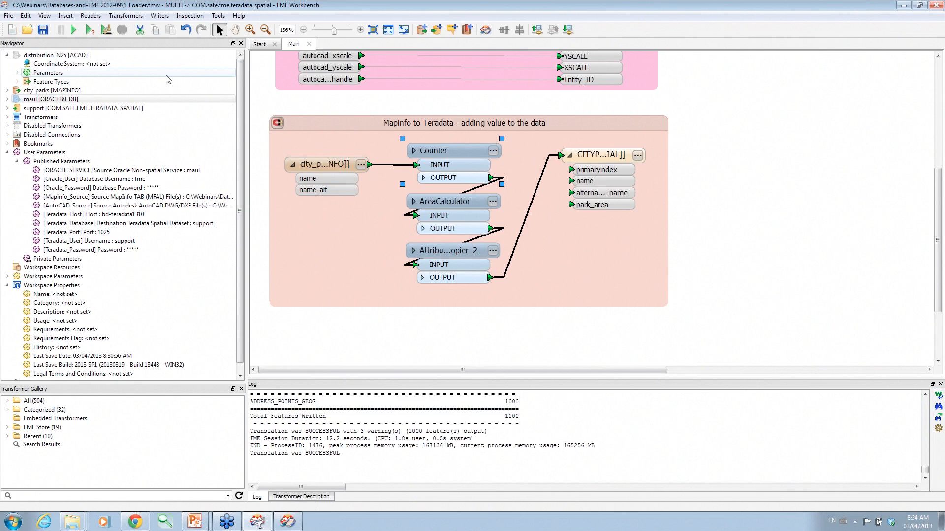
Close the Counter settings unchanged and rerun the workspace translation.
left_click(493, 151)
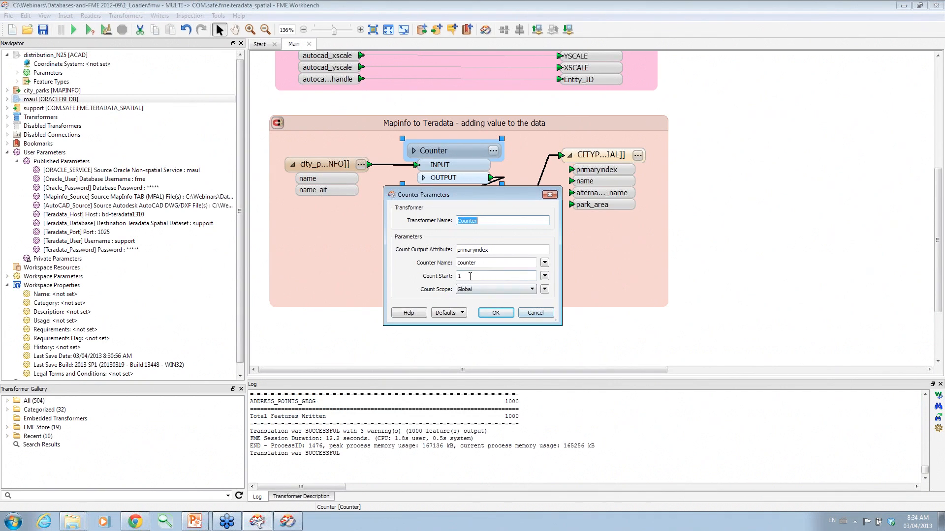
left_click(539, 316)
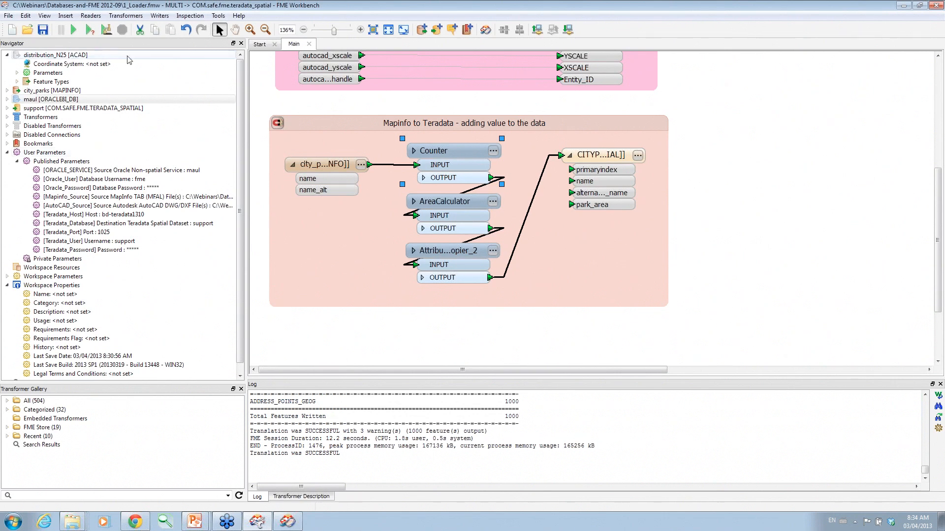
left_click(73, 30)
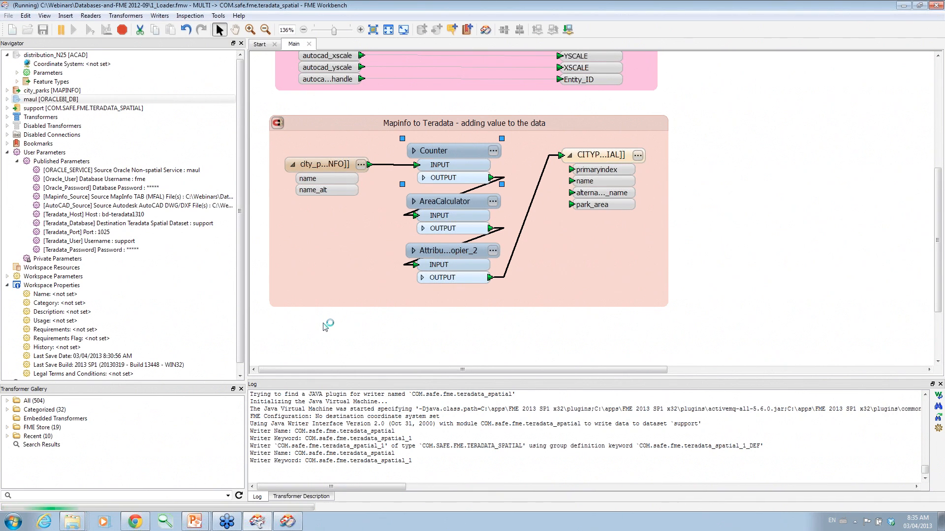
Stop the running translation, close the open Data Inspector, and run the workspace again.
left_click_drag(937, 231, 938, 240)
left_click(123, 30)
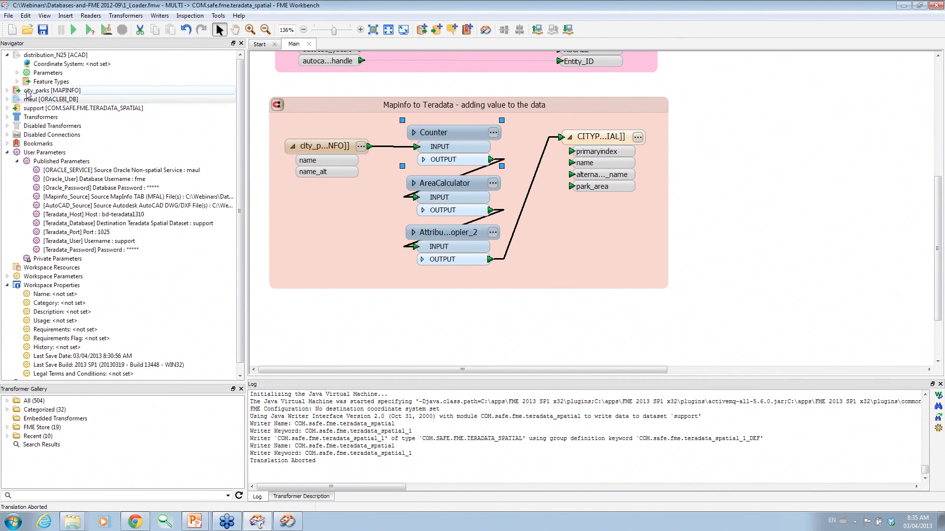
left_click(288, 521)
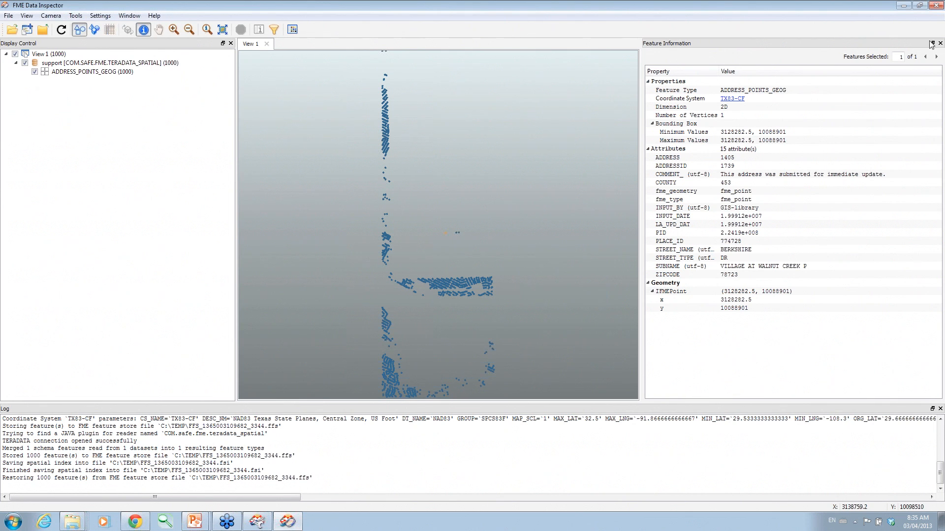
left_click(938, 6)
left_click(73, 31)
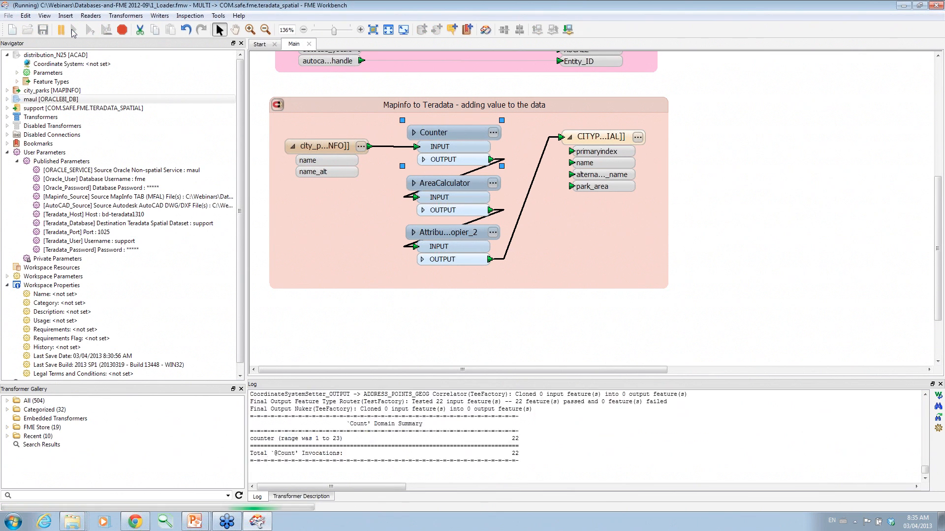
Inspect the CITYPARKS writer via Teradata Spatial (JDBC), host bd-teradata1310, with the database username.
right_click(598, 139)
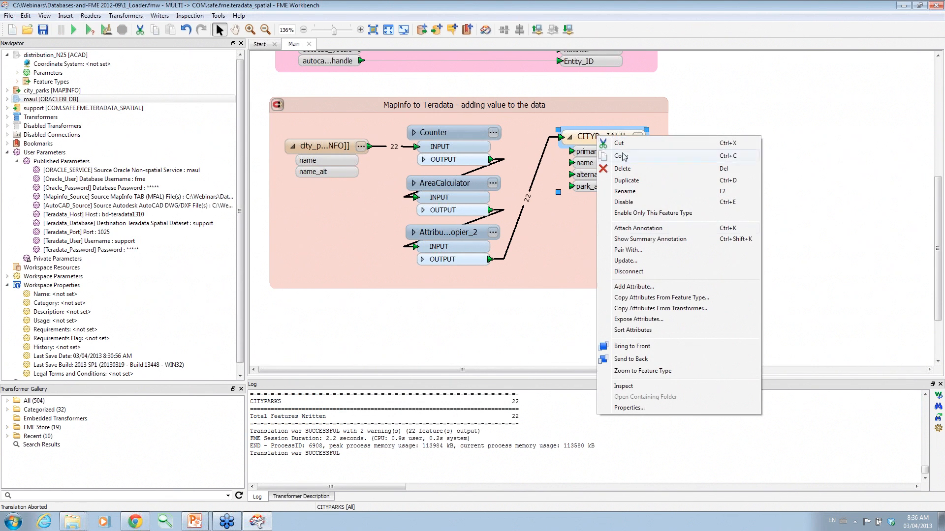
left_click(632, 388)
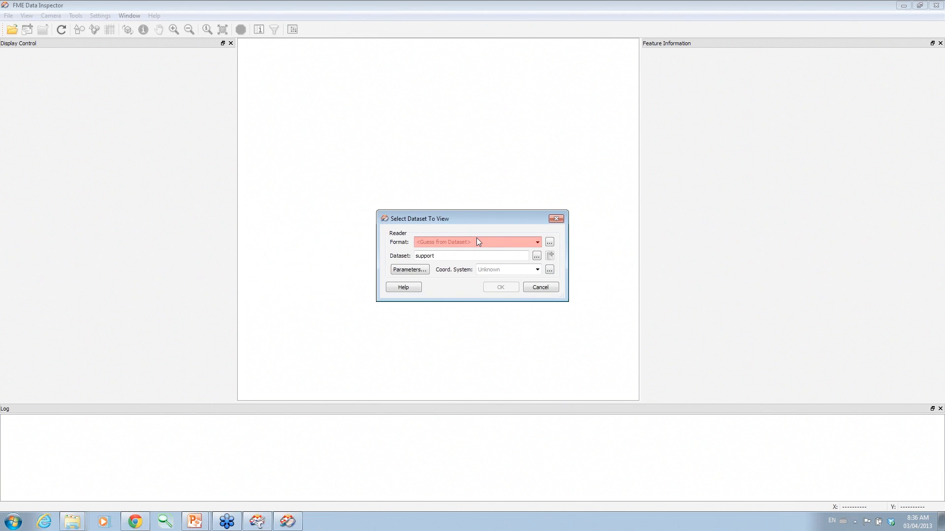
left_click(461, 266)
left_click(417, 273)
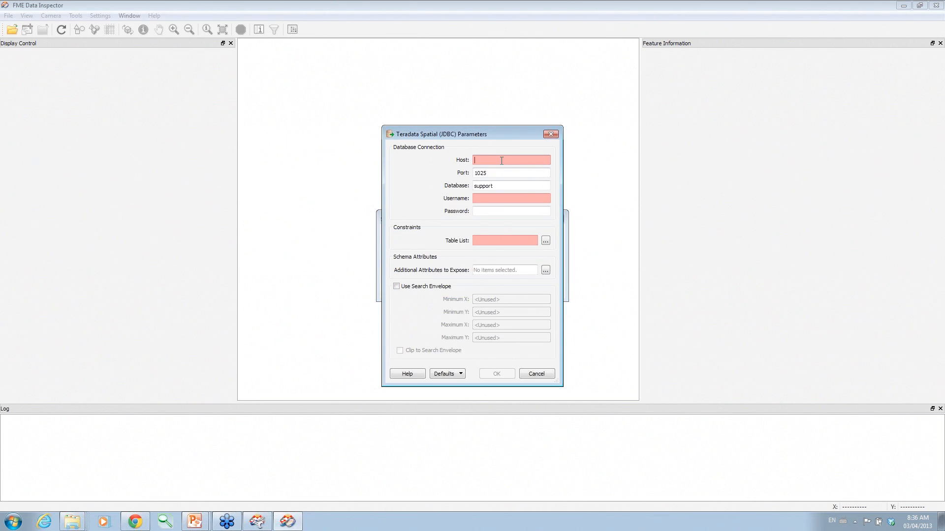
type("bd-teradata")
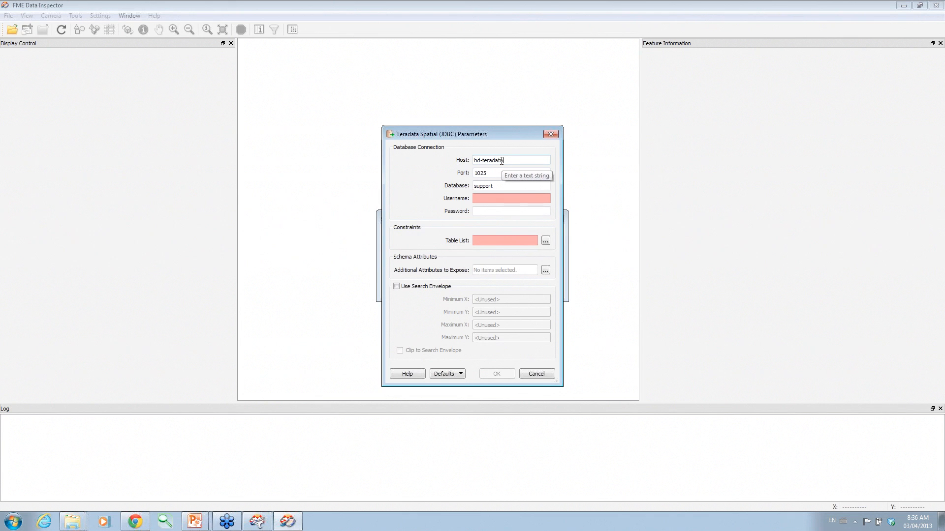
type("1310")
double_click(496, 186)
key("Tab")
key("Tab")
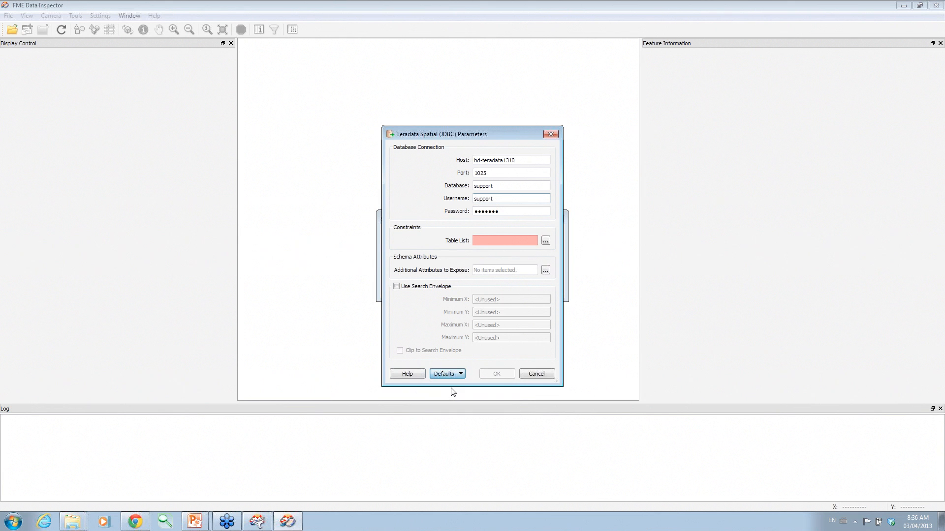
Select the CITYPARKS table and open the support dataset to draw the 22 park polygons.
left_click(545, 241)
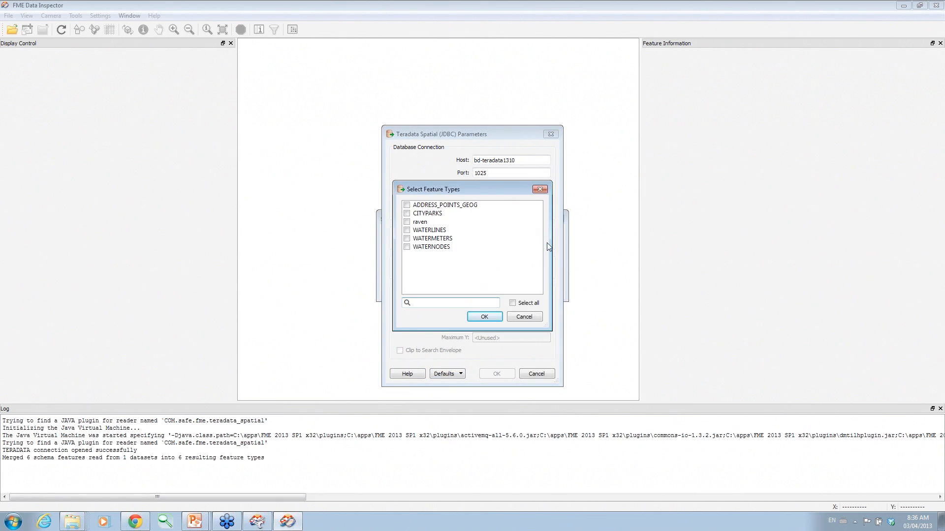
left_click(413, 213)
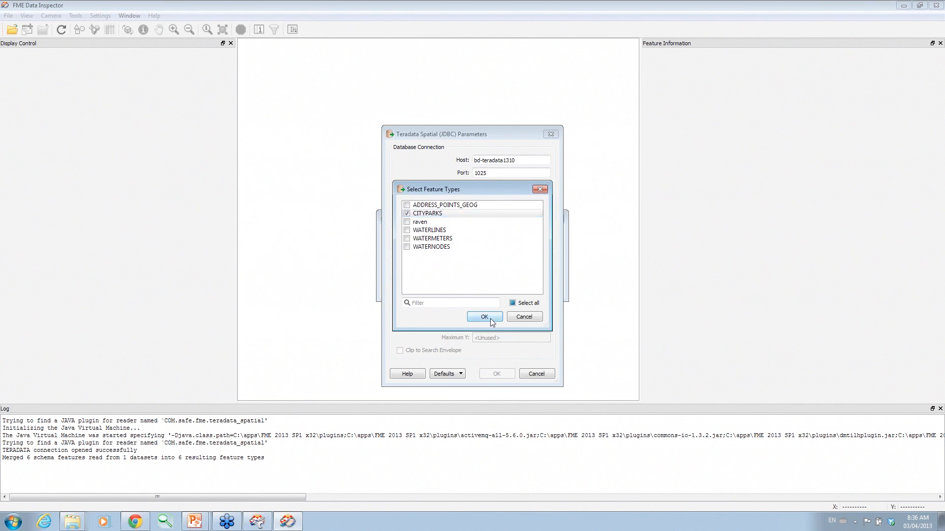
left_click(485, 316)
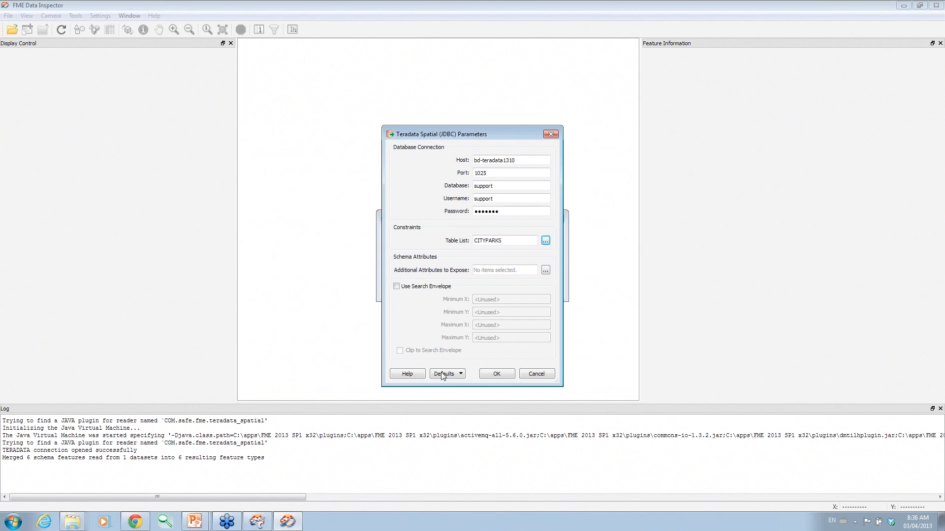
left_click(498, 375)
left_click(500, 288)
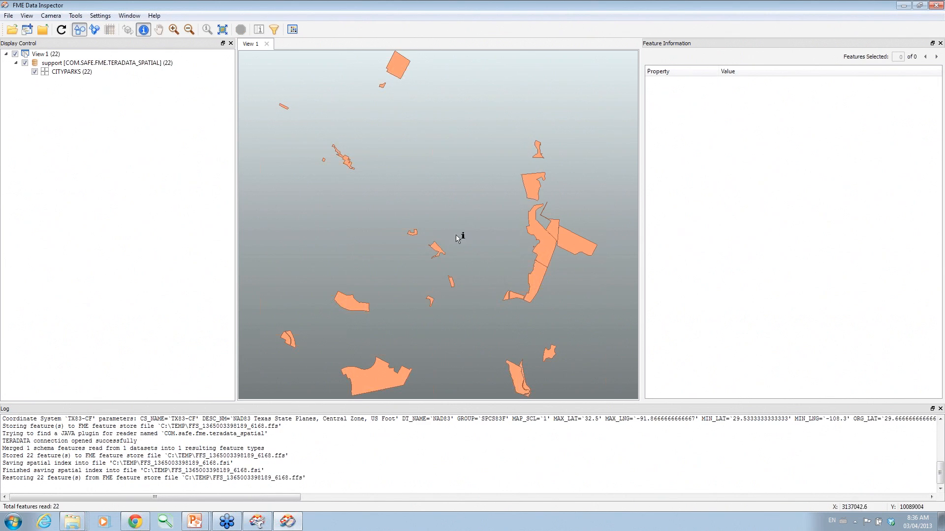
Inspect Big Walnut Creek, Chimney Hills, Rundberg, Little Walnut Creek and East Destination parks, then close Data Inspector.
left_click(531, 180)
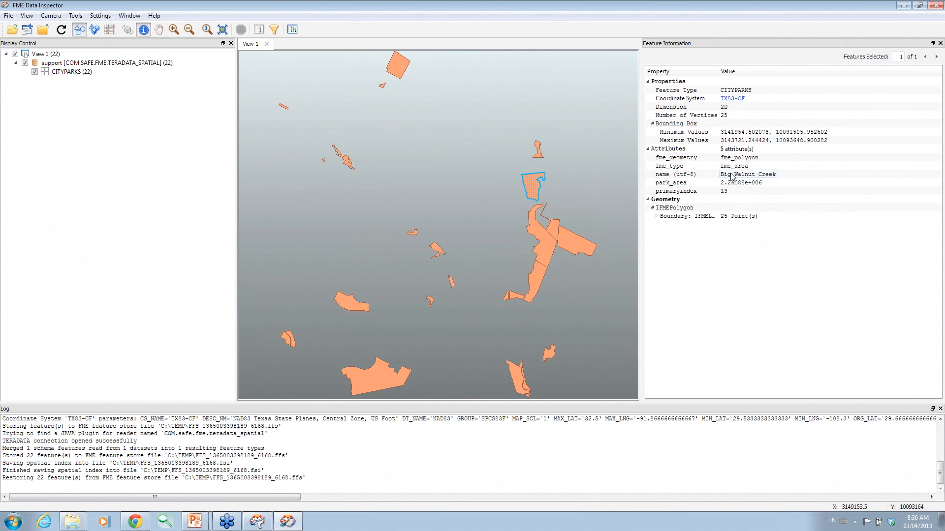
left_click(539, 149)
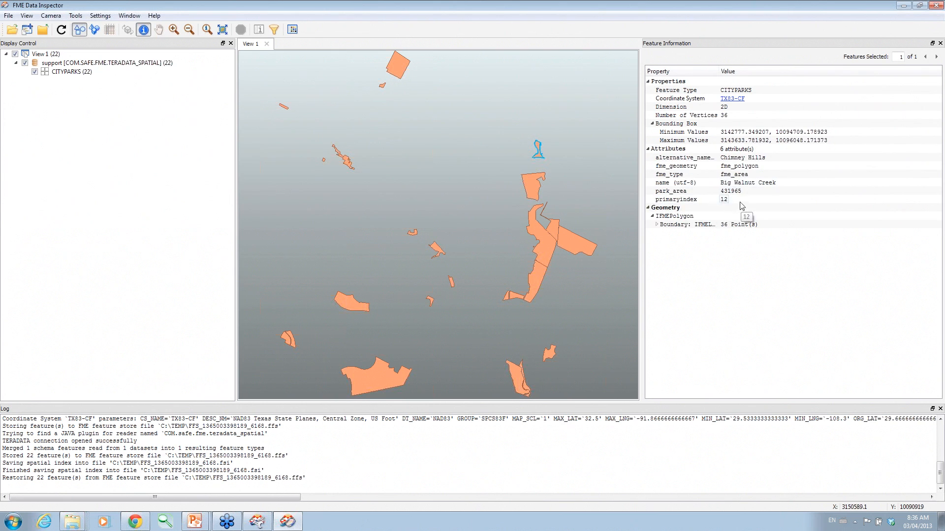
left_click(397, 72)
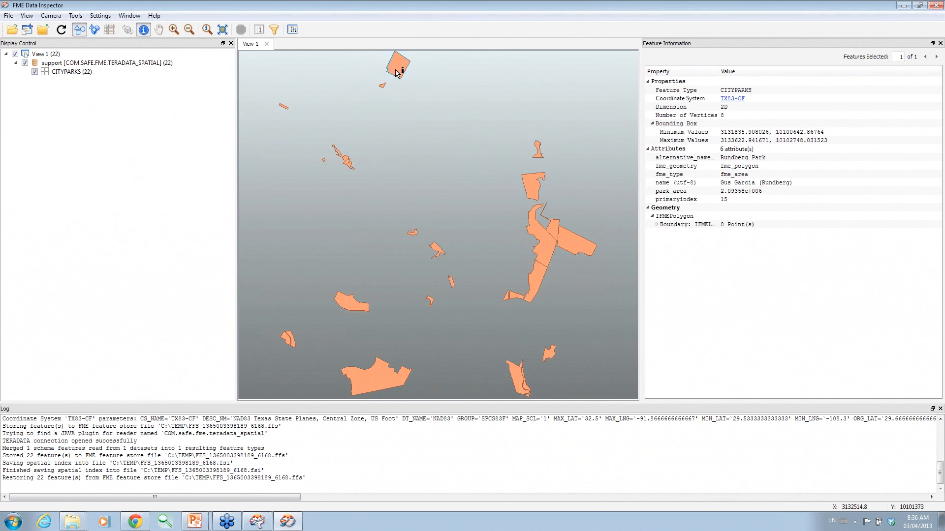
left_click(382, 86)
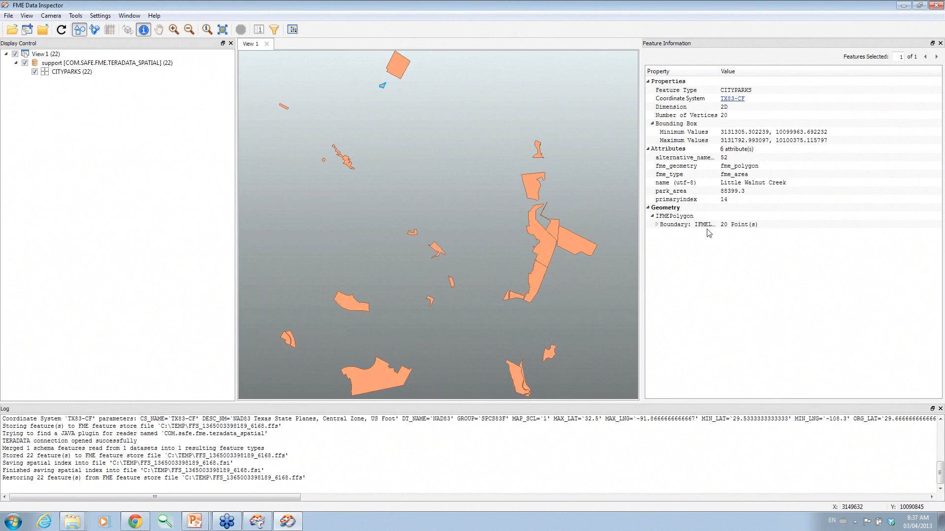
left_click(567, 245)
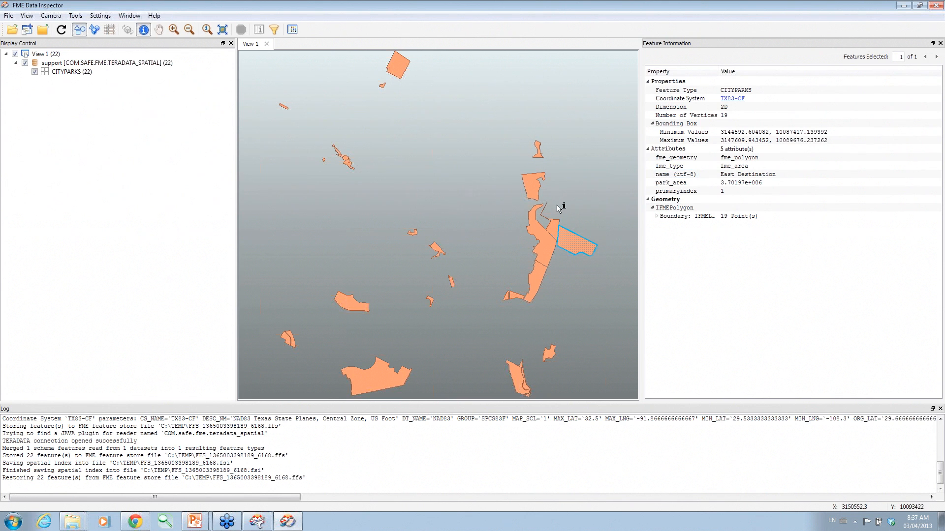
left_click(535, 190)
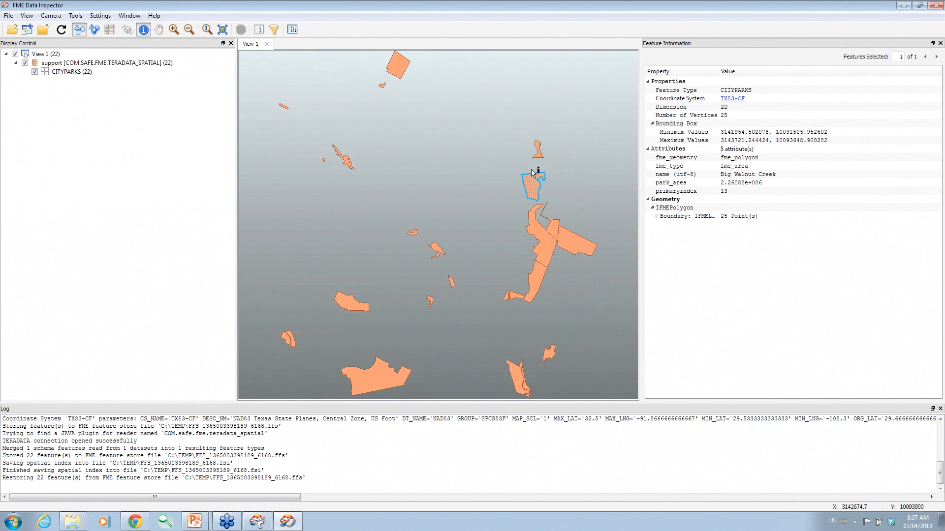
left_click(546, 253)
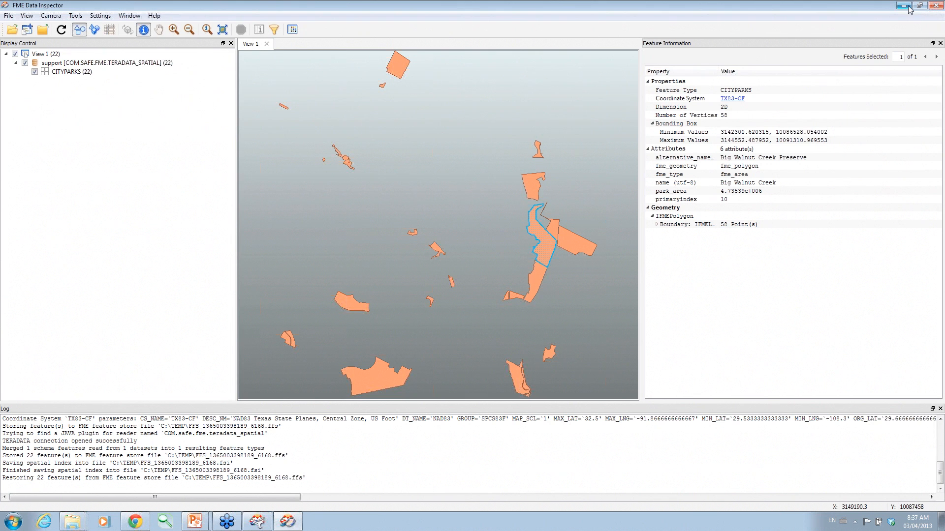
left_click(933, 5)
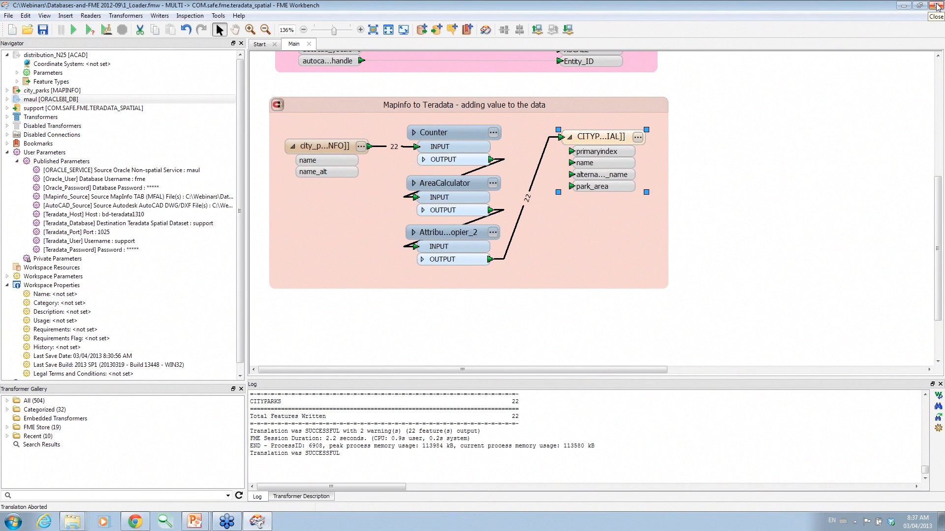
Close the loader workspace unsaved and open 2_SQL_Creator.fmw from the Databases-and-FME 2012-09 folder.
left_click(310, 44)
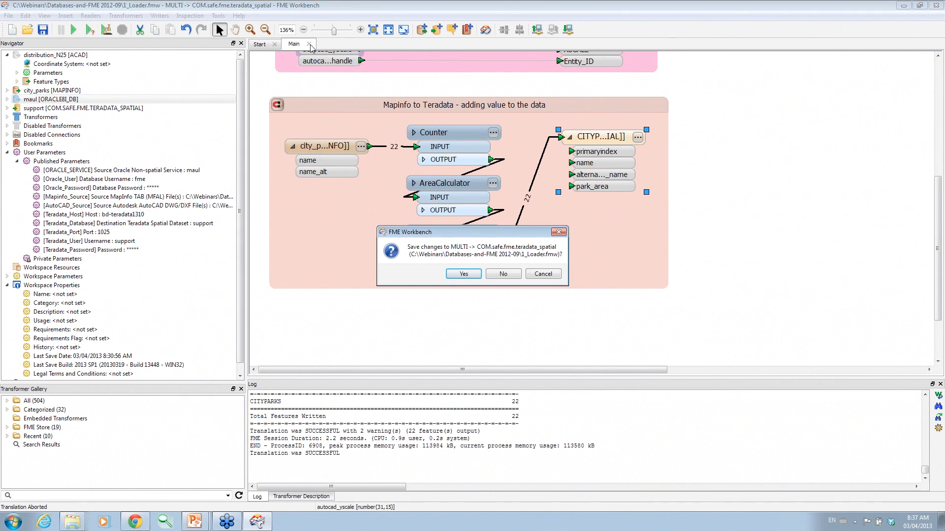
left_click(504, 274)
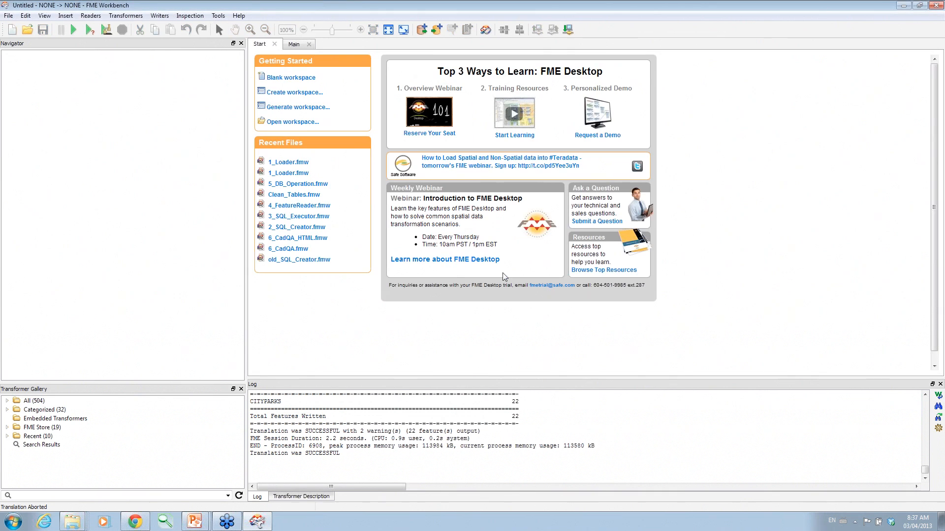
left_click(83, 524)
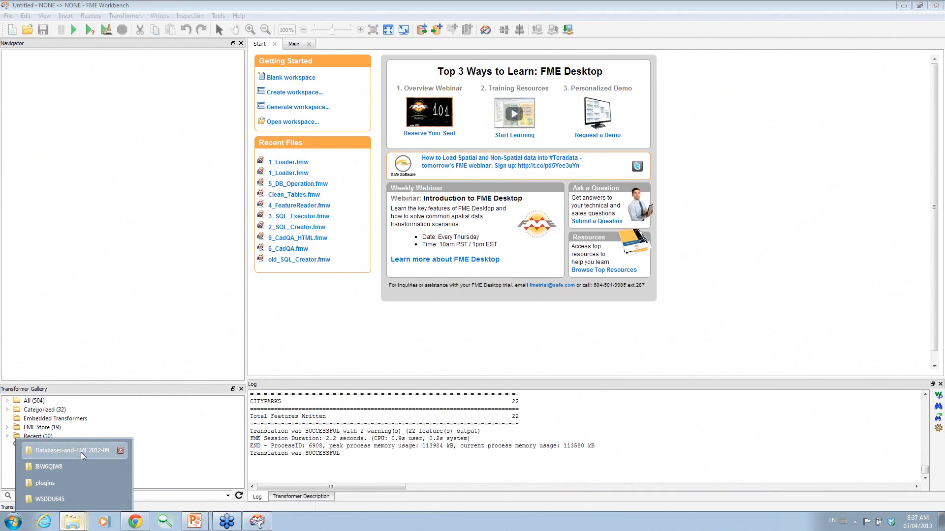
left_click(81, 452)
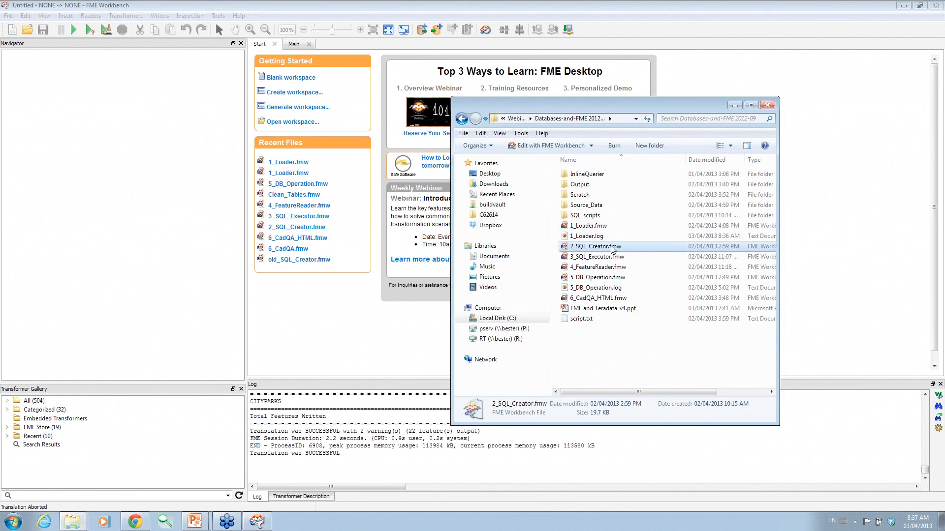
left_click_drag(613, 249, 305, 319)
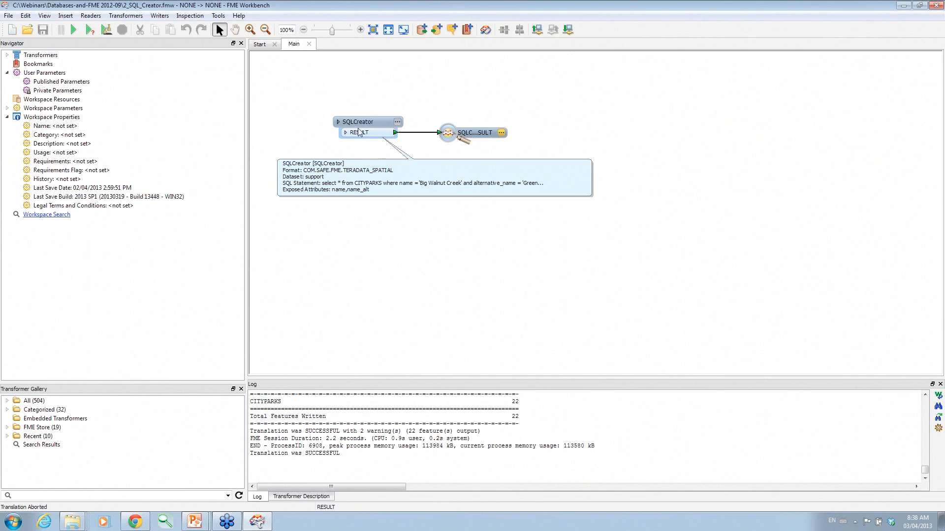
Open the SQLCreator settings and review its Teradata connection parameters without changes.
left_click_drag(395, 122, 386, 108)
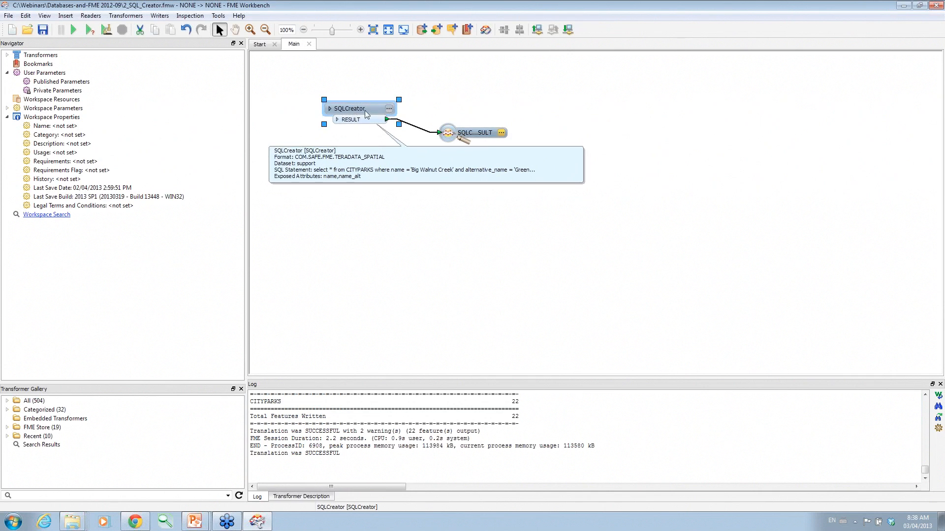
left_click(385, 108)
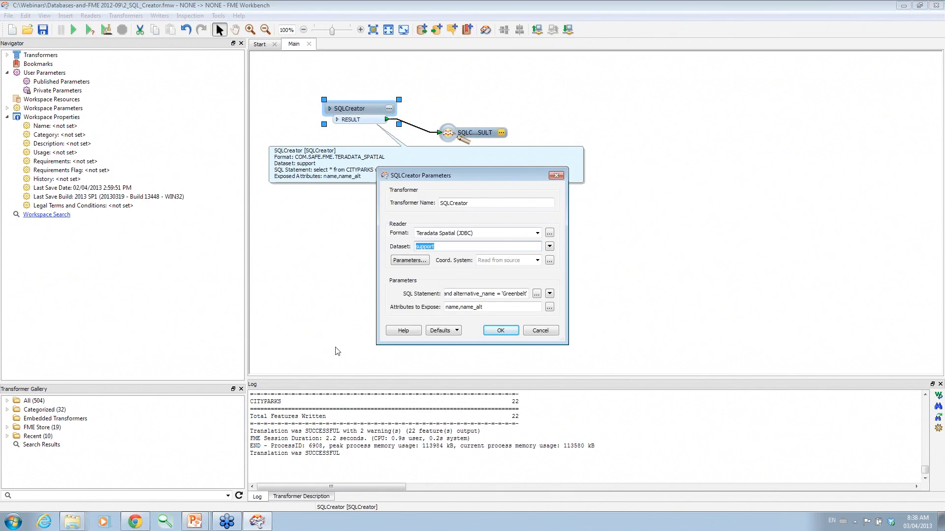
left_click(410, 262)
left_click(548, 323)
Review the Big Walnut Creek / Greenbelt SQL statement and the database tables list, dismissing the table-loading error.
left_click(540, 297)
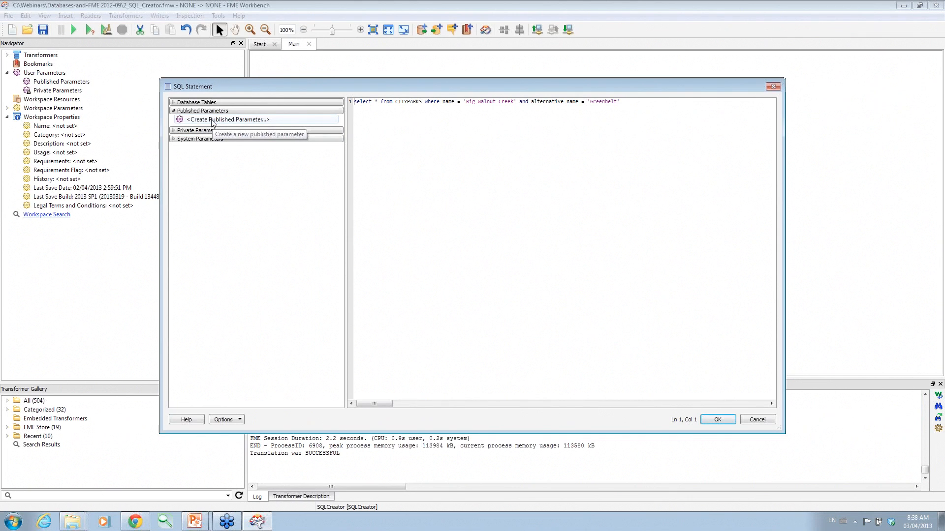
left_click(173, 130)
left_click(174, 150)
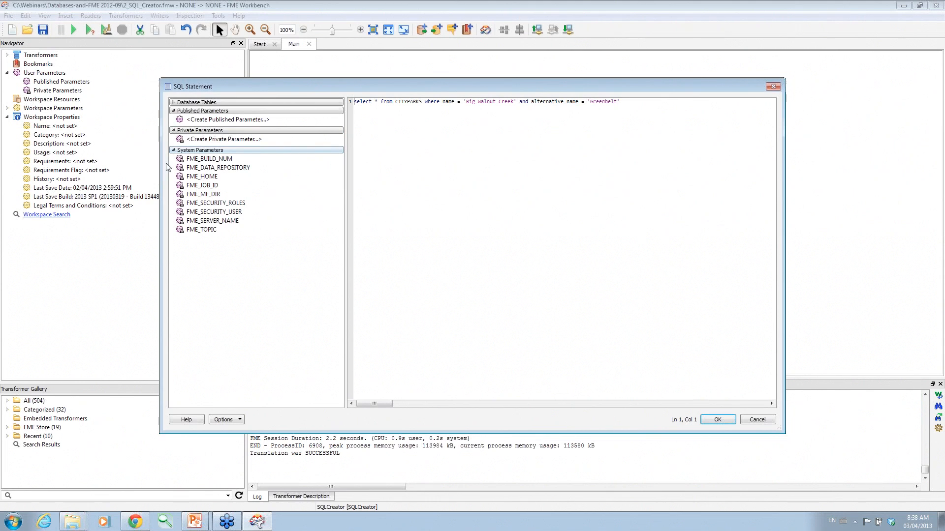
left_click(173, 150)
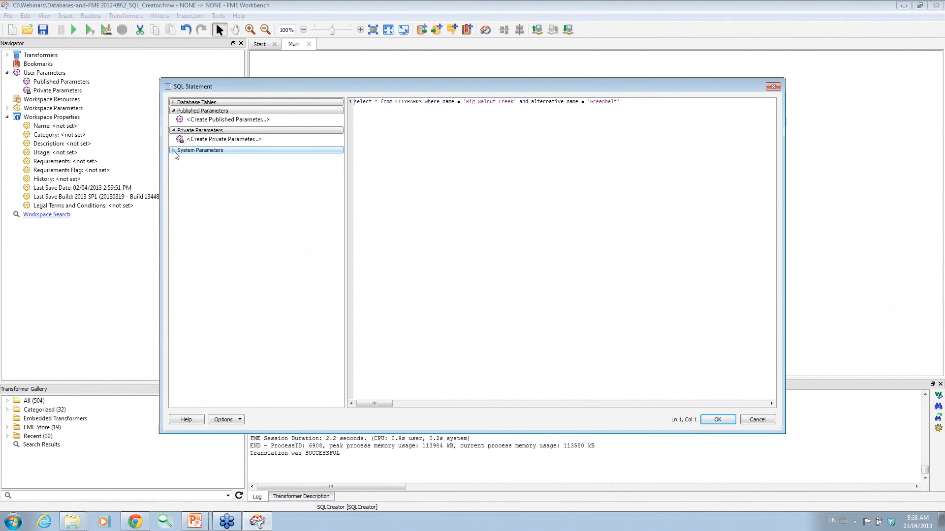
left_click(173, 102)
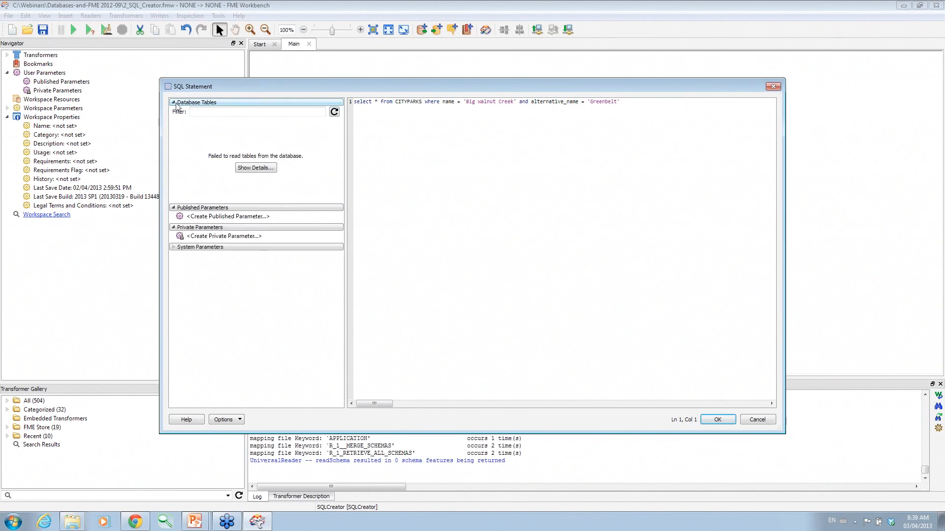
left_click(251, 169)
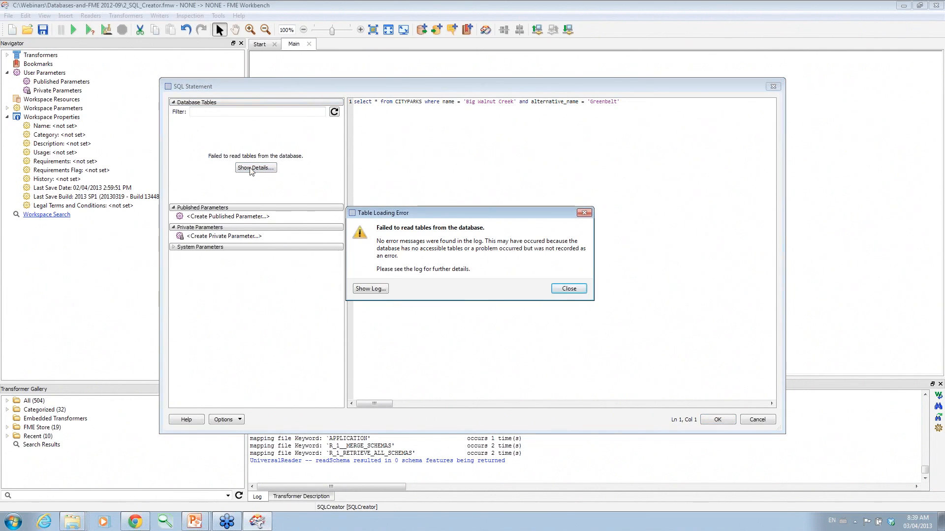
left_click(569, 289)
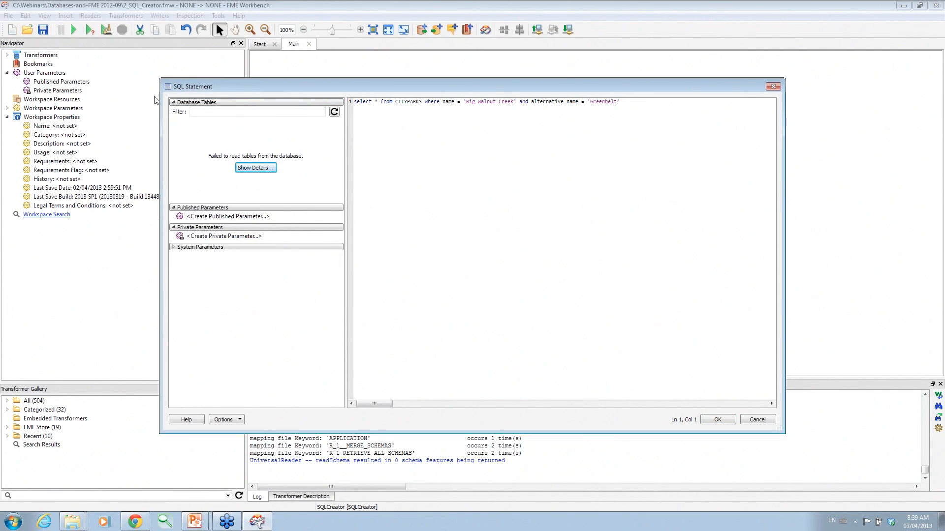
left_click(172, 103)
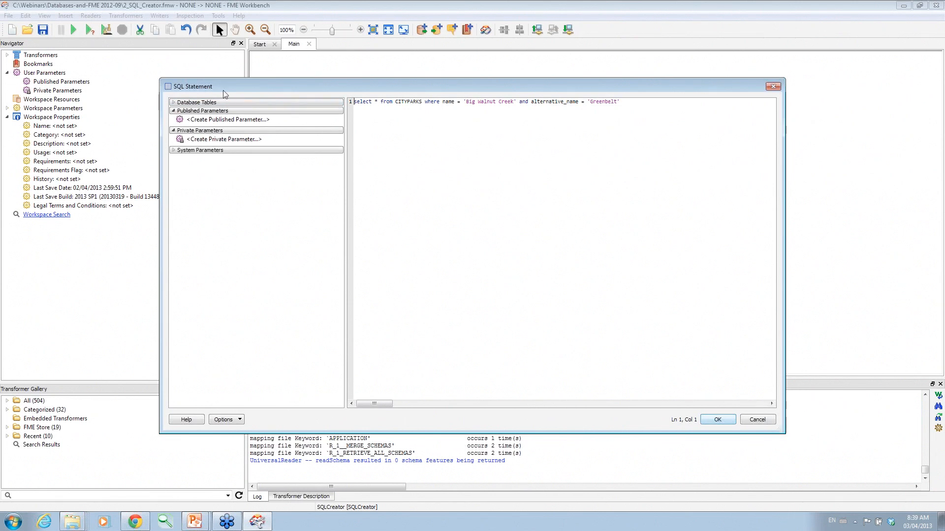
Keep the query, accept the SQLCreator settings and run the SQL_Creator workspace.
left_click(718, 419)
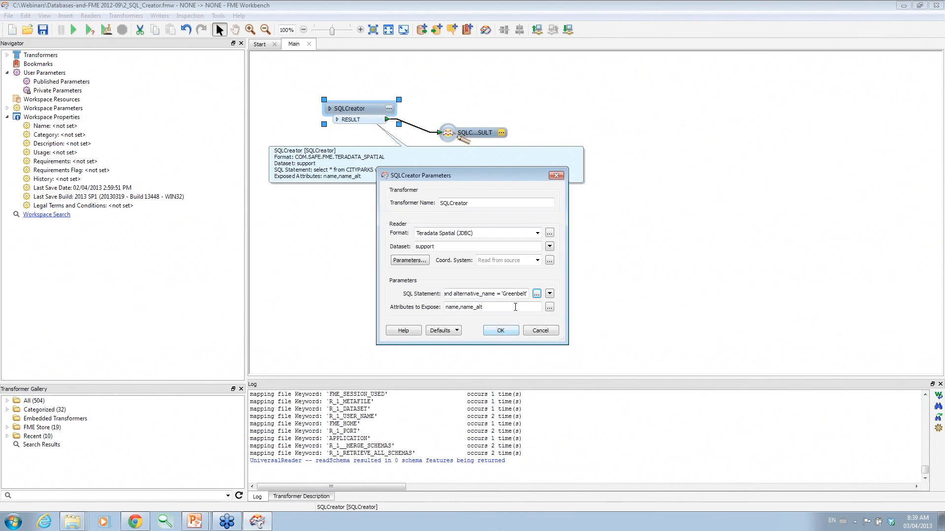
left_click(537, 293)
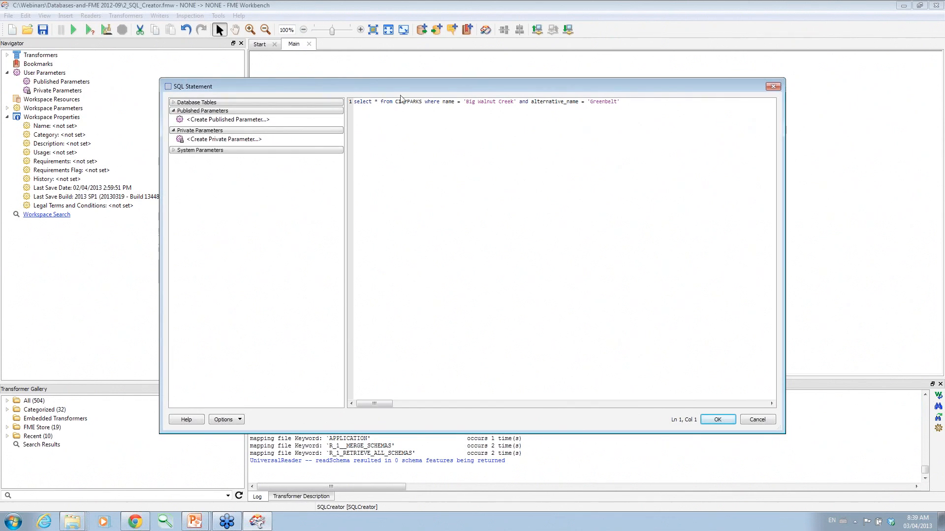
left_click(716, 419)
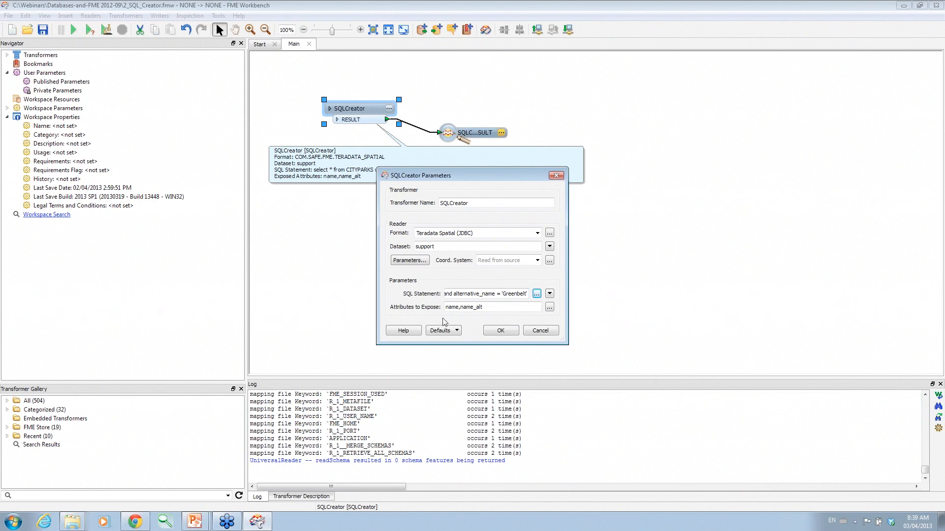
left_click(497, 331)
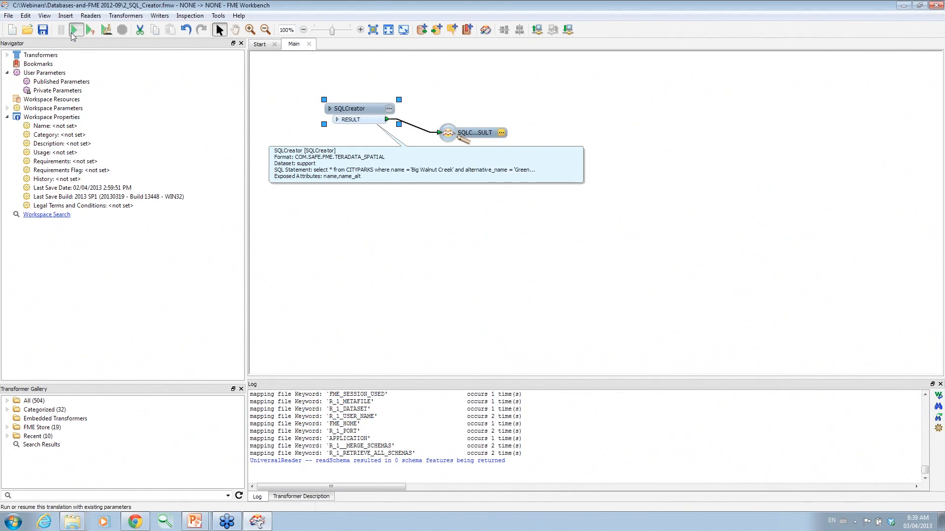
left_click(73, 31)
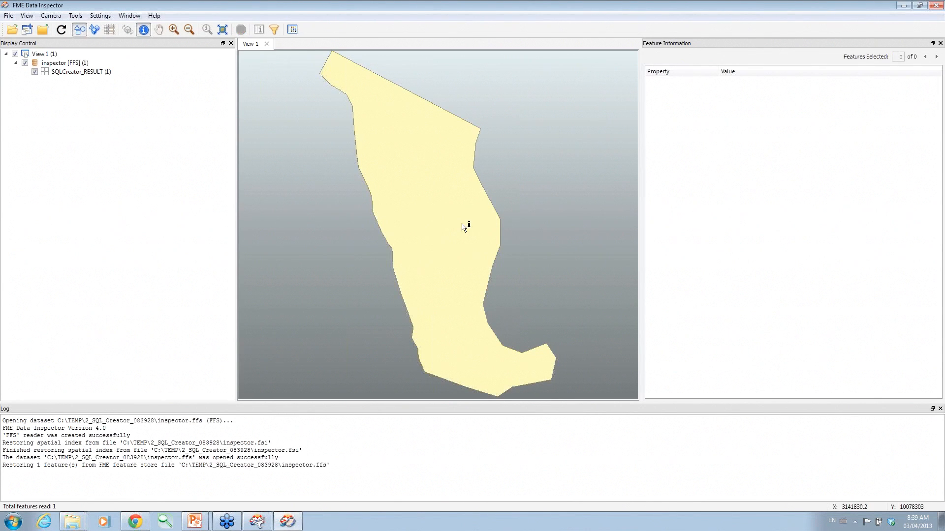
Inspect the returned Big Walnut Creek Greenbelt polygon's attributes, then minimize Data Inspector.
left_click(462, 225)
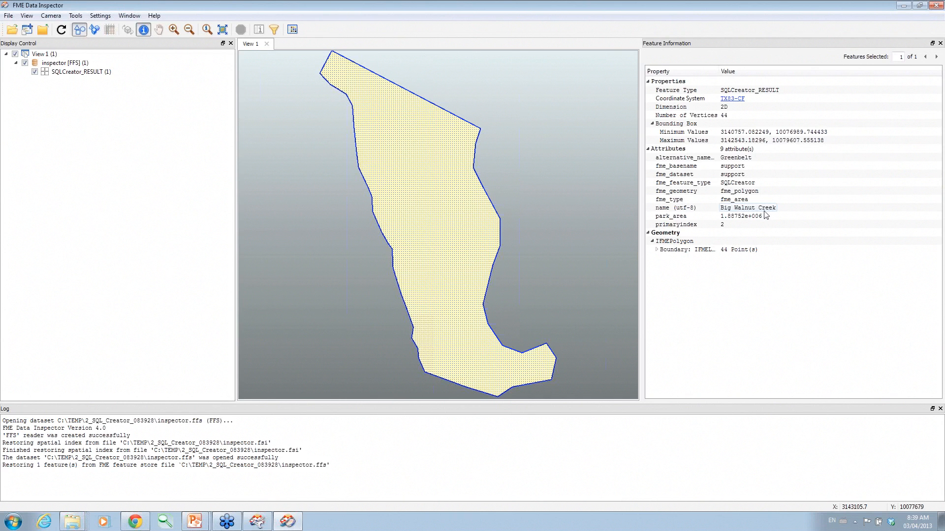
left_click(903, 6)
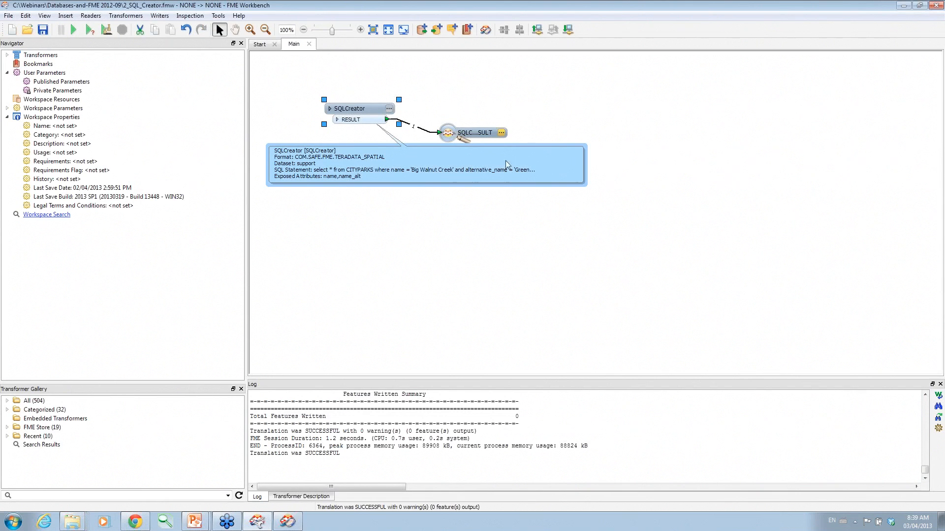
Nudge the SQLCreator down, save the workspace, and enlarge the transformer list.
left_click_drag(373, 114, 372, 127)
left_click(372, 123)
key("ctrl+s")
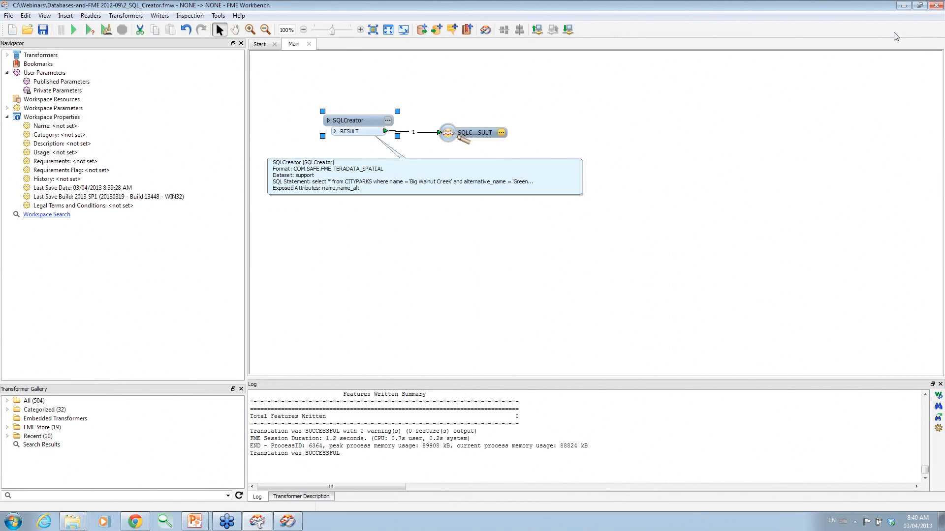
left_click(393, 274)
left_click_drag(109, 383, 130, 263)
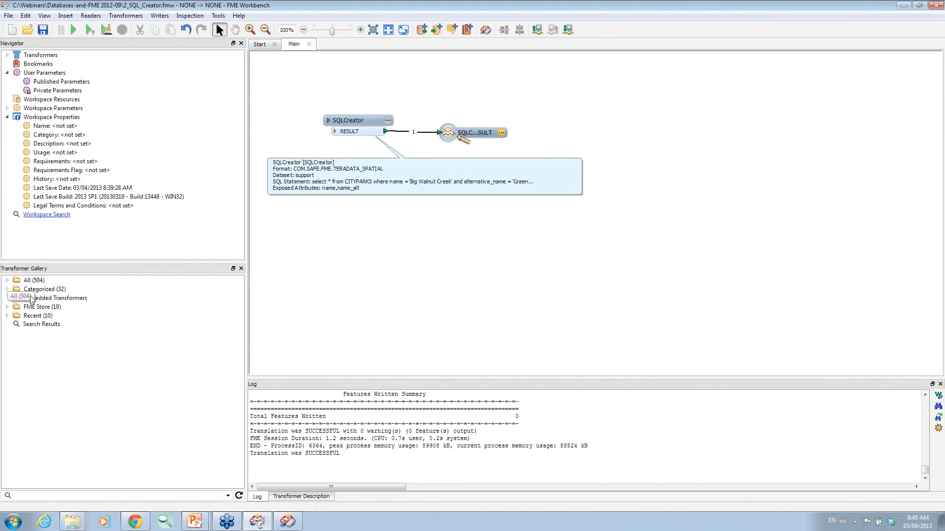
Add two SQLCreators from the Database category of the transformer gallery.
left_click(7, 290)
left_click_drag(238, 308, 251, 336)
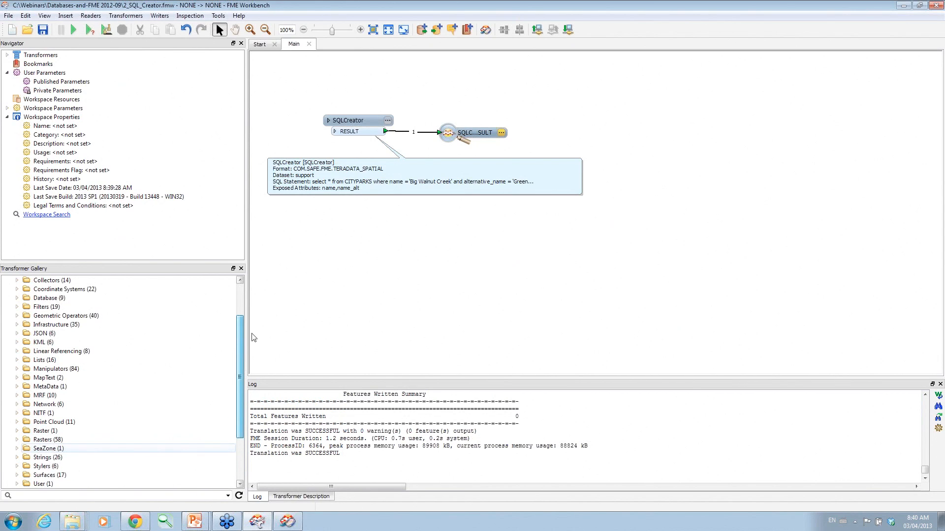
left_click(17, 298)
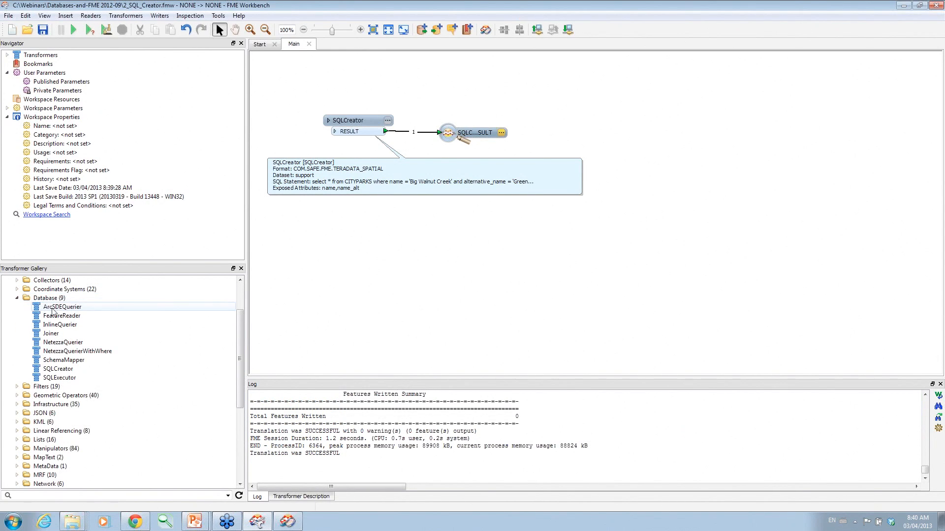
double_click(58, 369)
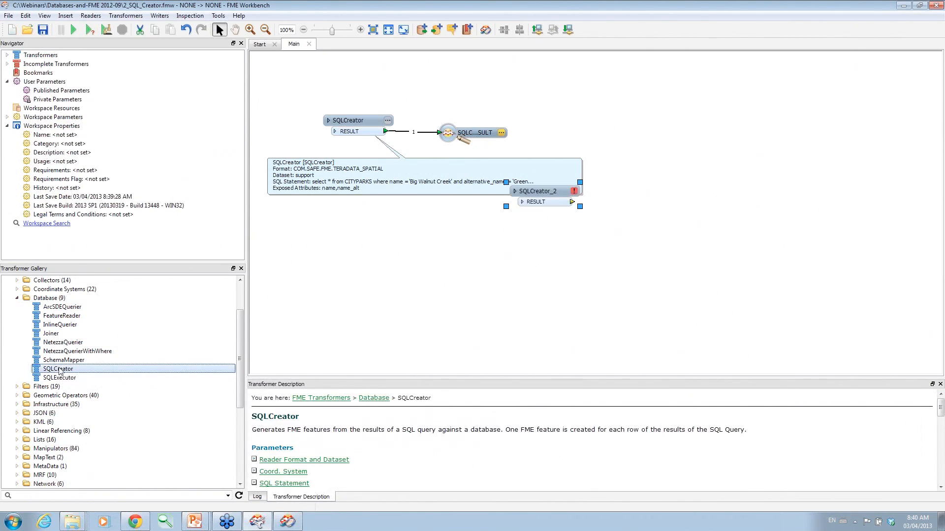
left_click_drag(60, 372, 540, 250)
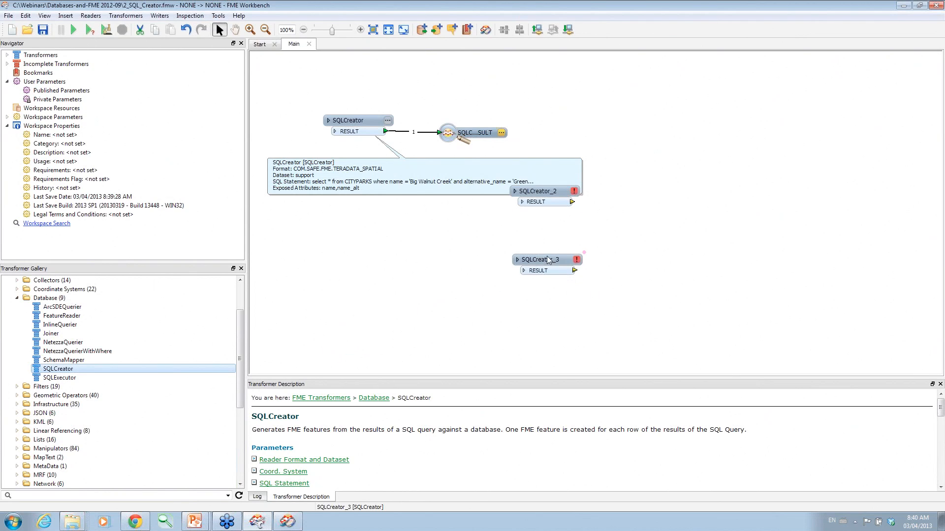
left_click(499, 285)
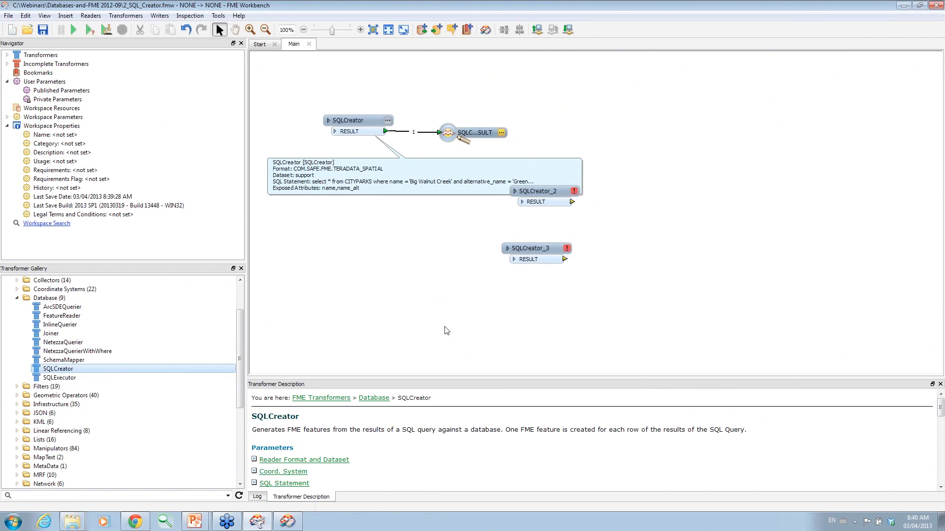
Add SQLCreator_4 via Quick Add with 'sql' and place it below SQLCreator_3.
type("sql")
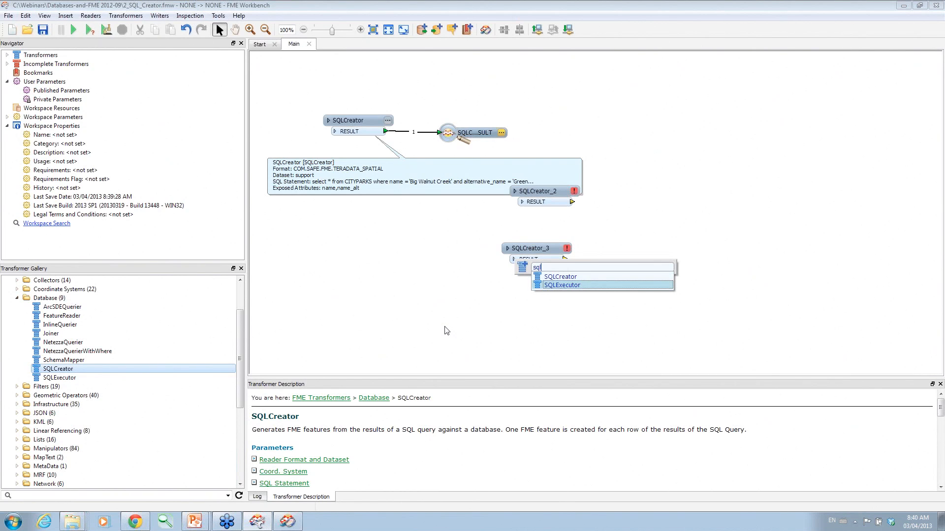
left_click(565, 277)
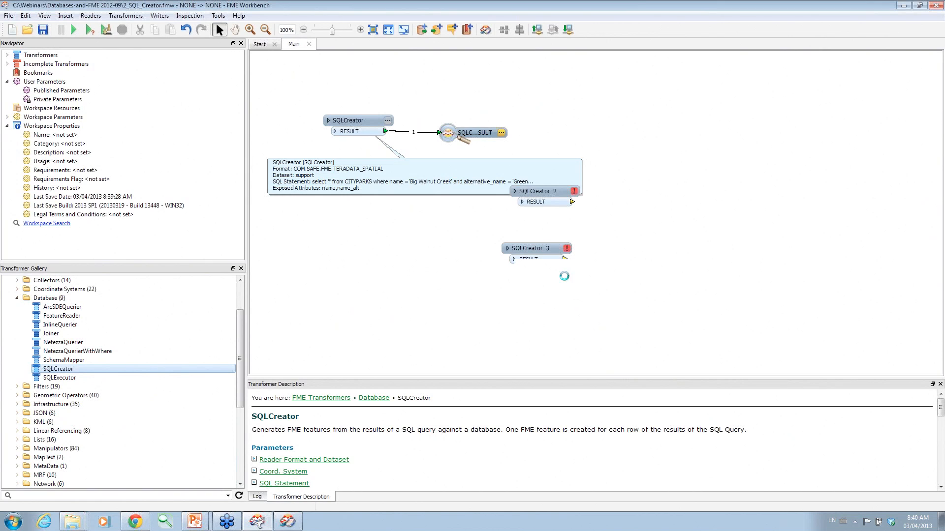
left_click_drag(566, 218, 543, 317)
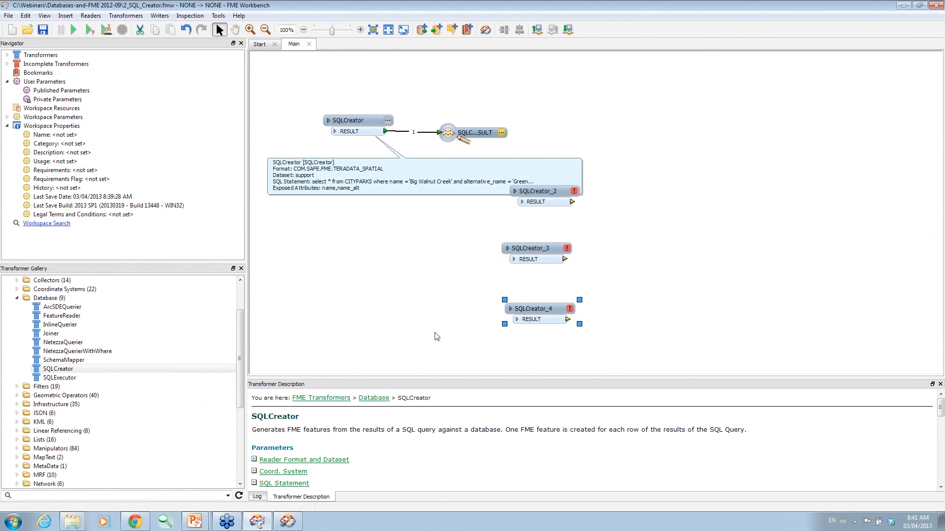
left_click(445, 339)
Close 2_SQL_Creator without saving and open 3_SQL_Executor.fmw from the Databases-and-FME 2012-09 folder.
left_click(309, 44)
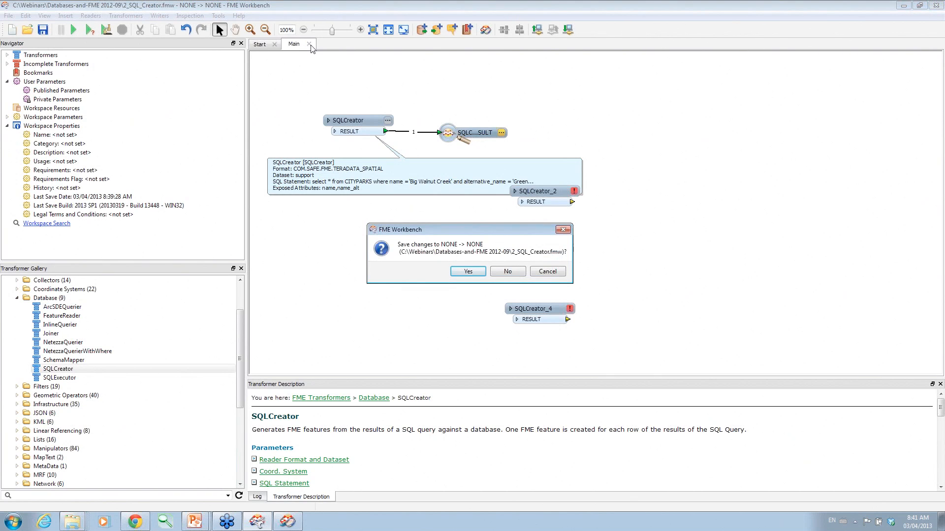
left_click(506, 272)
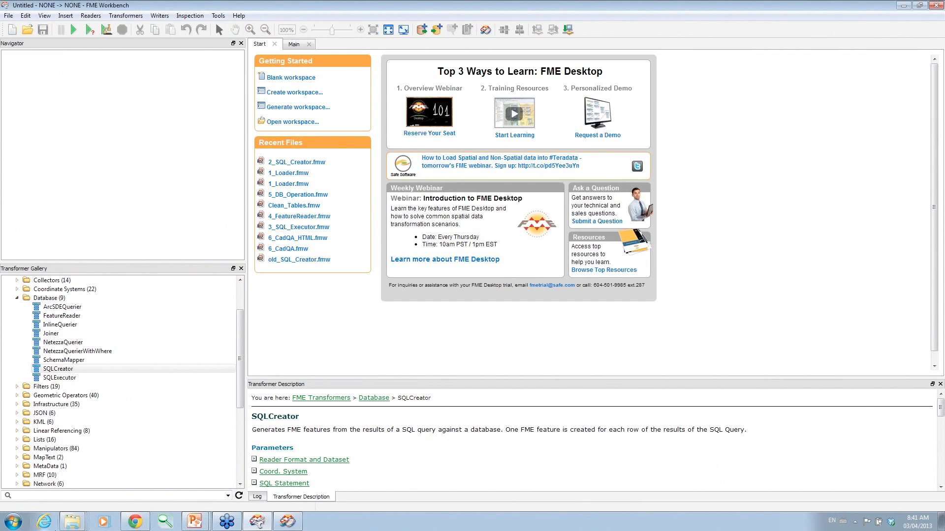
right_click(73, 522)
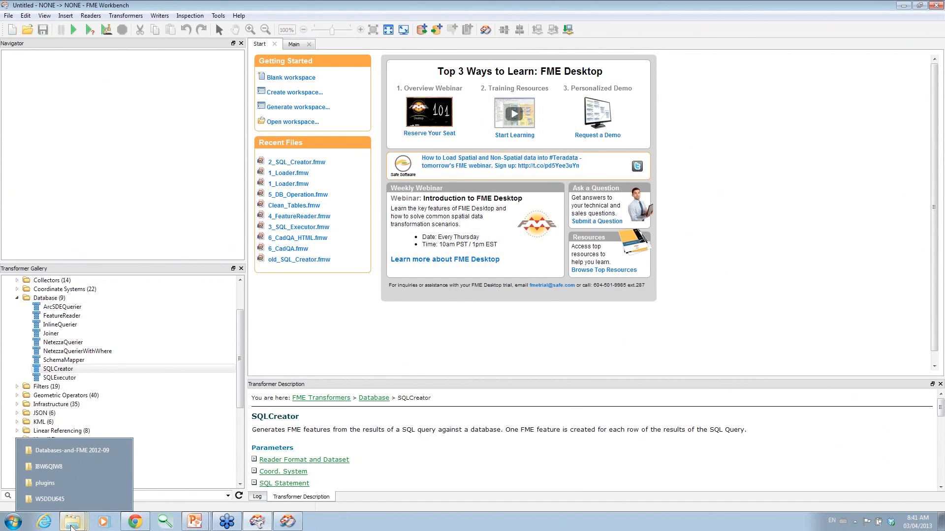
left_click(77, 451)
double_click(597, 267)
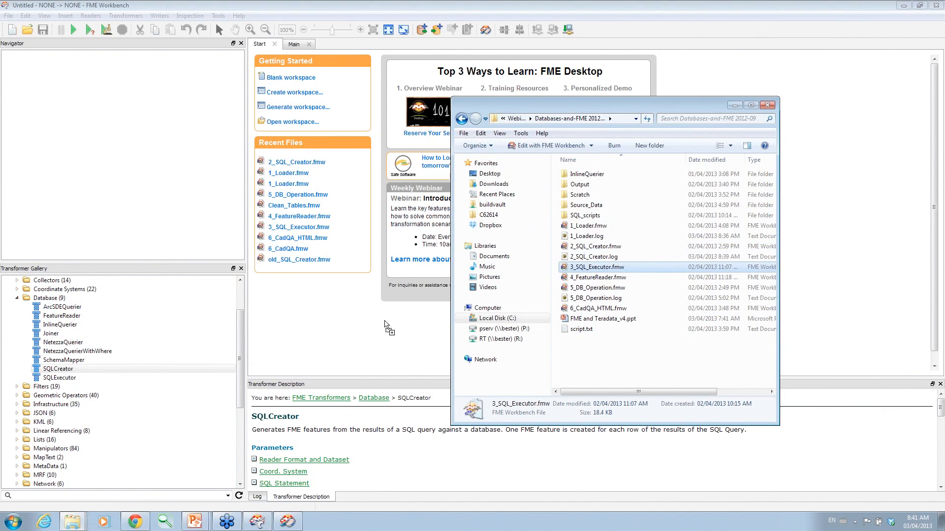
Review the SQLExecutor's parameters without making changes.
mouse_move(435, 105)
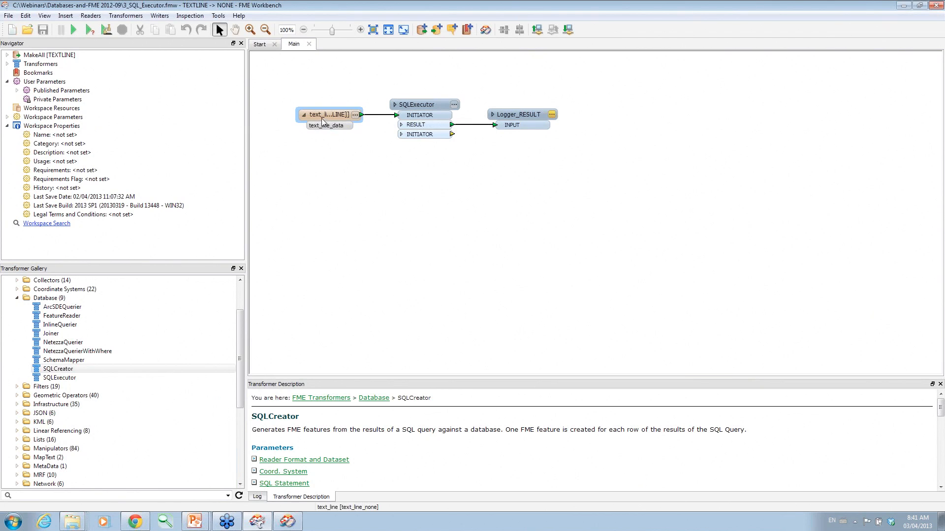
left_click(454, 105)
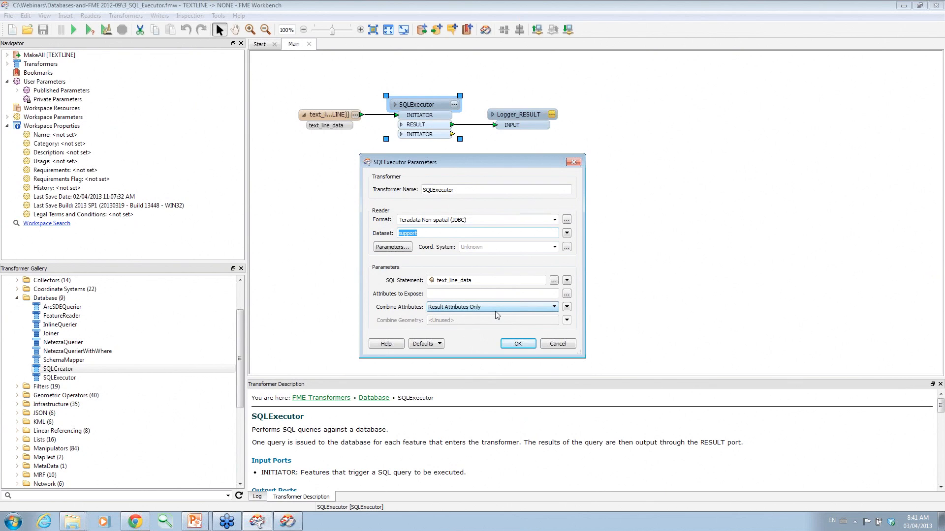
left_click(555, 345)
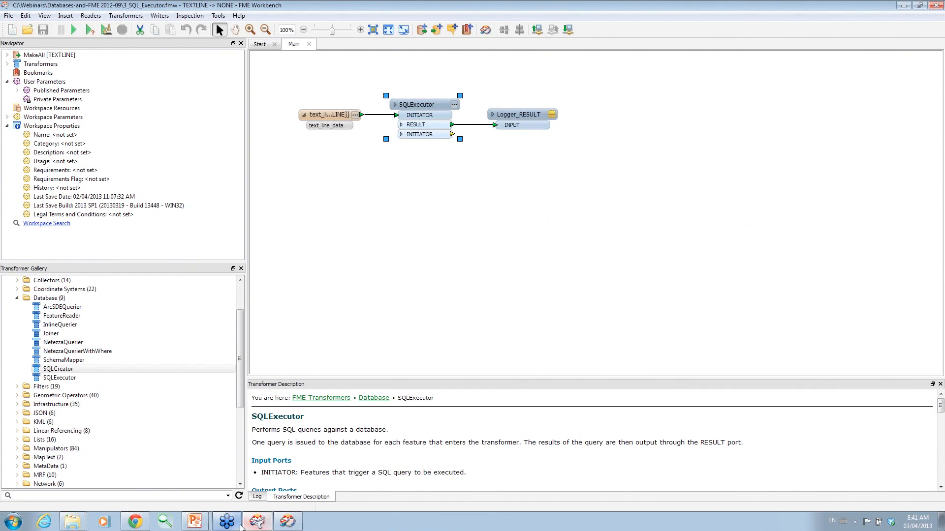
left_click(73, 522)
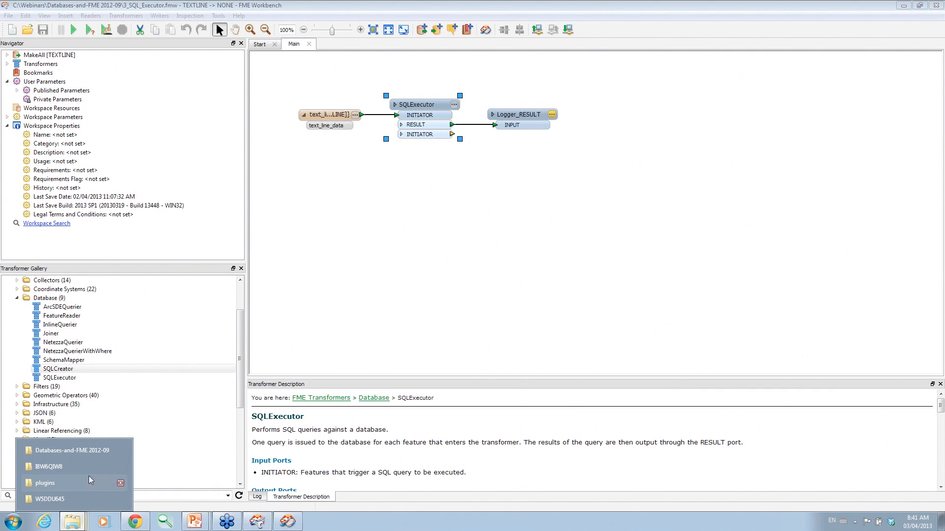
Open SQL_scripts\MakeAll.txt in UltraEdit, review the REPLACE VIEW CUSTOMER_AOI line, then minimize it.
left_click(69, 451)
double_click(574, 216)
double_click(583, 185)
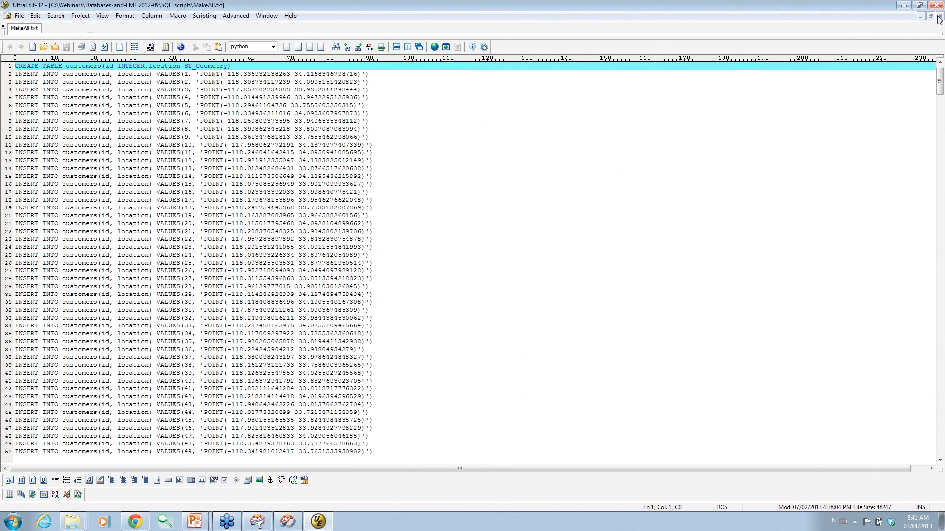
left_click_drag(940, 77, 935, 412)
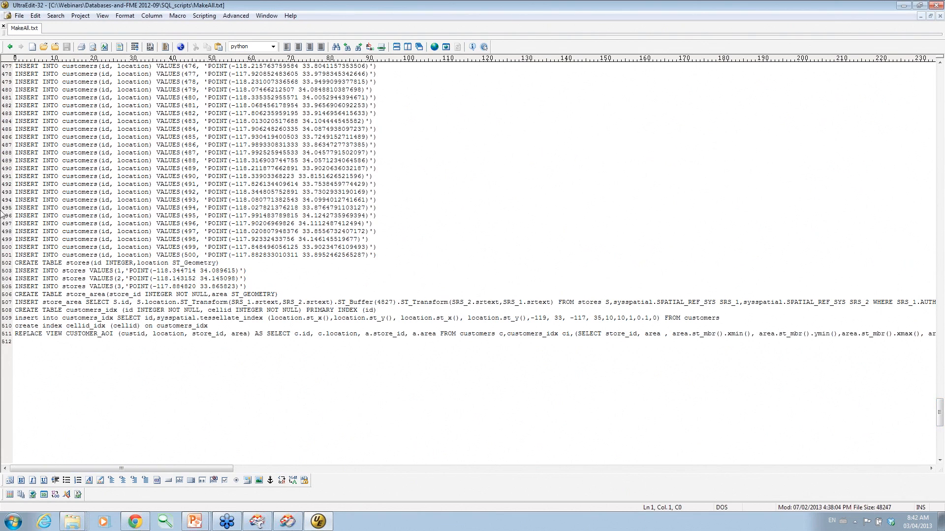
triple_click(16, 334)
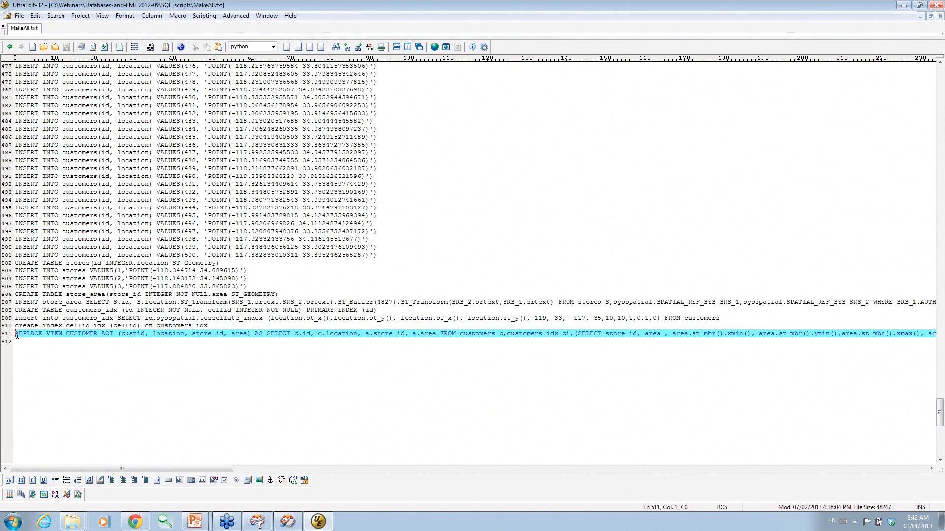
left_click_drag(49, 470, 164, 502)
left_click_drag(84, 497, 8, 494)
left_click(905, 6)
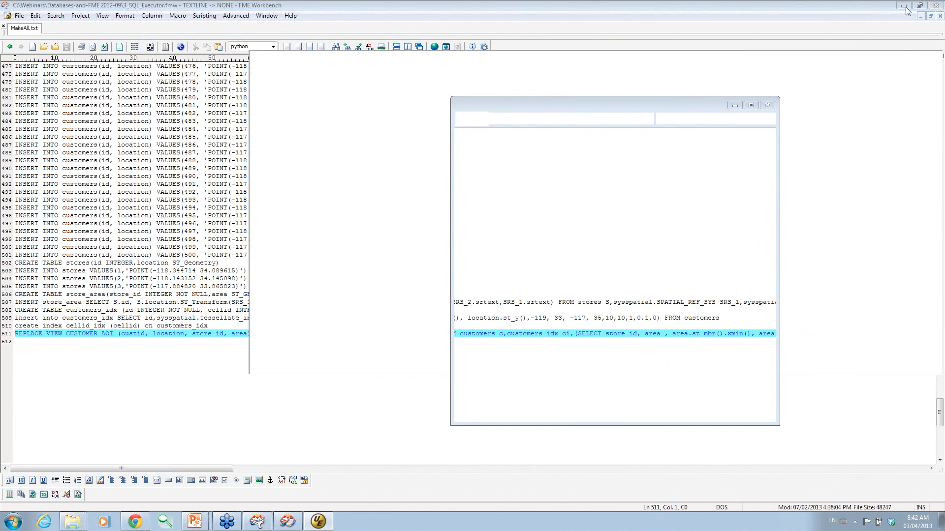
left_click(876, 68)
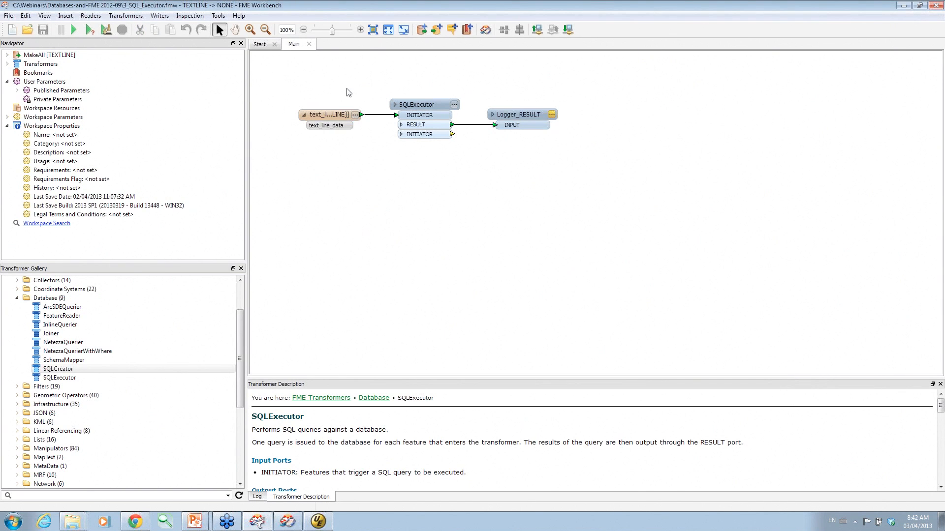
left_click(454, 105)
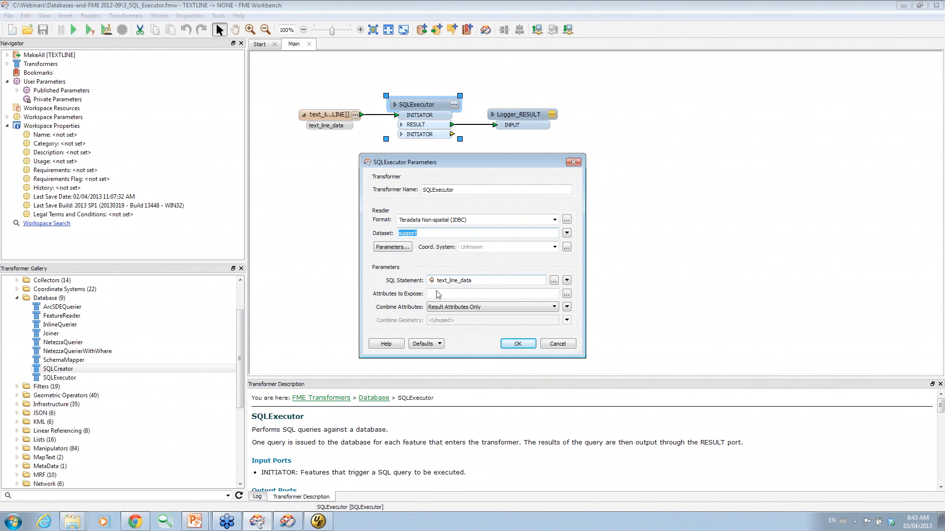
left_click(520, 346)
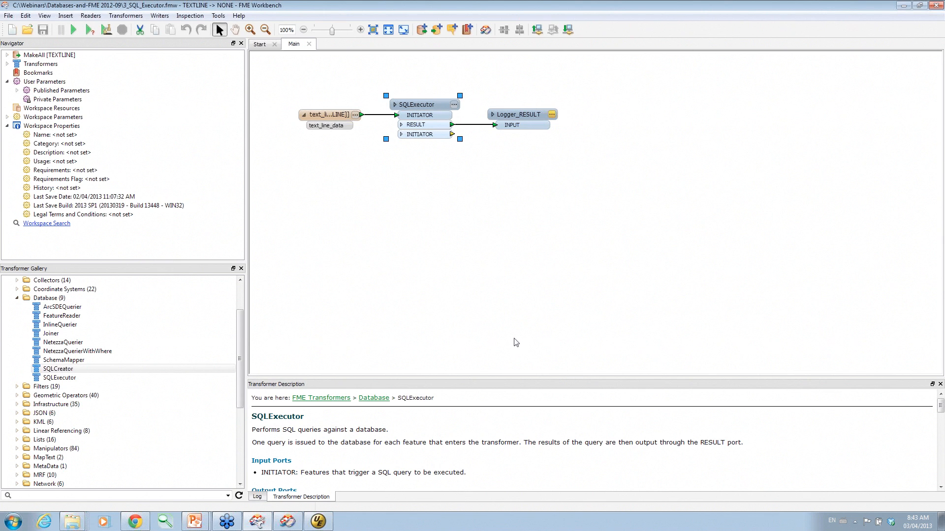
double_click(461, 105)
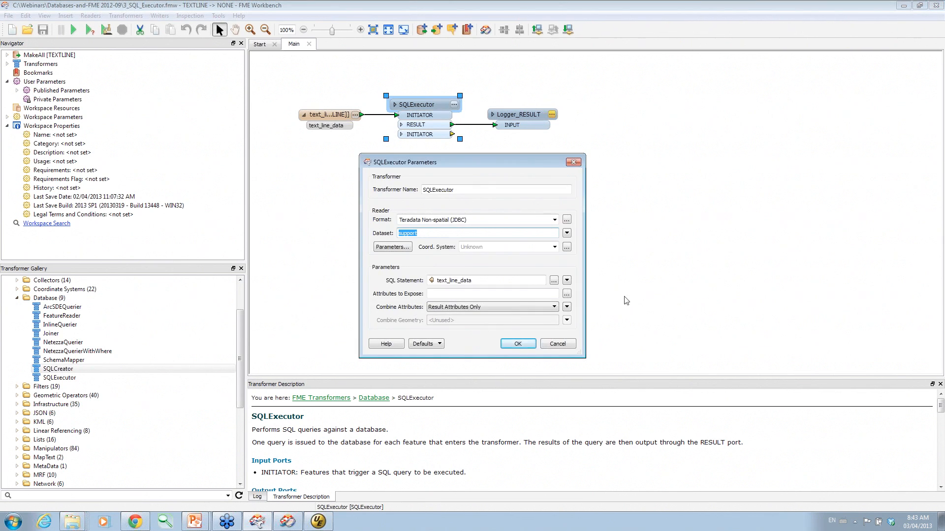
left_click(567, 281)
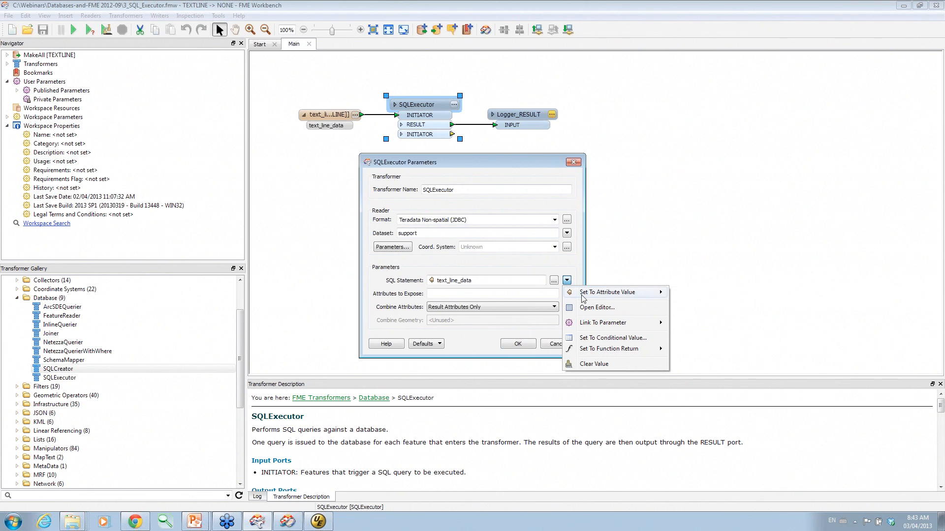
mouse_move(585, 294)
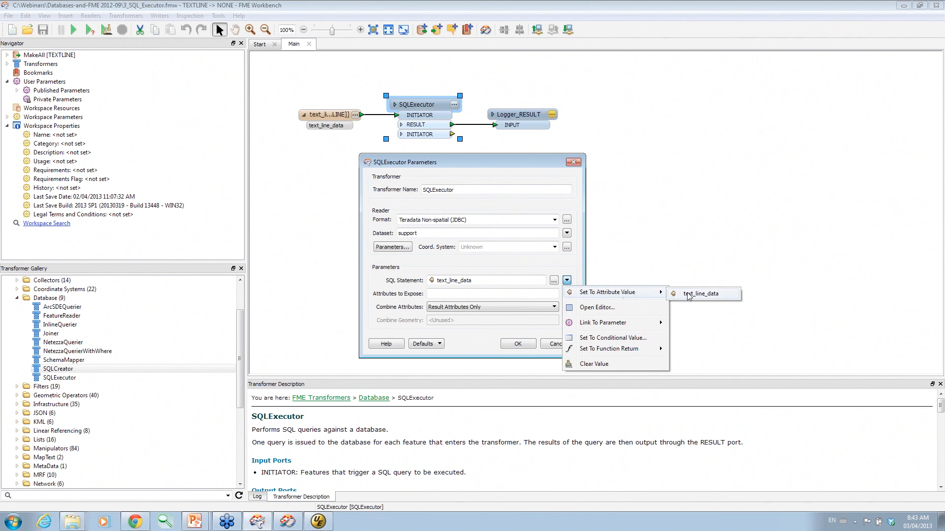
left_click(605, 308)
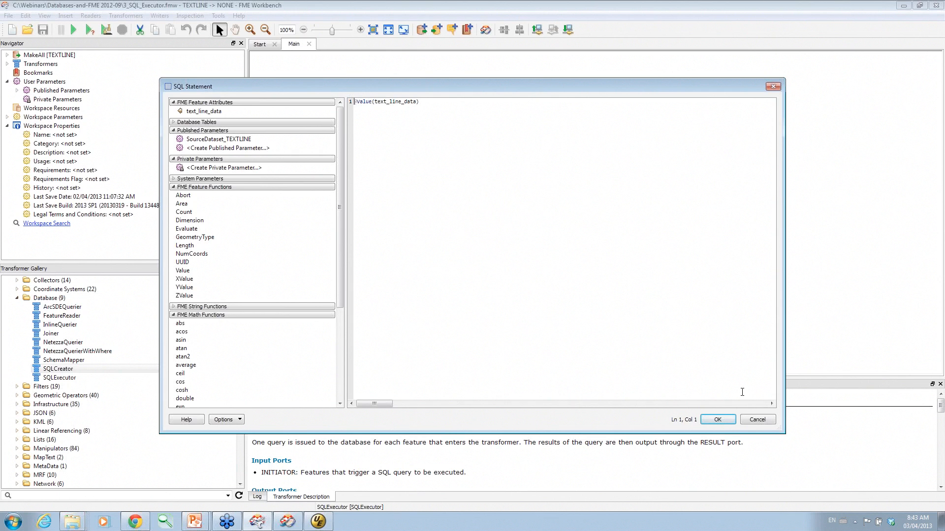
left_click(748, 420)
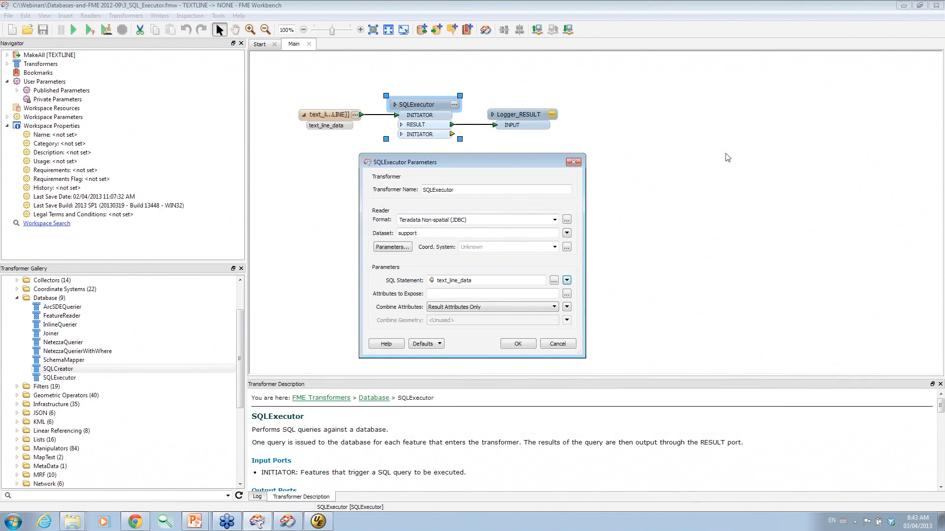
Cancel the SQLExecutor parameters, run the SQL_Executor workspace, and switch to Data Inspector.
left_click(557, 345)
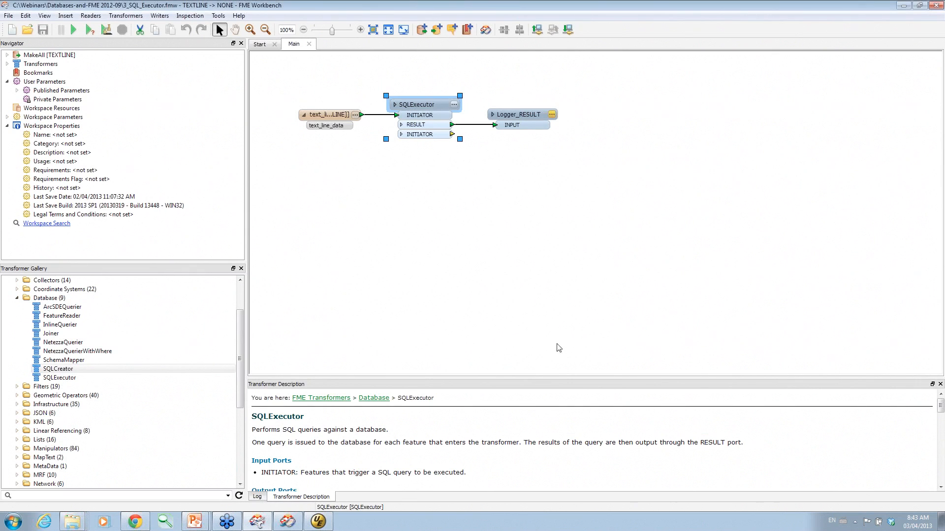
left_click(72, 31)
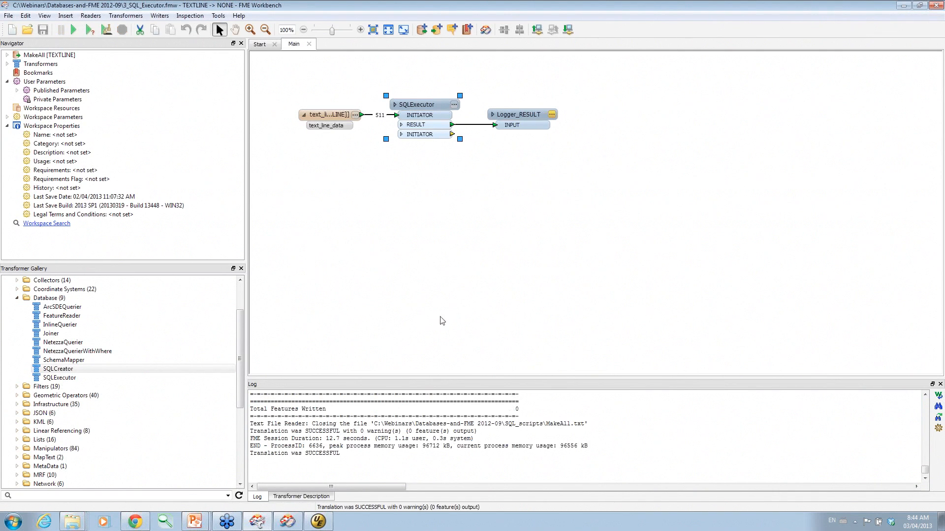
left_click(266, 520)
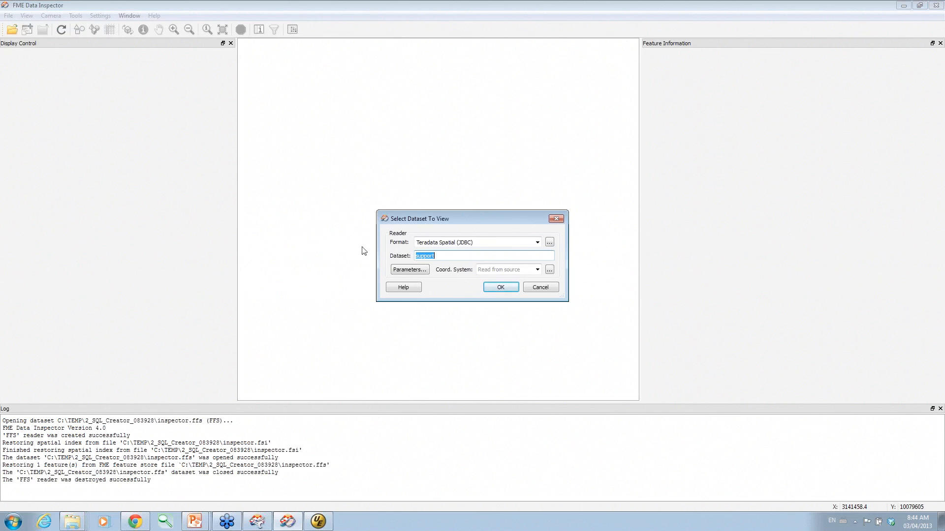
Choose the CUSTOMER_AOI table in the Teradata connection parameters and load its 181 points.
left_click(405, 266)
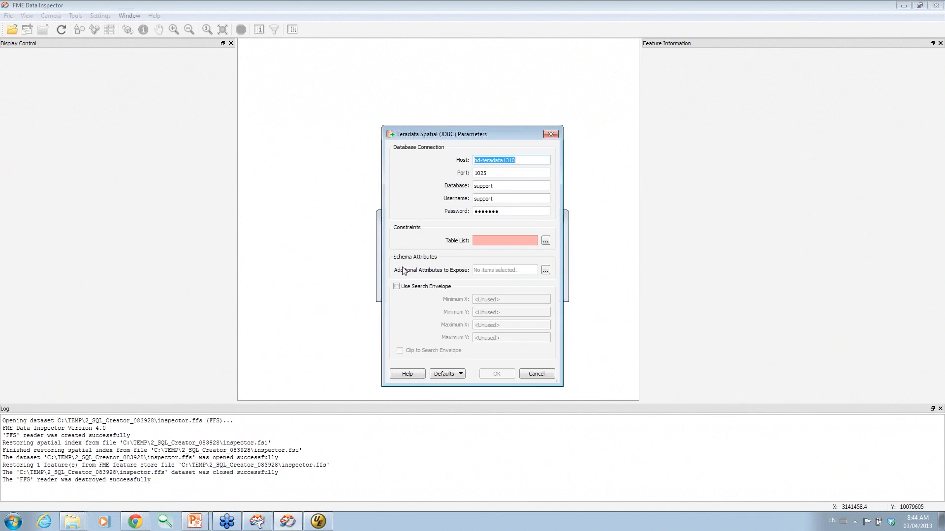
left_click(545, 240)
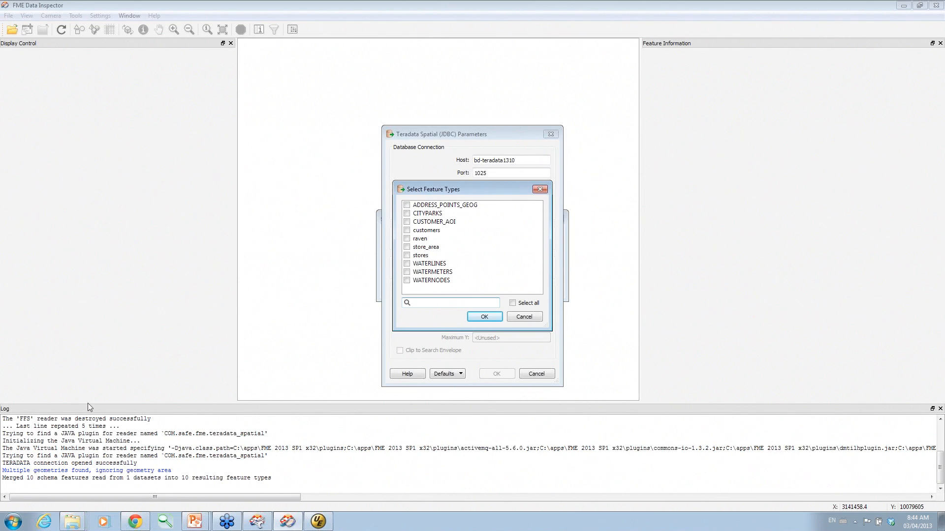
left_click(319, 522)
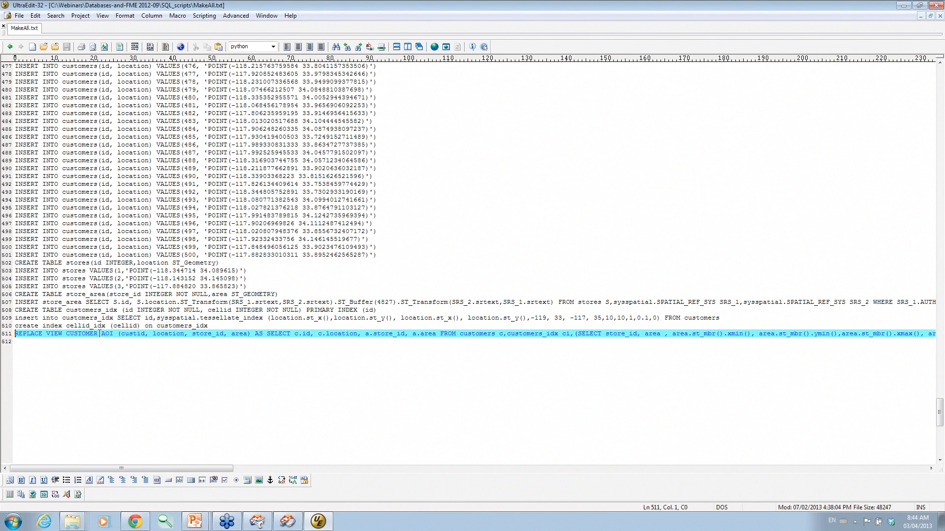
left_click(288, 521)
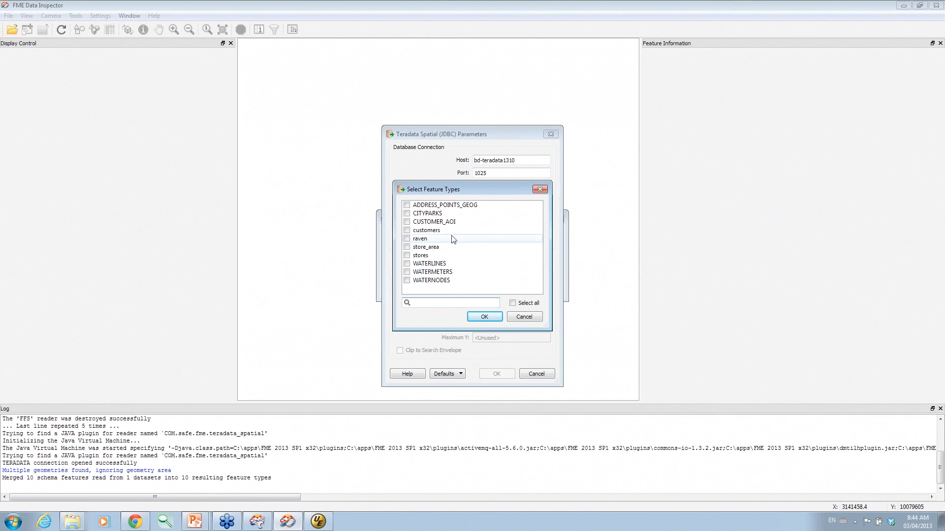
left_click(406, 222)
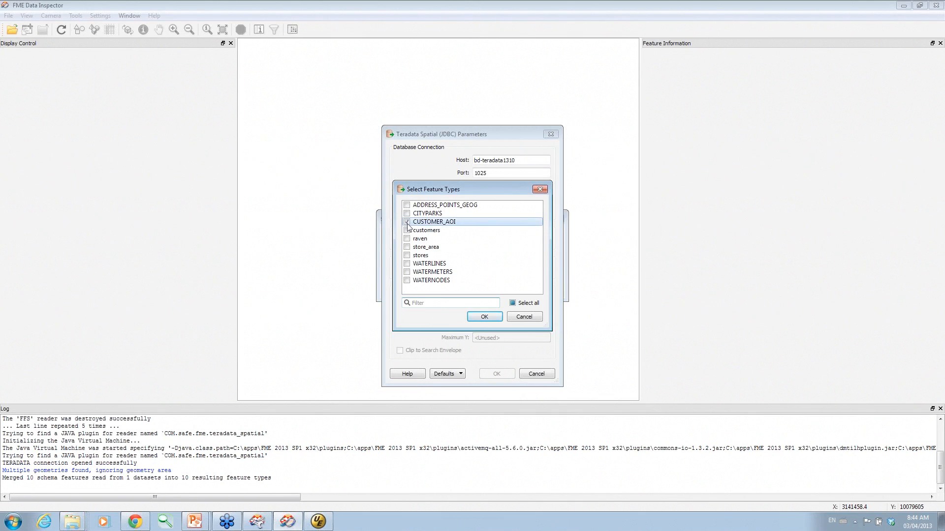
left_click(485, 317)
left_click(489, 373)
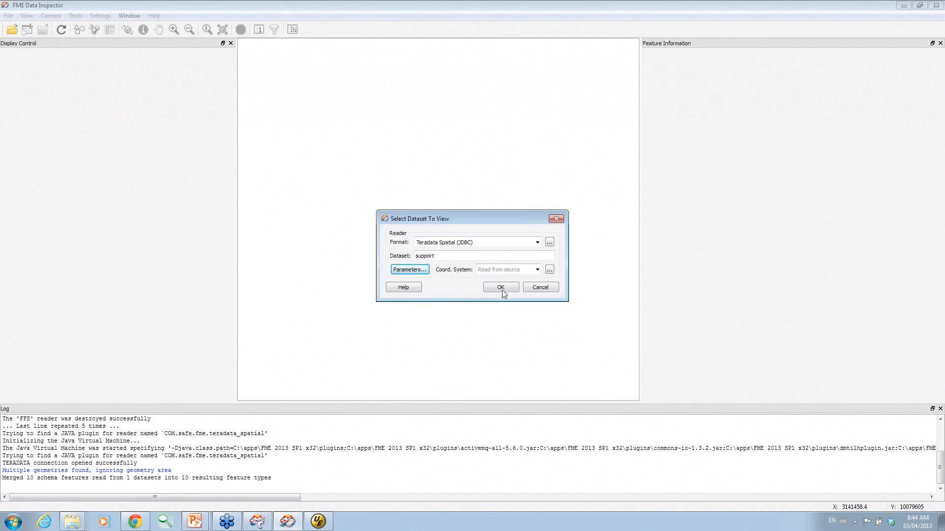
key("Return")
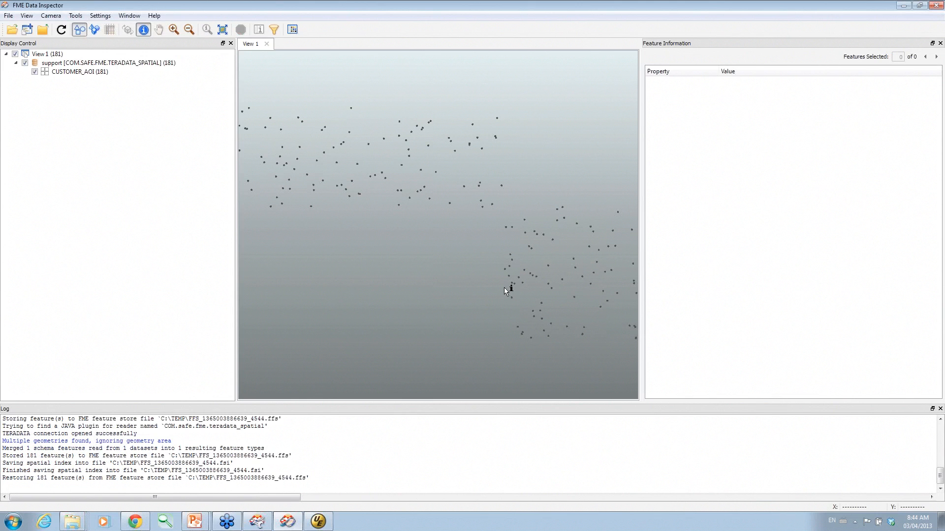
Query one CUSTOMER_AOI point's attributes, close the view, and return to FME Workbench.
left_click_drag(489, 126, 511, 107)
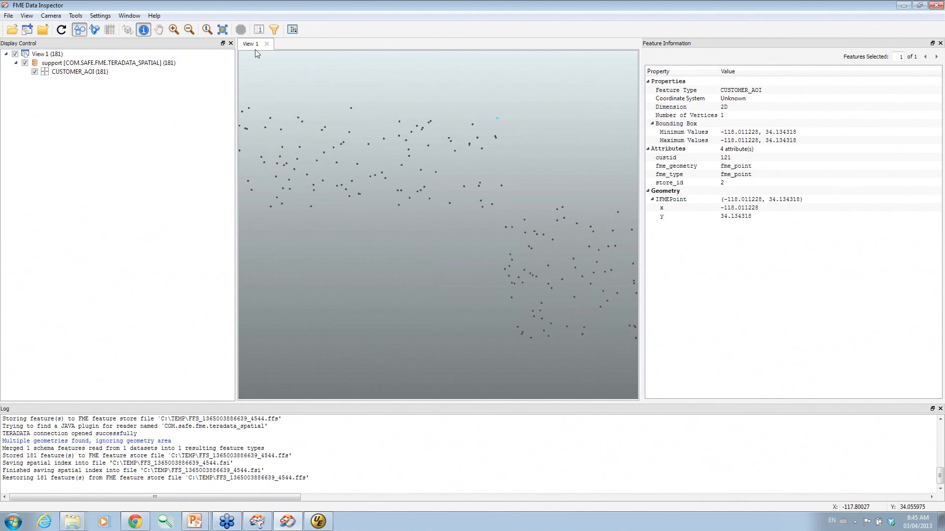
left_click(266, 43)
left_click(903, 5)
left_click(257, 523)
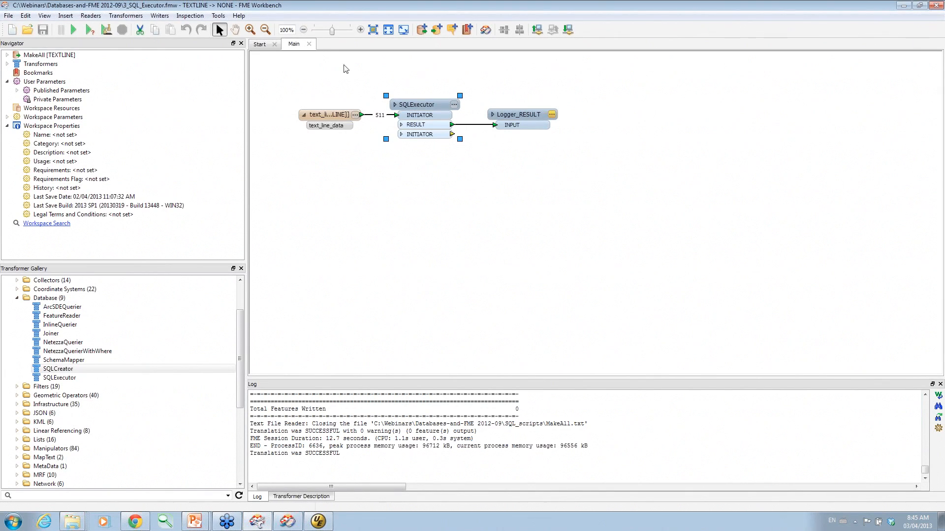
Close the 3_SQL_Executor workspace and open 4_FeatureReader.fmw from the folder above SQL_scripts.
left_click(309, 43)
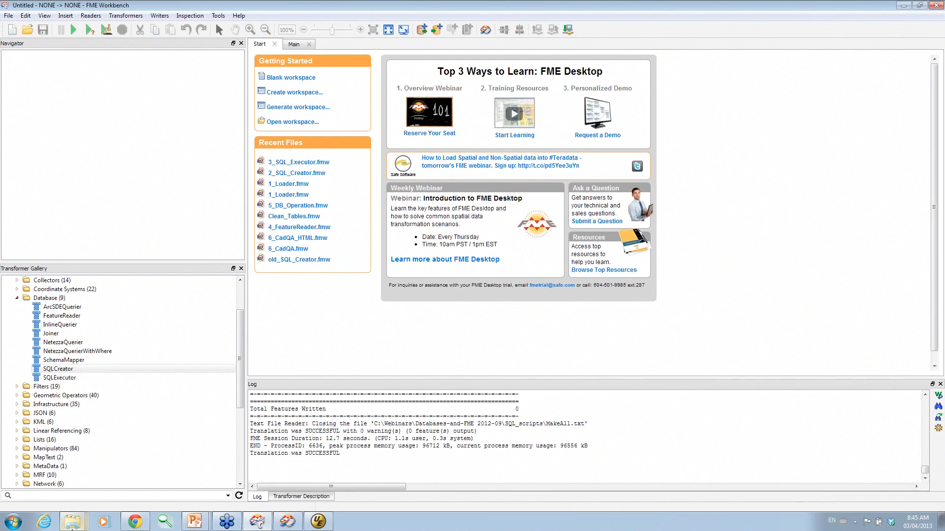
mouse_move(80, 520)
left_click(71, 450)
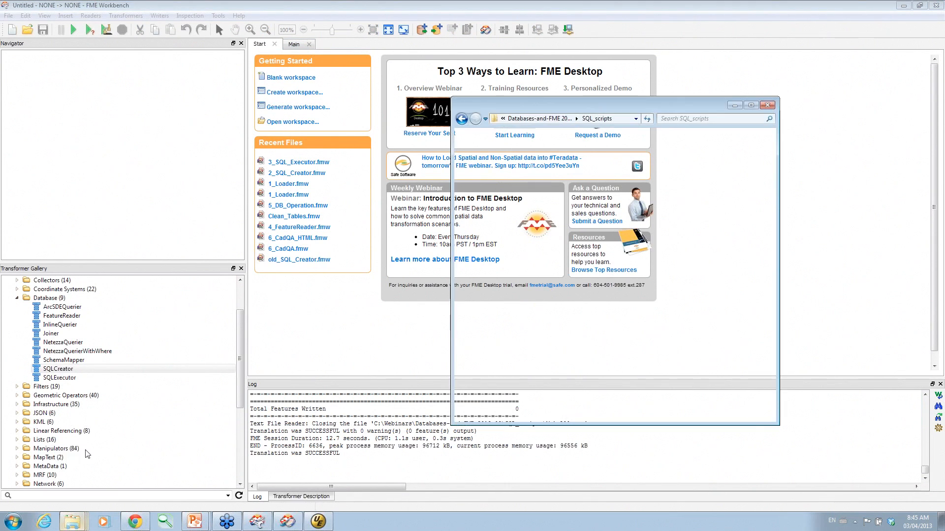
left_click(543, 120)
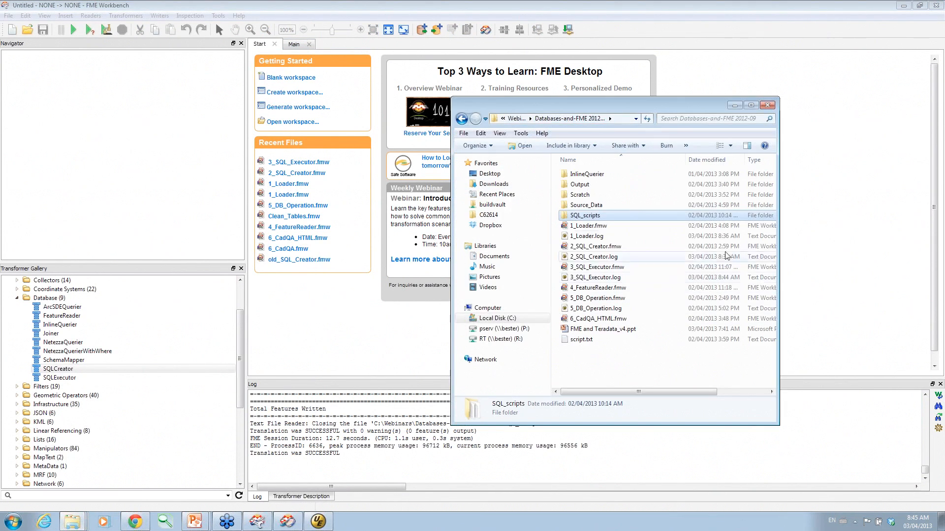
double_click(605, 289)
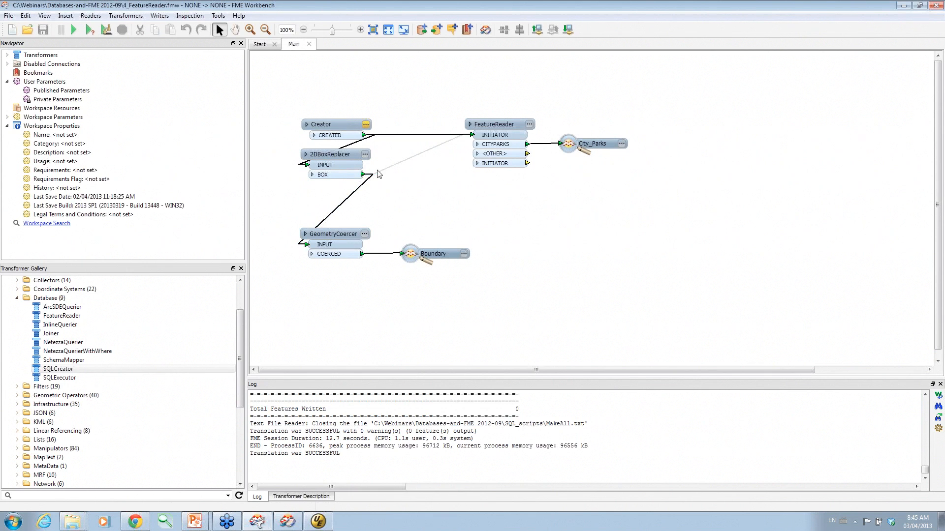
Replace the Creator-to-FeatureReader link with an inspector on Creator's CREATED output.
left_click(409, 135)
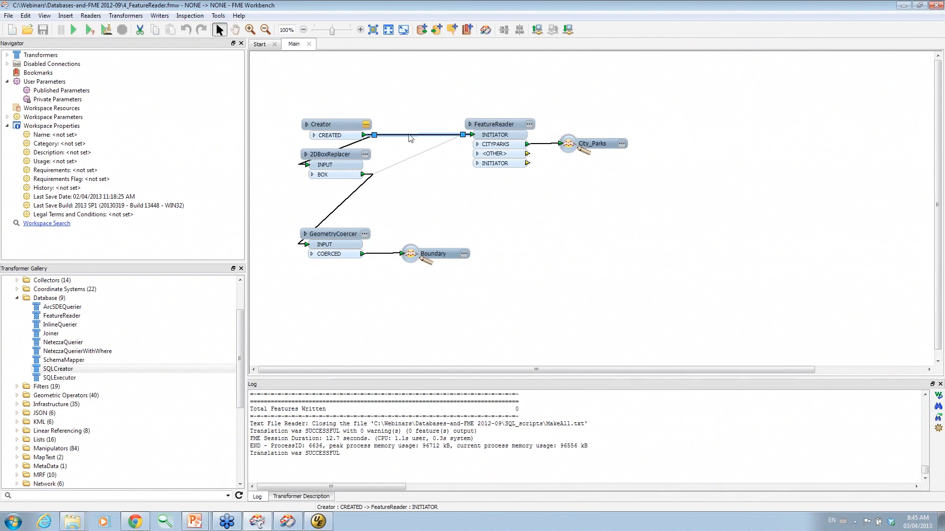
key("Delete")
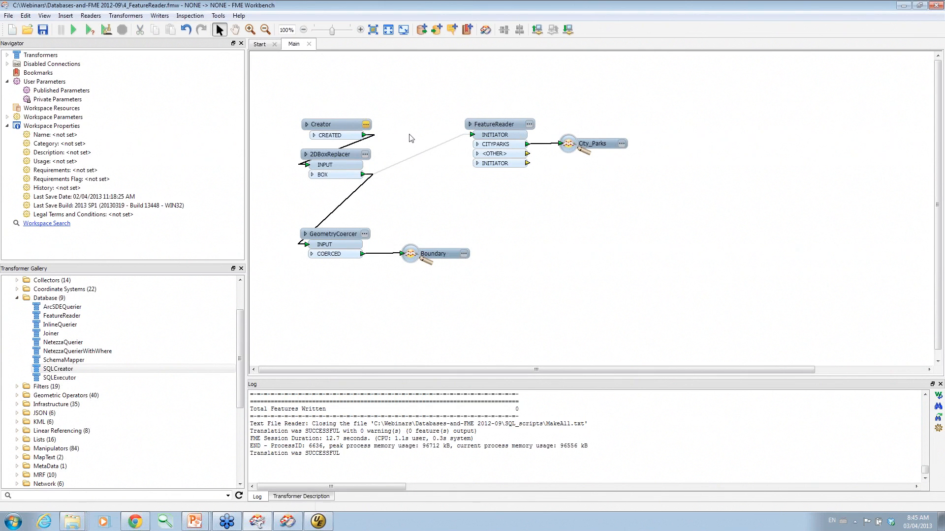
right_click(365, 137)
left_click(402, 143)
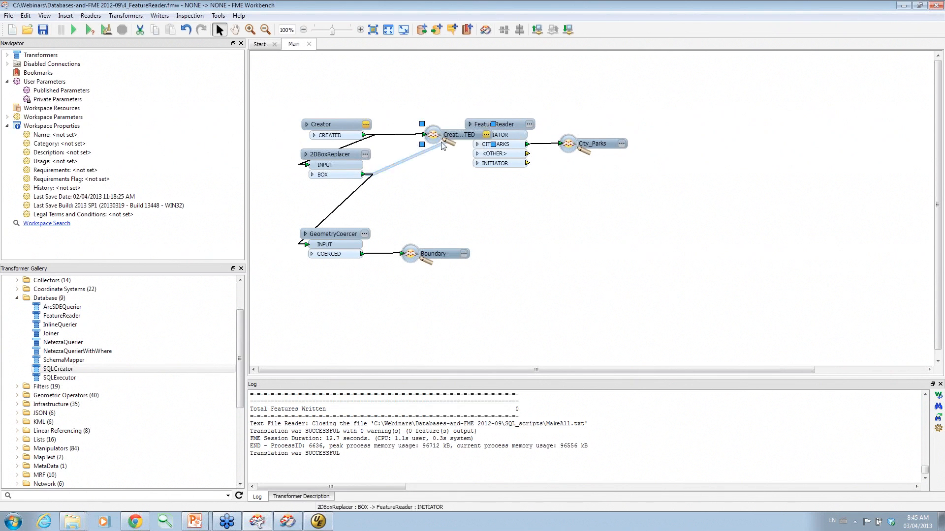
left_click_drag(455, 134, 455, 87)
Re-enable the 2DBoxReplacer BOX connection into FeatureReader's INITIATOR port.
right_click(409, 158)
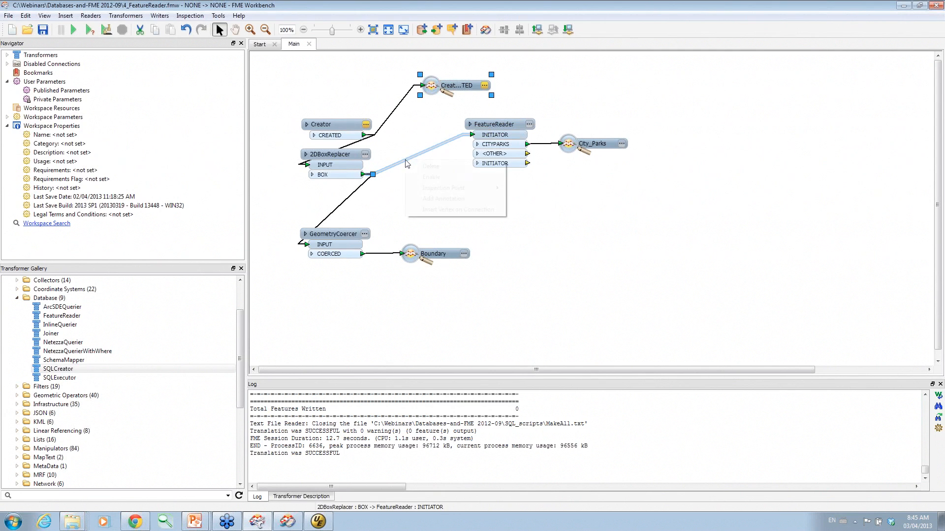
left_click(426, 175)
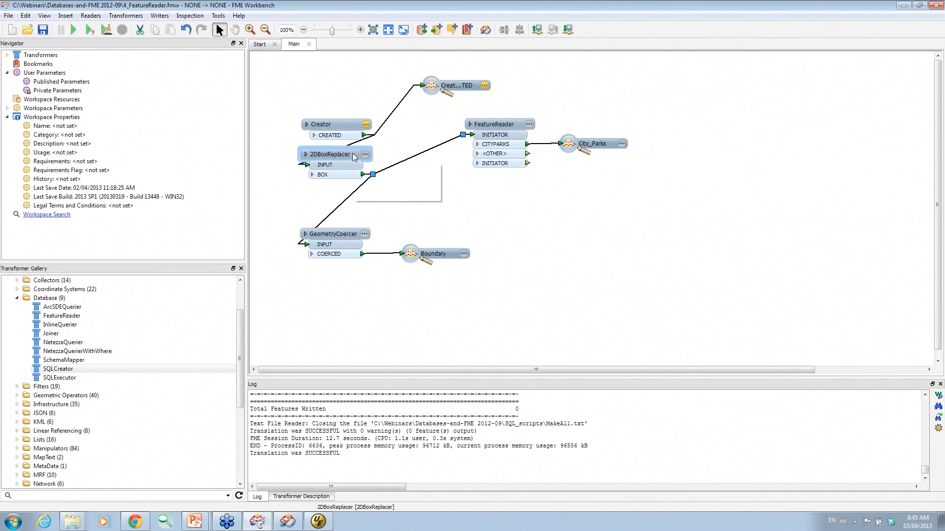
mouse_move(354, 156)
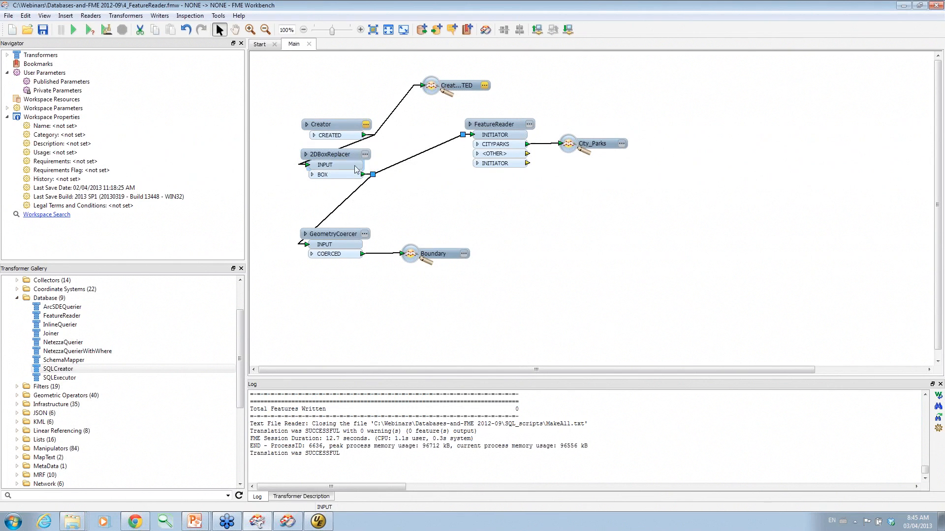
Set FeatureReader to read Teradata CITYPARKS within the initiator's bounding box, then run the workspace.
left_click(529, 124)
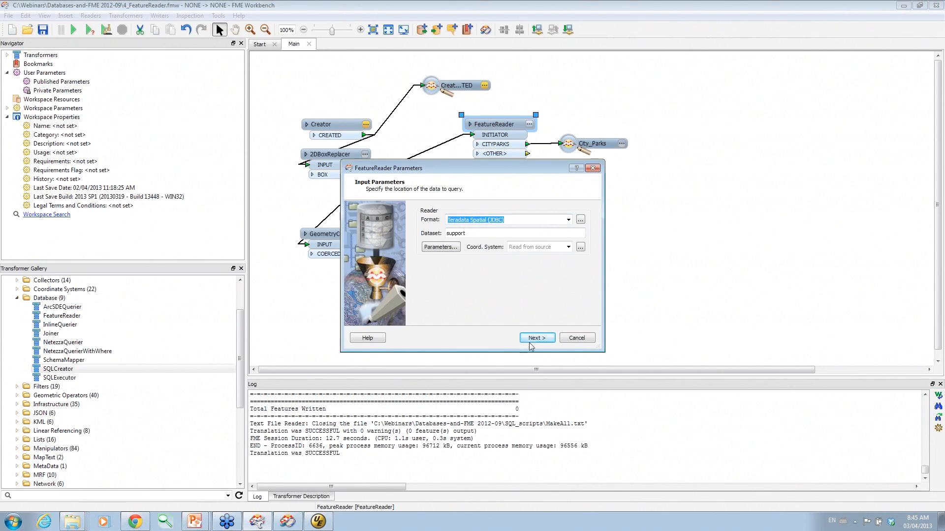
left_click(445, 250)
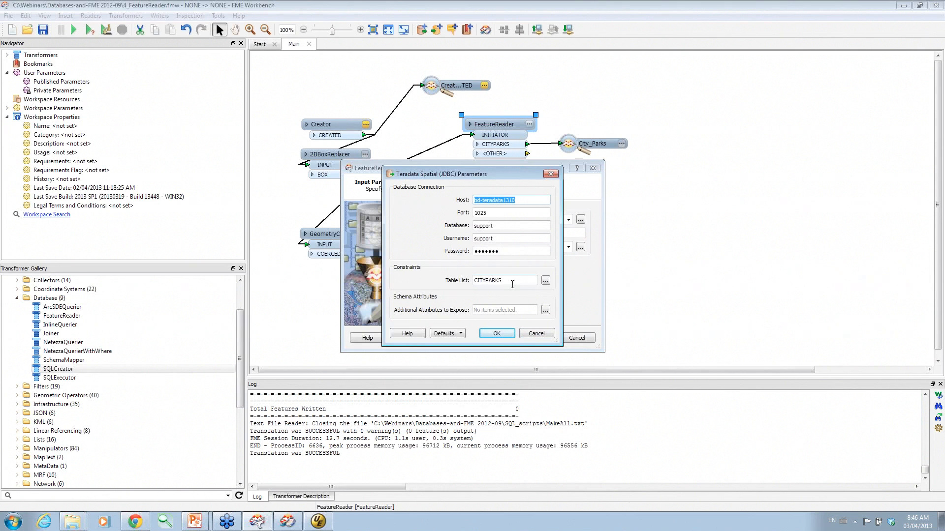
left_click(497, 333)
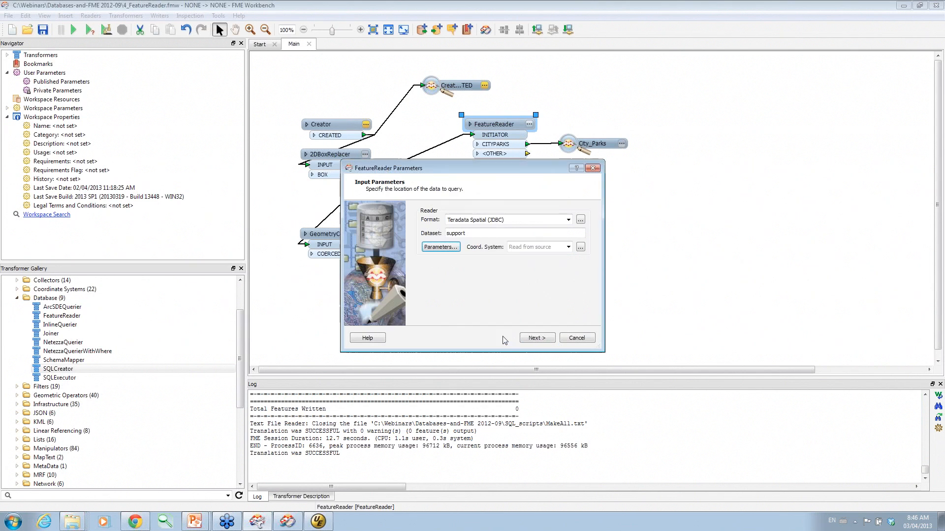
left_click(535, 338)
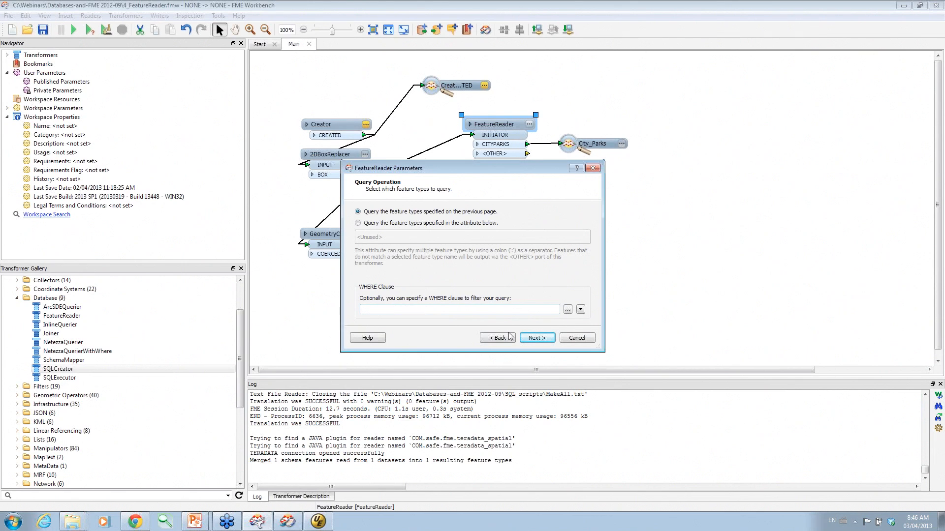
left_click(537, 338)
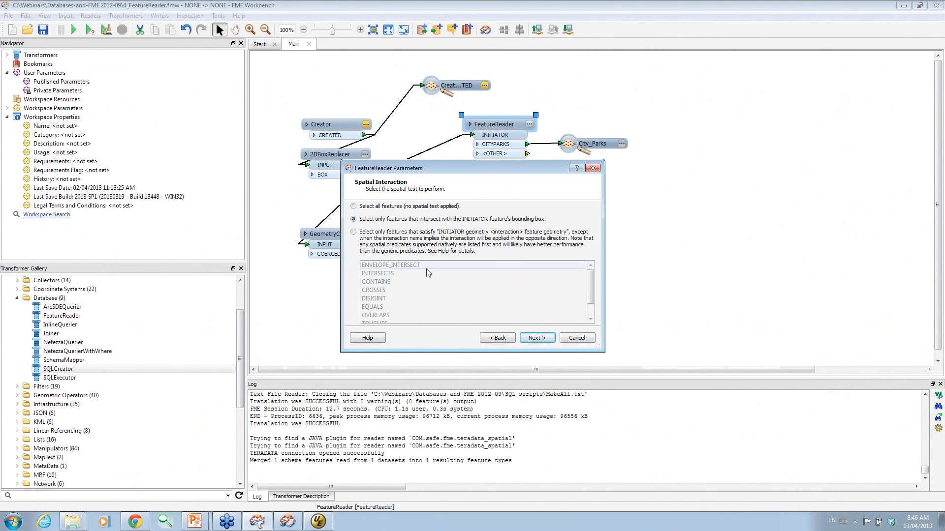
left_click(546, 339)
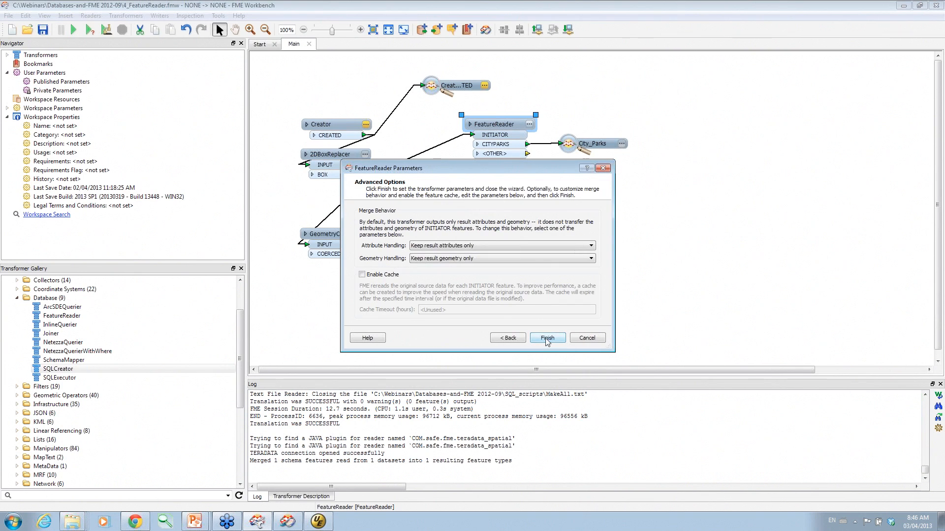
left_click(555, 337)
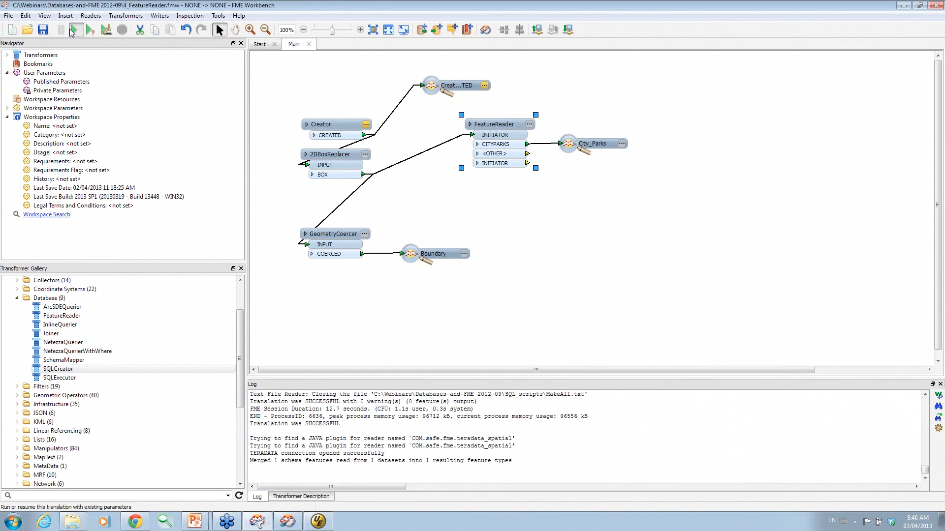
key("F5")
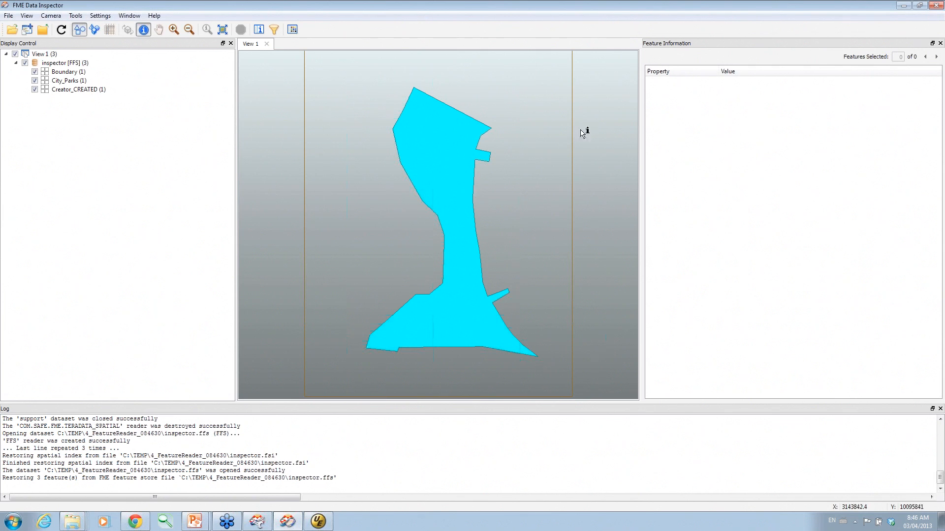
Inspect the Big Walnut Creek park polygon's attributes in Data Inspector, then return to Workbench.
left_click(457, 141)
left_click(472, 185)
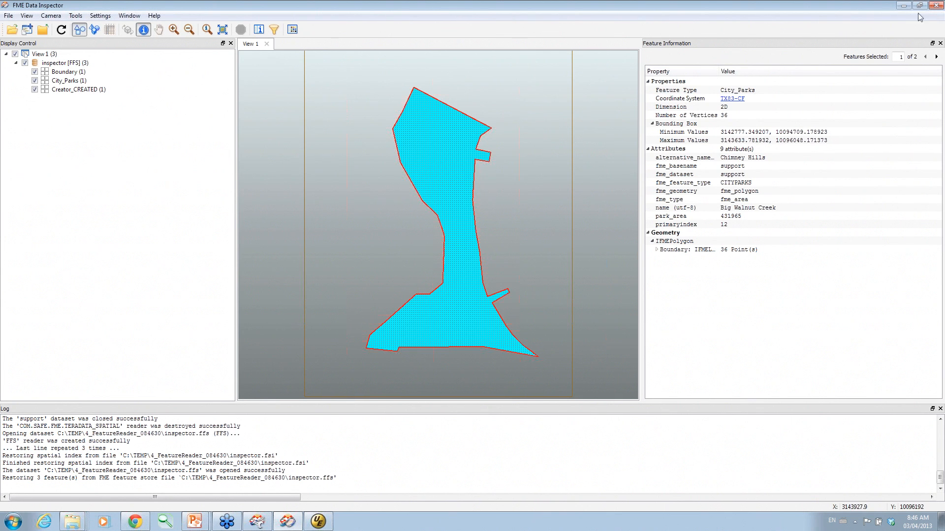
key("alt+Tab")
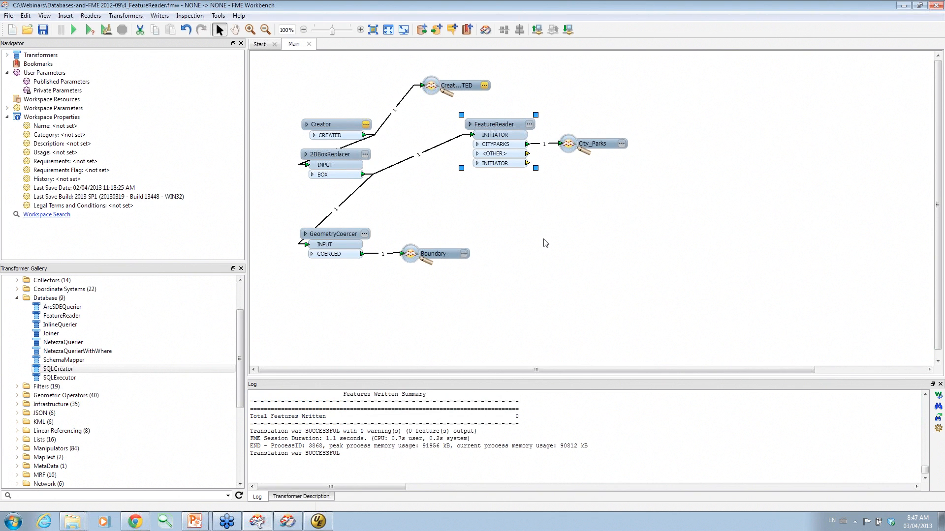
Close the 4_FeatureReader.fmw workspace without saving its changes.
left_click(309, 44)
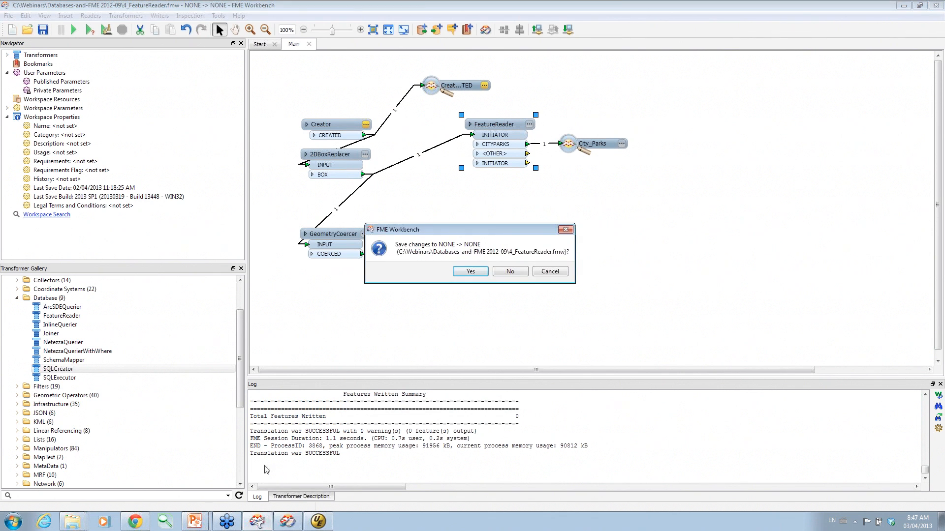
left_click(510, 273)
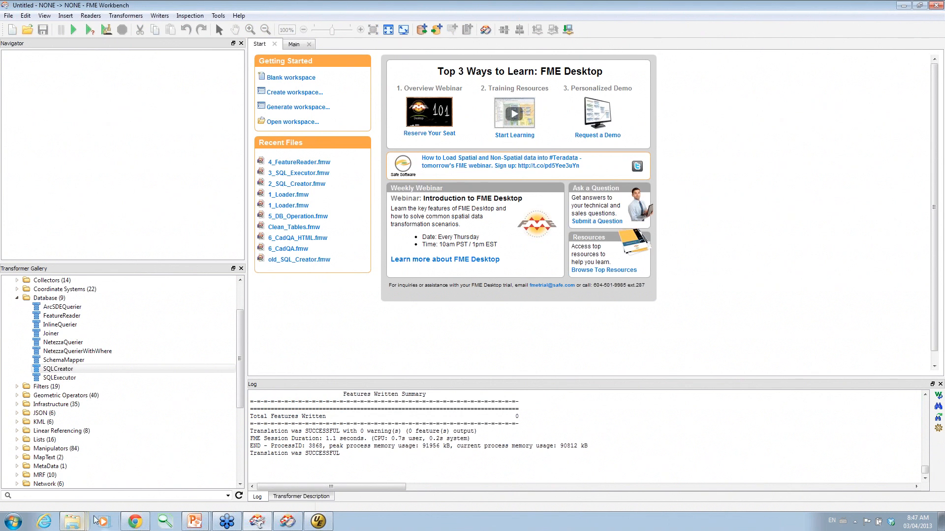
left_click(188, 520)
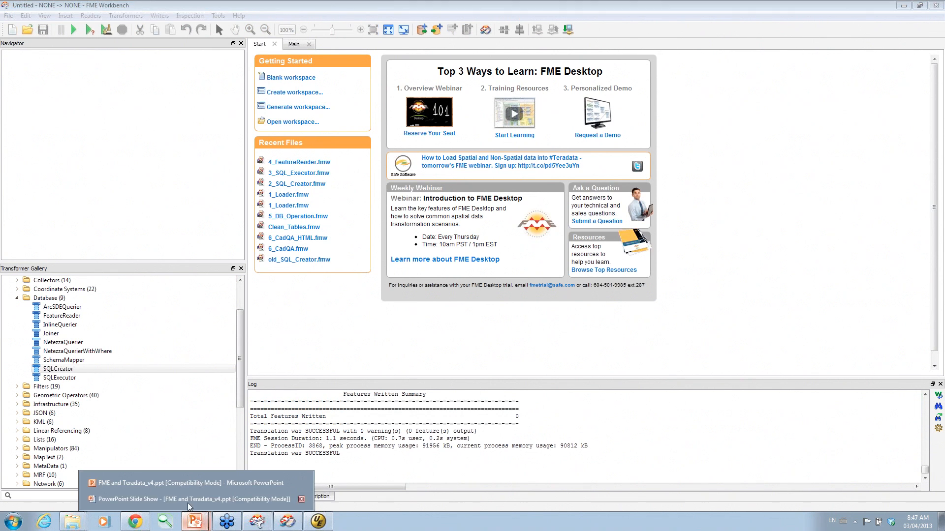
Present the Teradata deck up to the Practical Examples slide, then minimize PowerPoint.
left_click(190, 486)
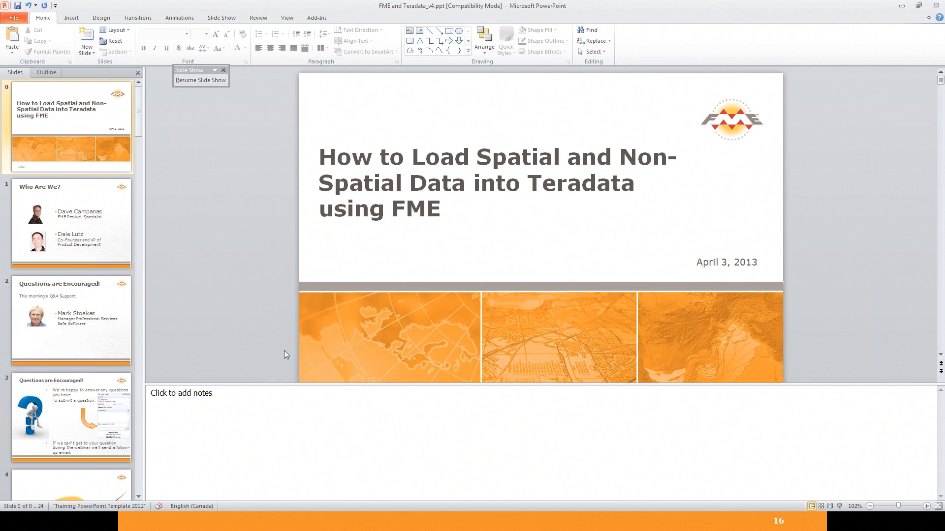
key("F5")
key("Right")
key("Right")
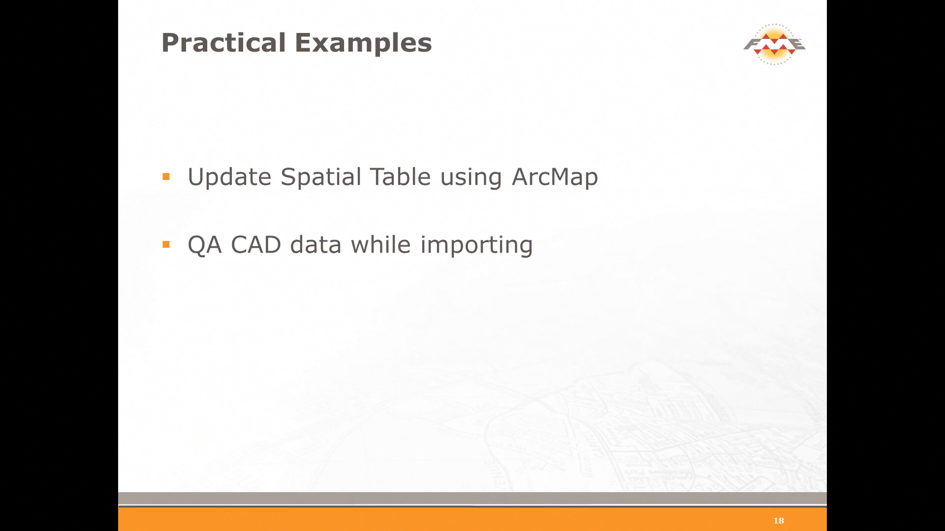
key("Escape")
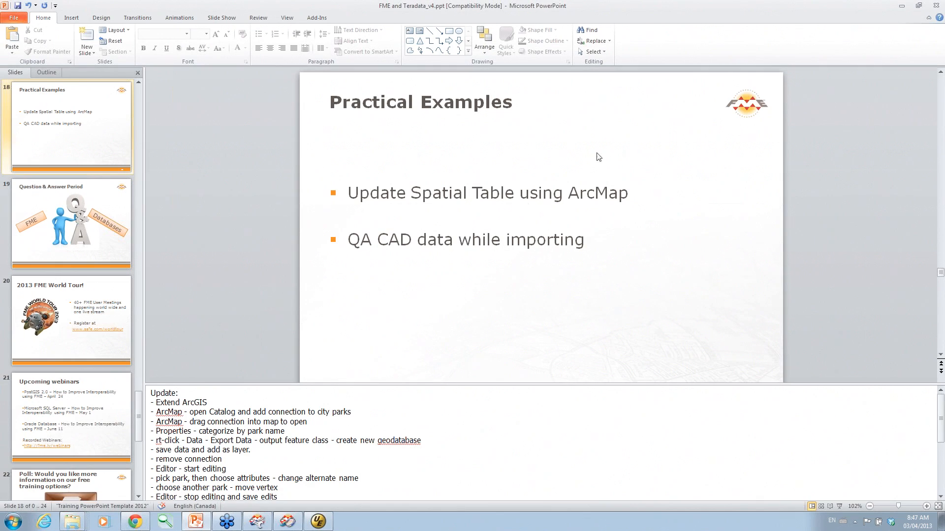
left_click(903, 6)
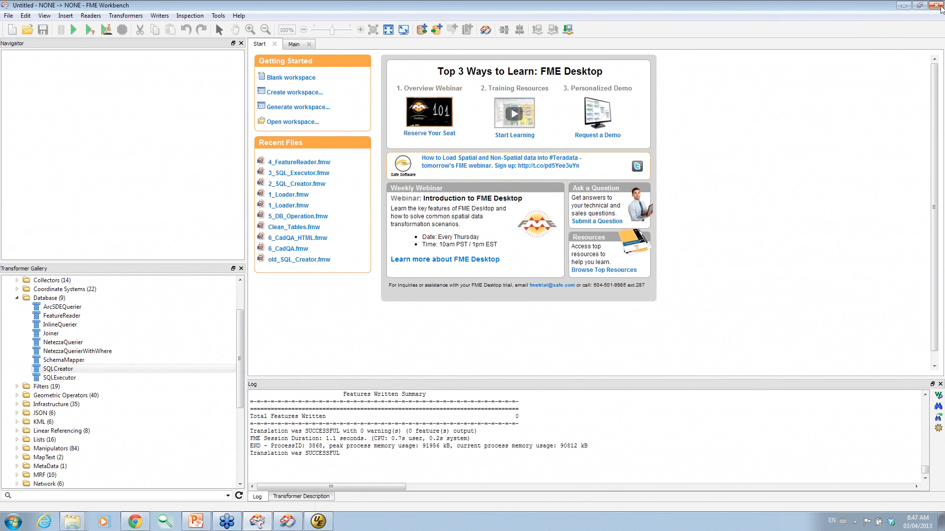
Close both FME Workbench and FME Data Inspector.
left_click(940, 6)
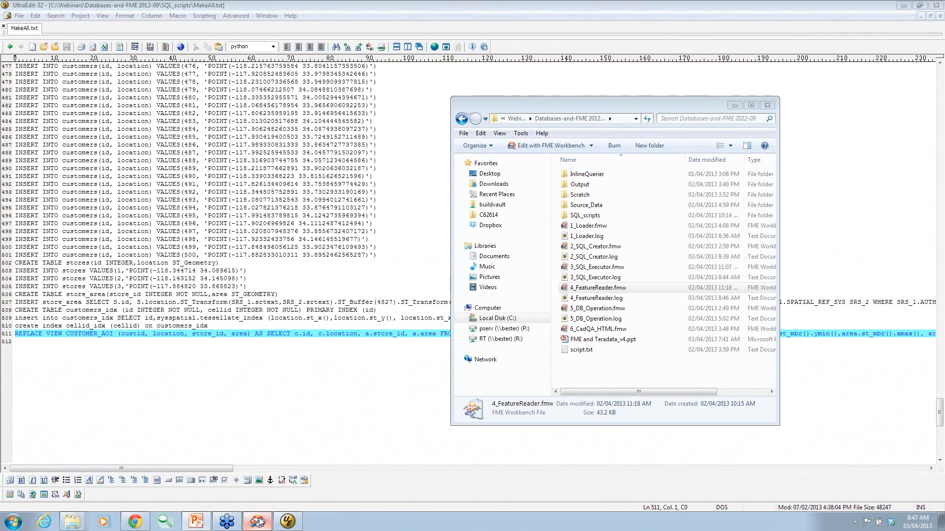
left_click(257, 522)
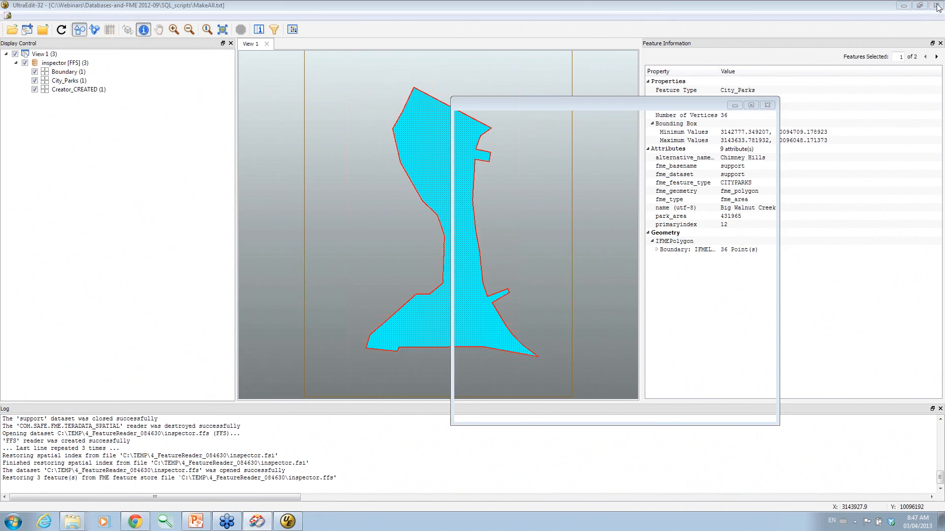
left_click(937, 6)
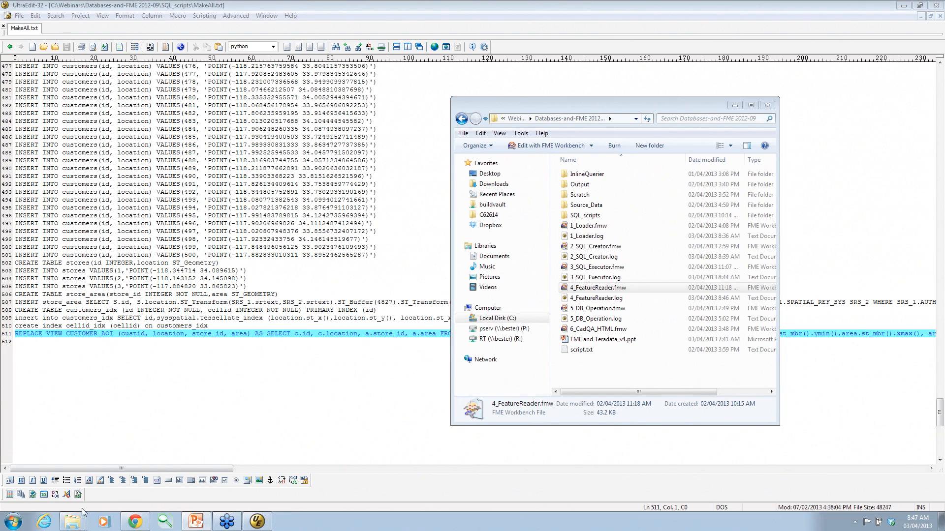
Extend FME Extension for ArcGIS in FME Integration Console, then launch ArcMap.
left_click(7, 526)
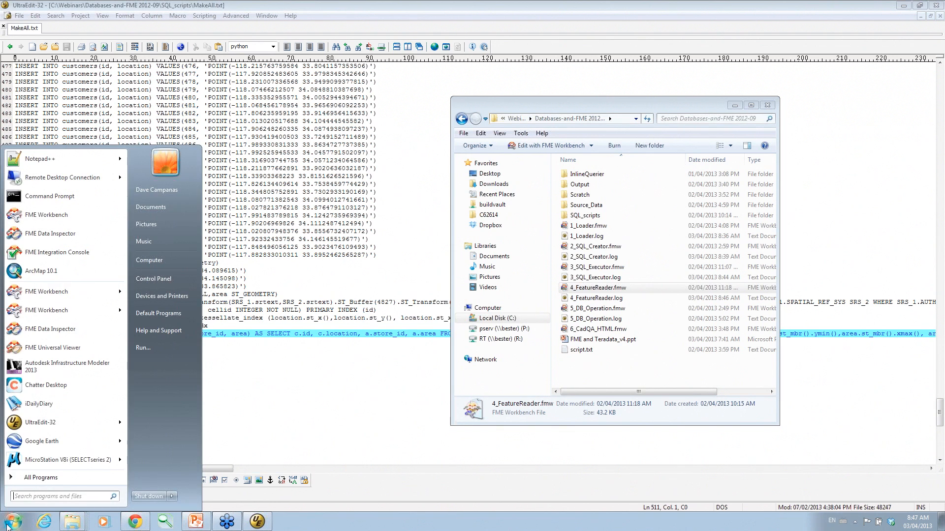
left_click(63, 253)
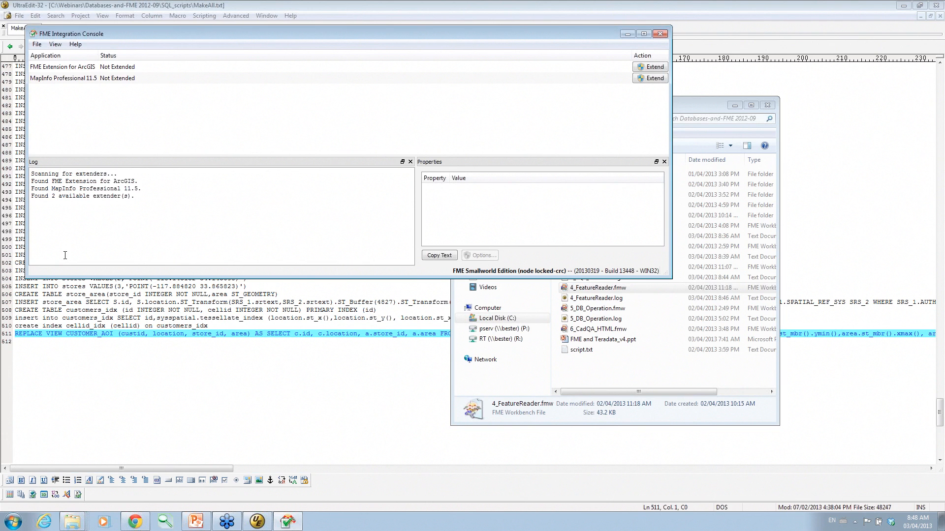
left_click(79, 68)
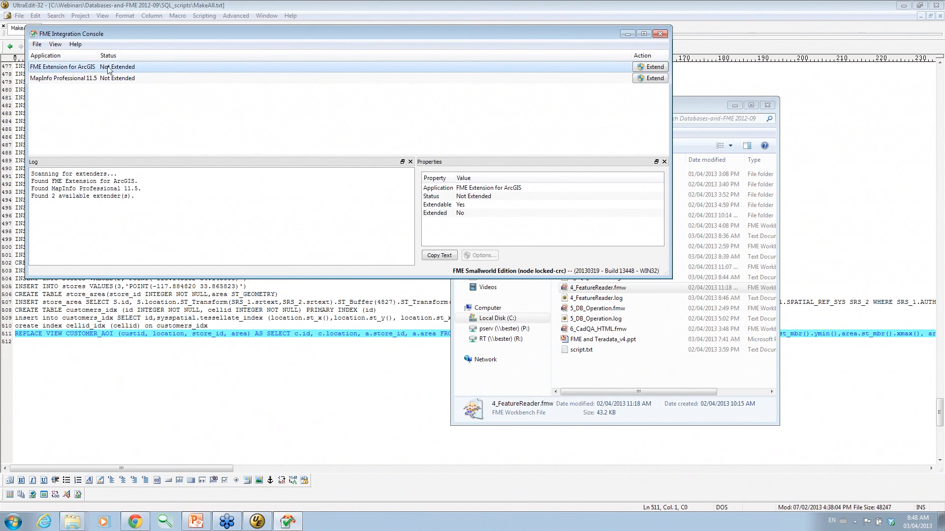
left_click(655, 68)
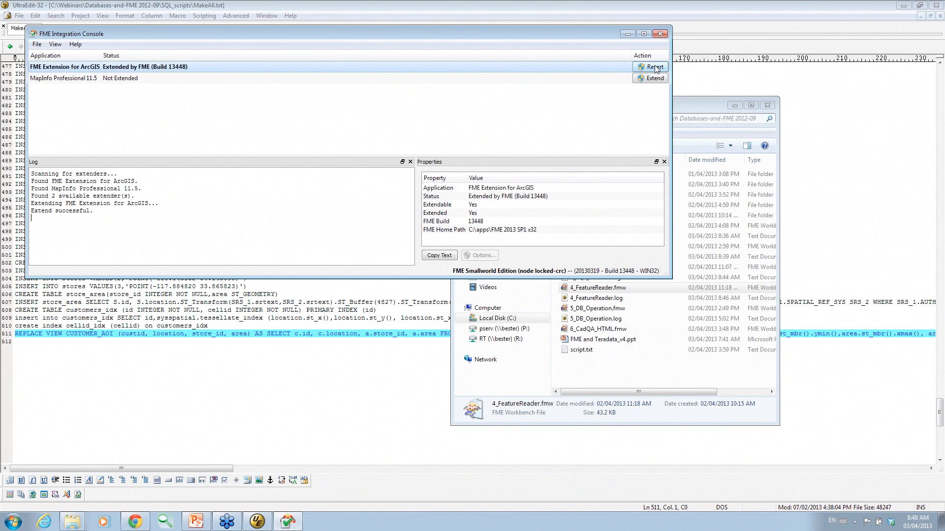
left_click(660, 34)
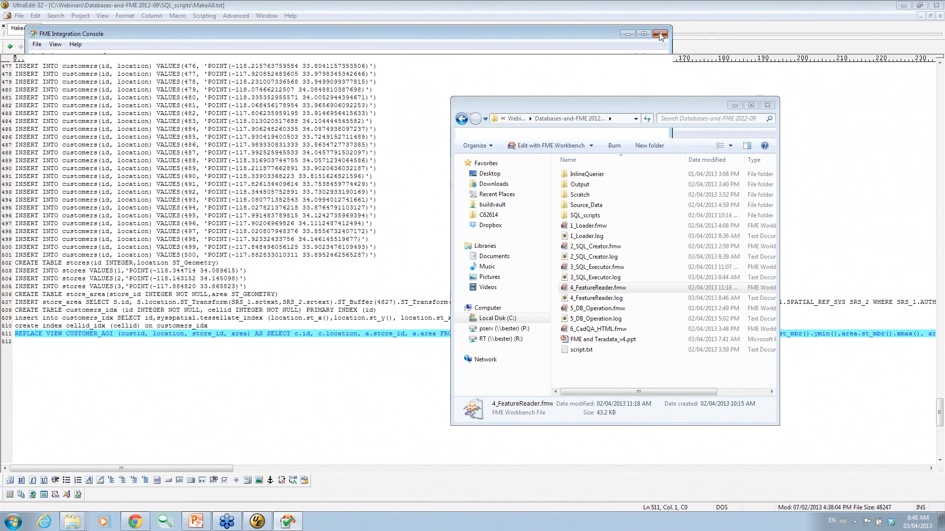
left_click(13, 521)
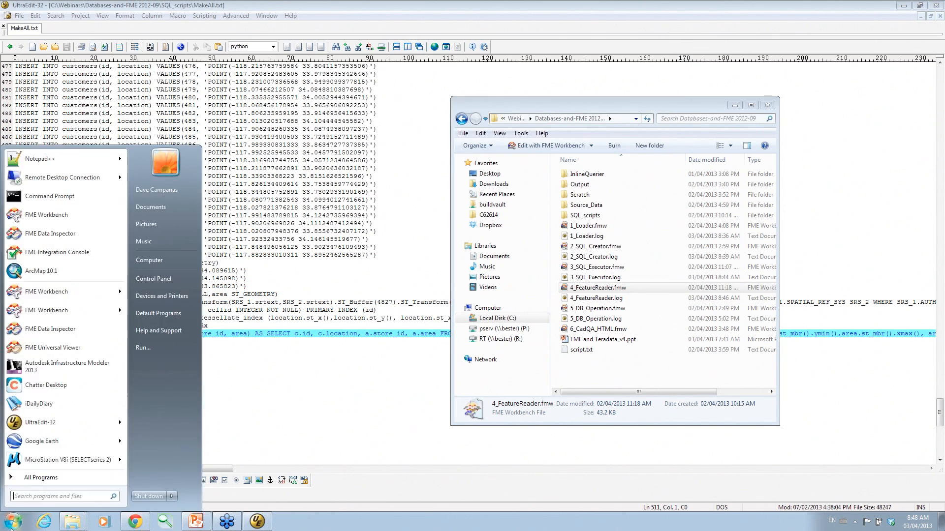
left_click(55, 274)
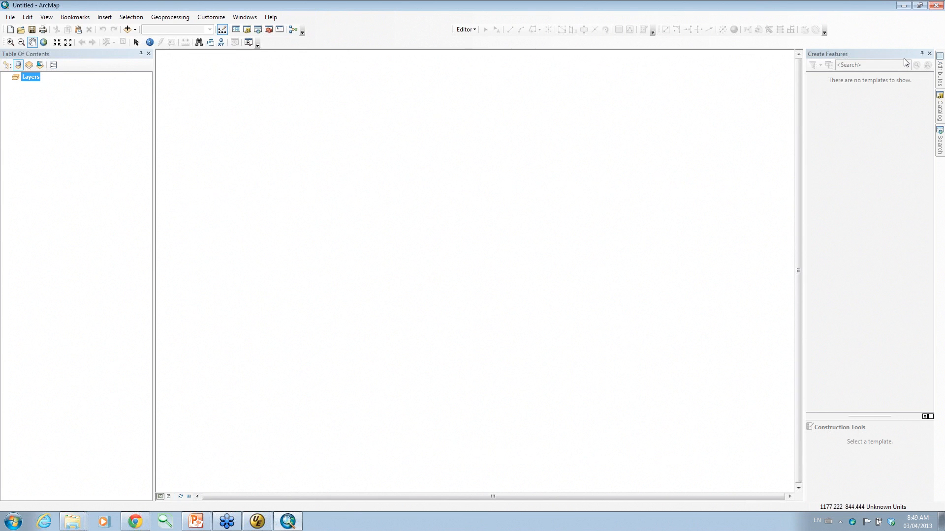
Delete the old Teradata Connection (1) from FME Connections in ArcMap's Catalog.
left_click(939, 234)
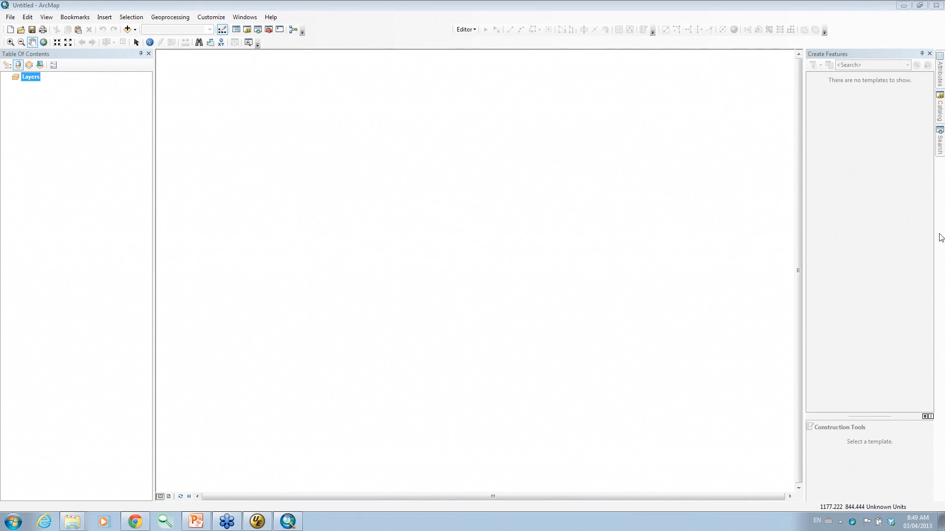
left_click(940, 110)
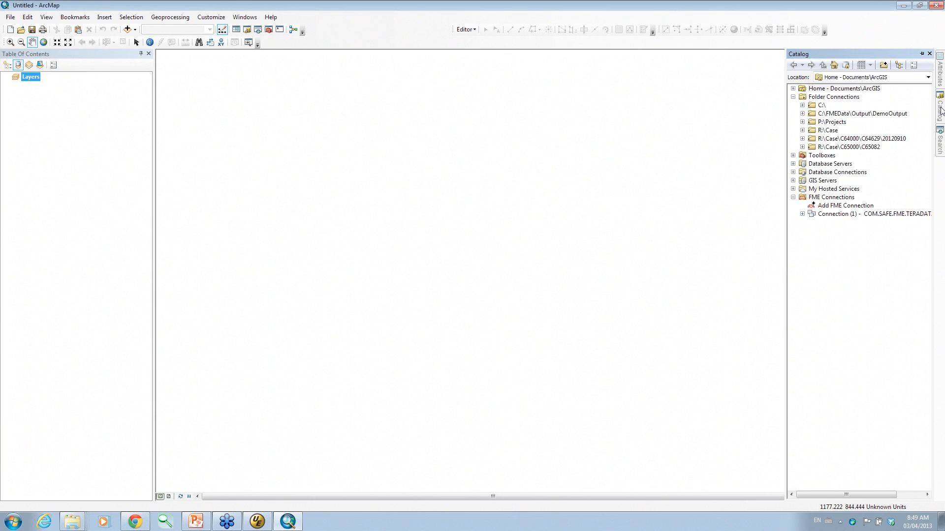
right_click(825, 213)
left_click(850, 230)
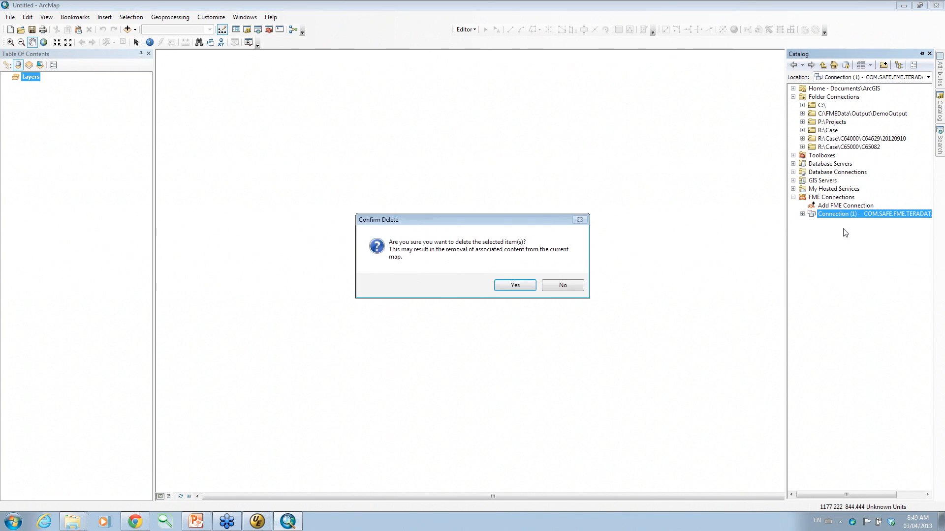
left_click(512, 285)
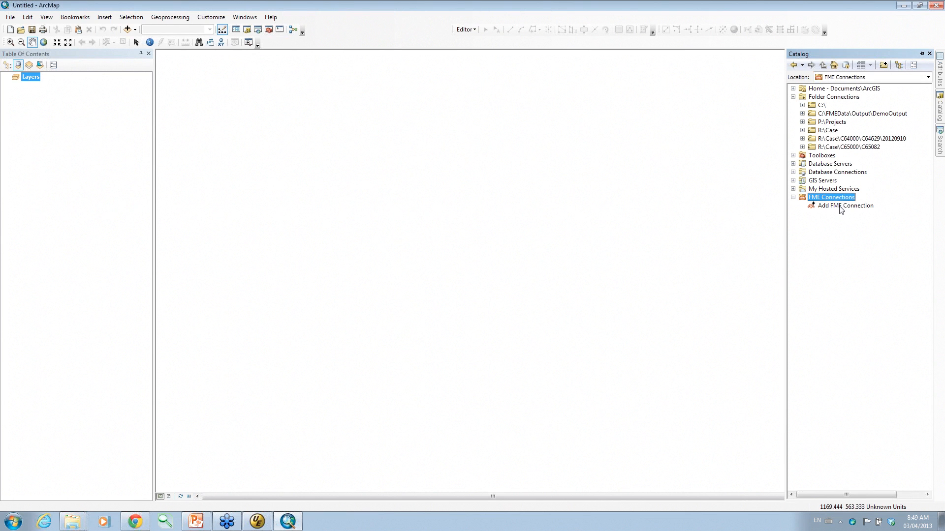
Add an FME connection in Teradata Spatial (JDBC) format, limited to the CITYPARKS table.
double_click(841, 210)
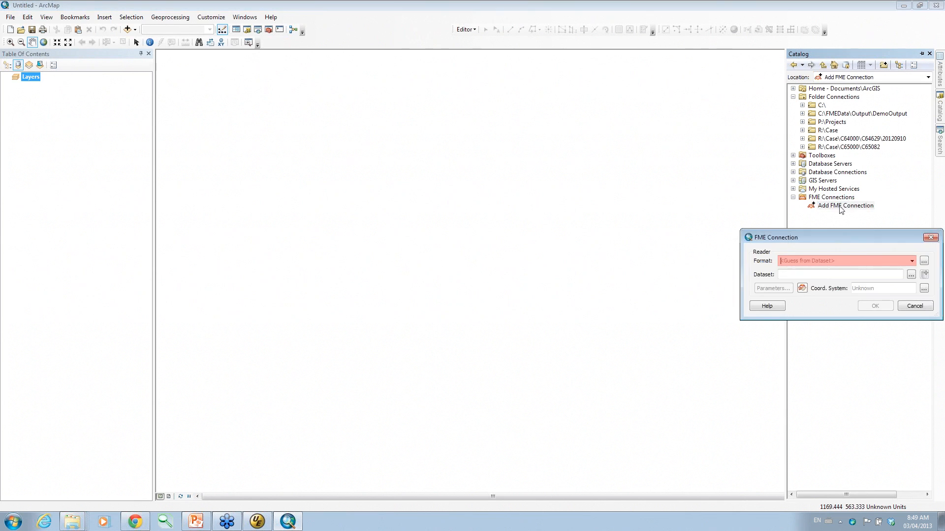
left_click_drag(833, 232, 609, 150)
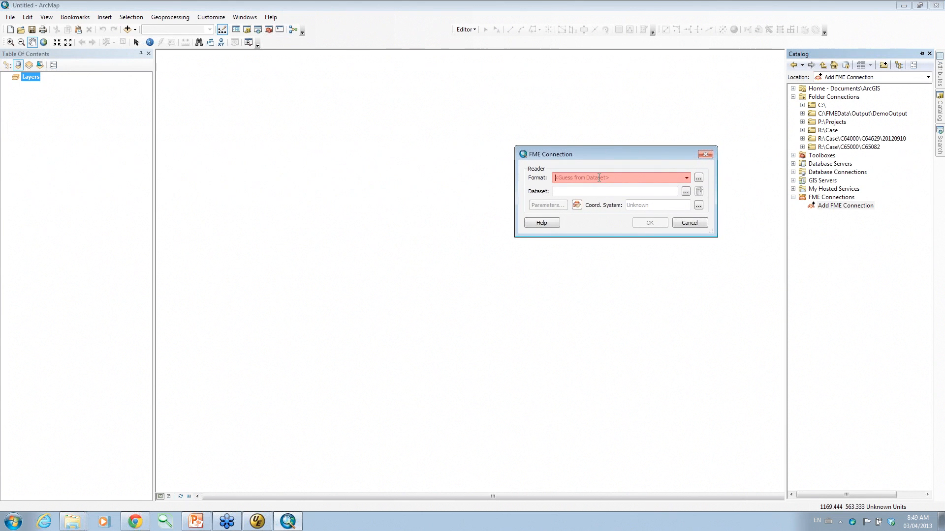
left_click(598, 178)
type("terad")
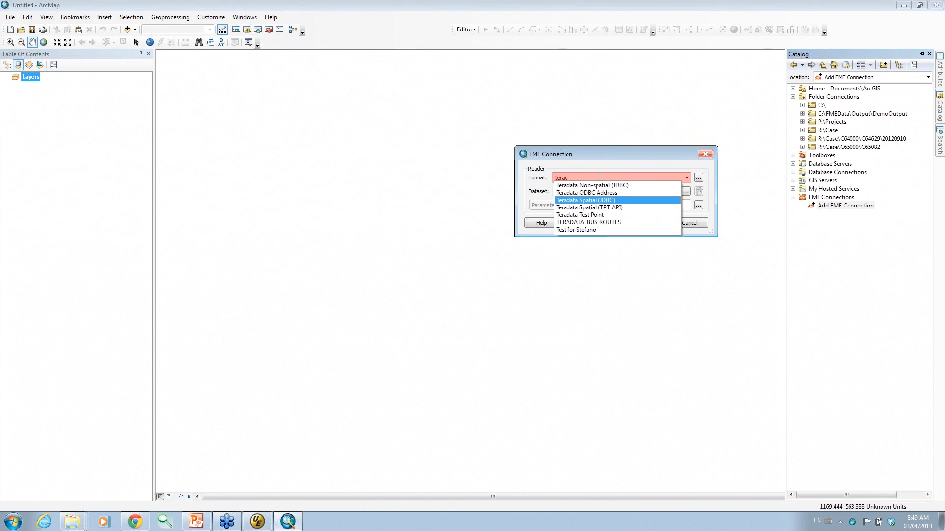
left_click(596, 200)
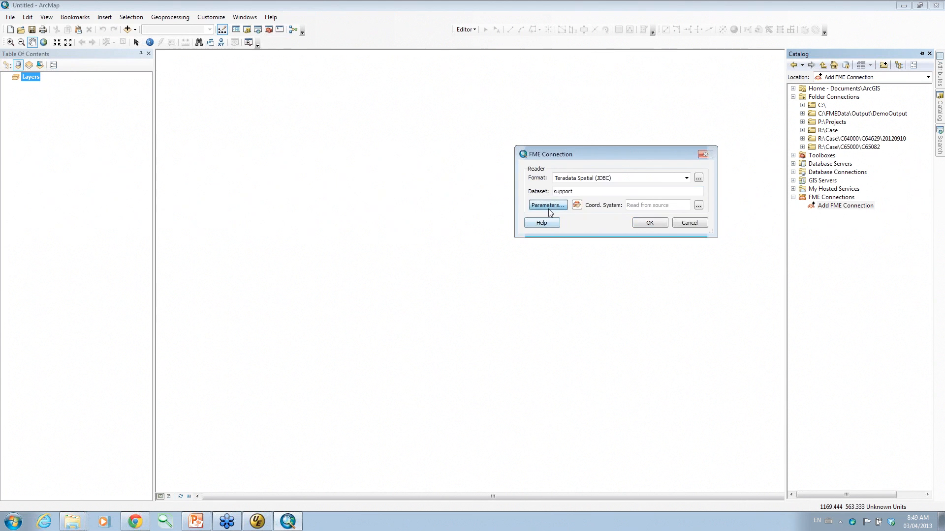
left_click(549, 207)
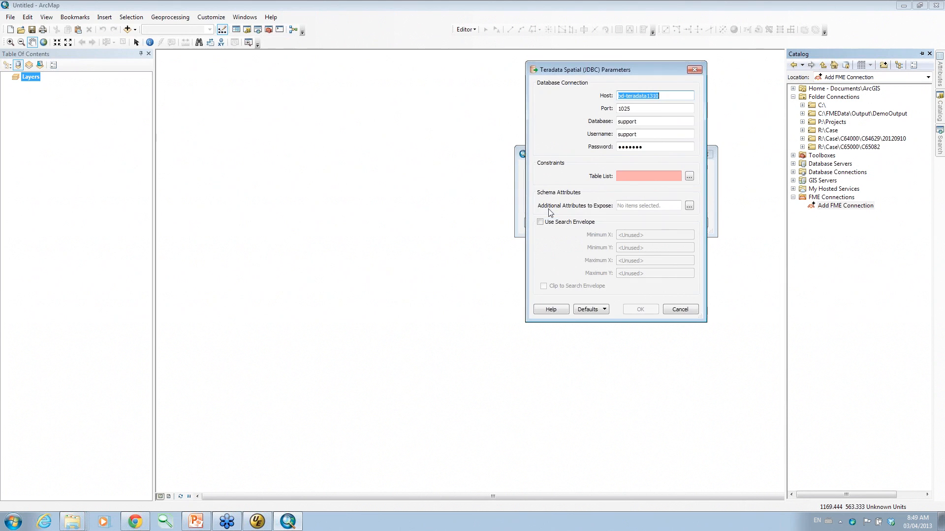
left_click(690, 177)
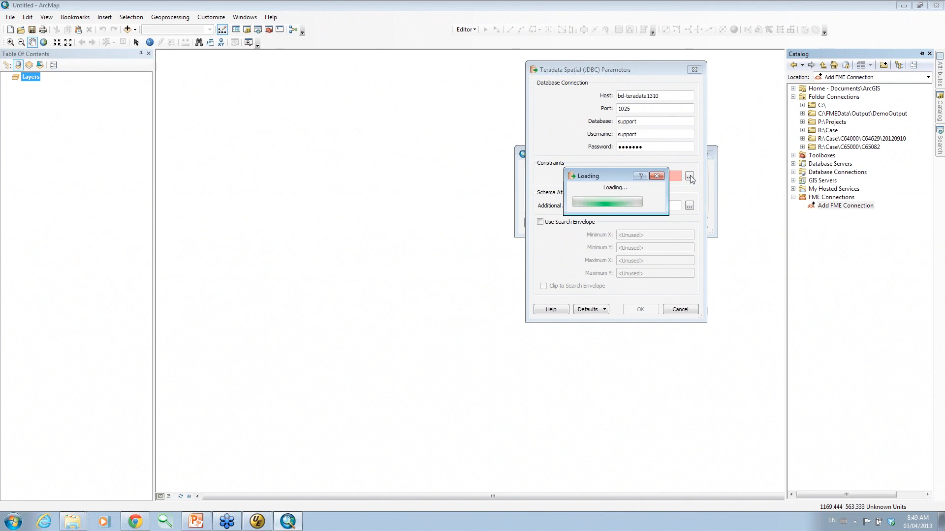
left_click(551, 149)
left_click(635, 256)
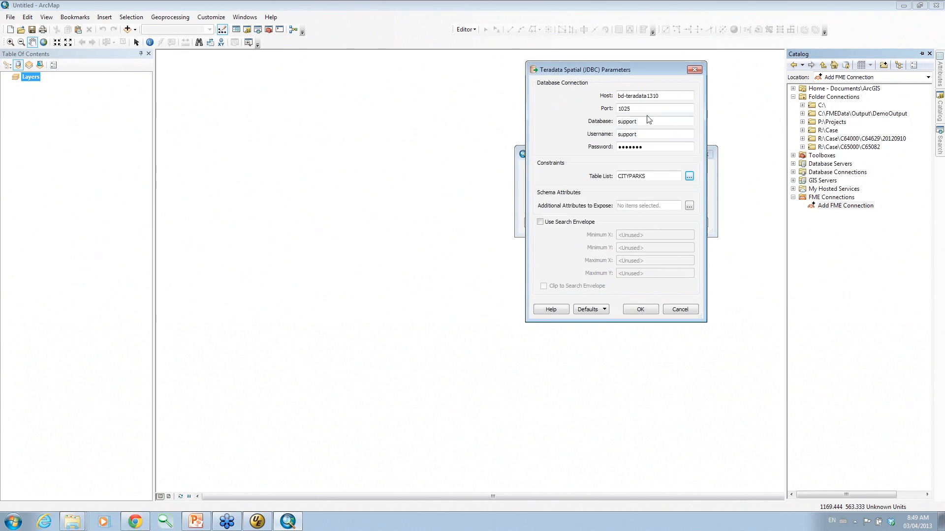
left_click(639, 309)
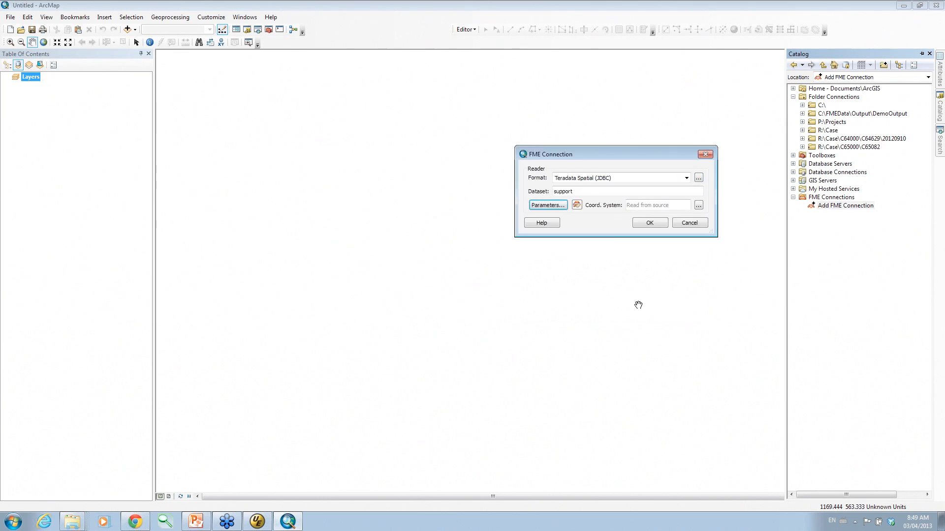
left_click(657, 223)
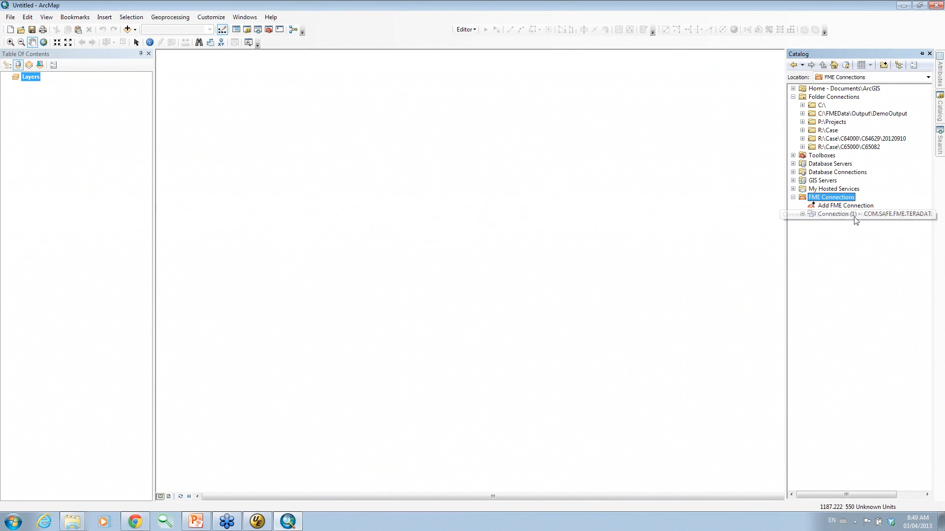
left_click_drag(854, 218, 570, 221)
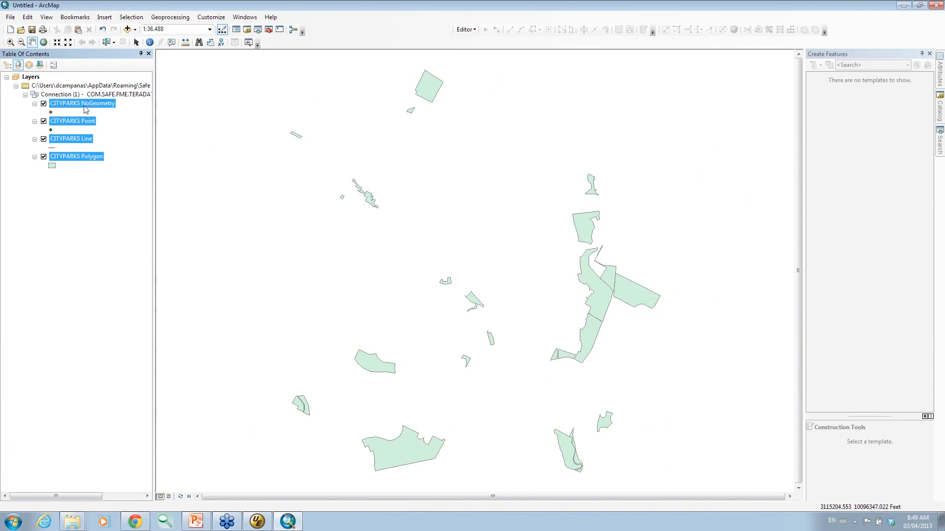
left_click(113, 119)
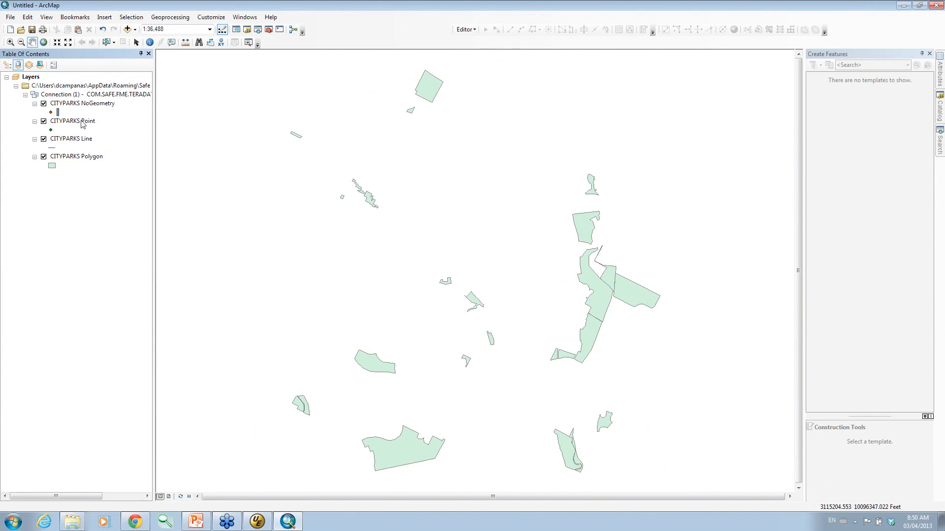
Remove the CITYPARKS NoGeometry, Point and Line layers from the map.
right_click(82, 106)
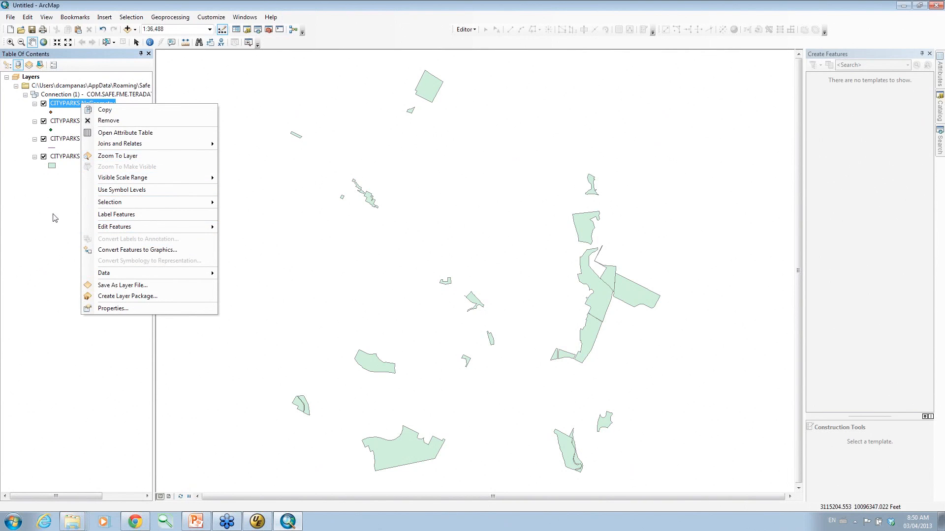
left_click(84, 119)
right_click(81, 104)
left_click(91, 120)
right_click(85, 105)
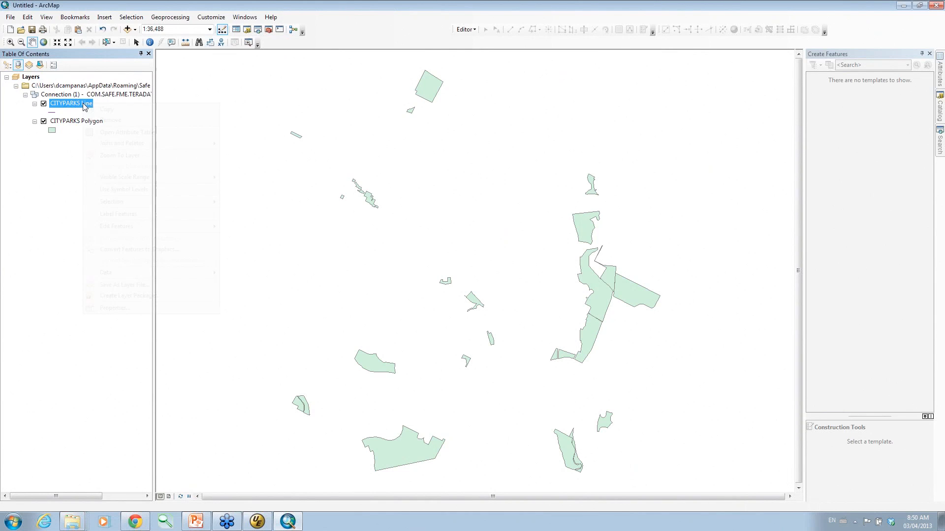
left_click(93, 120)
Try to start editing CITYPARKS Polygon and dismiss the cannot-edit error.
left_click(80, 106)
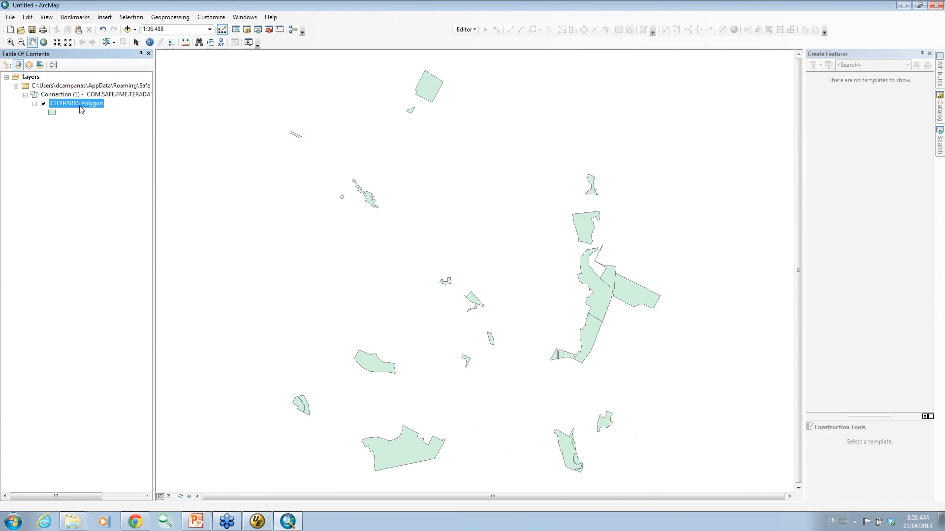
left_click(464, 31)
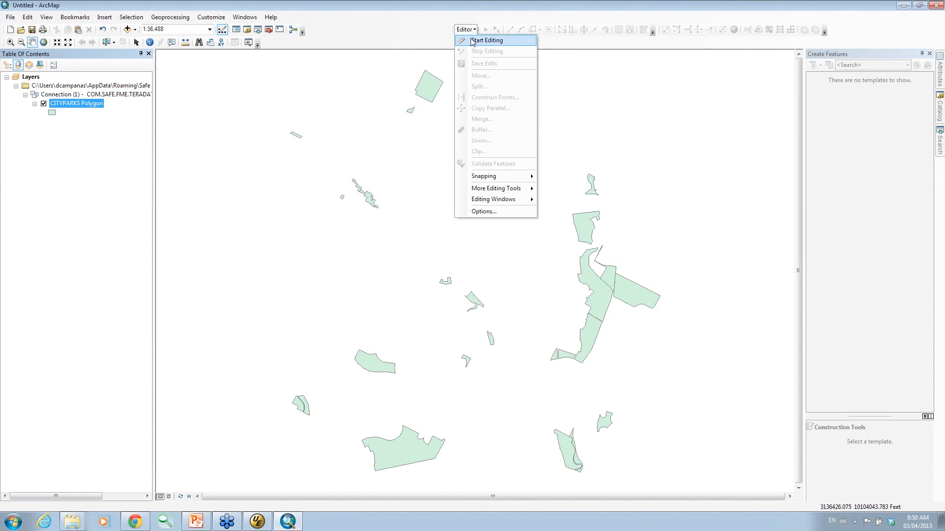
left_click(472, 41)
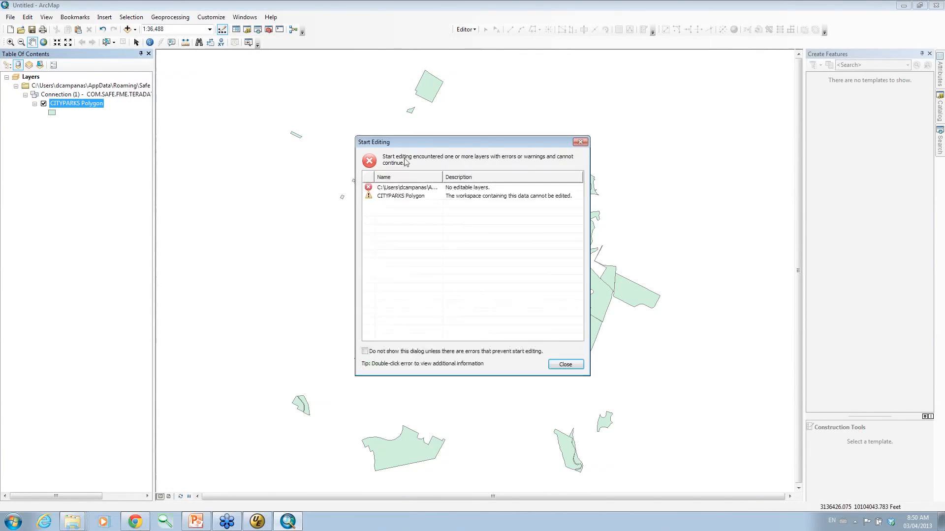
left_click(565, 365)
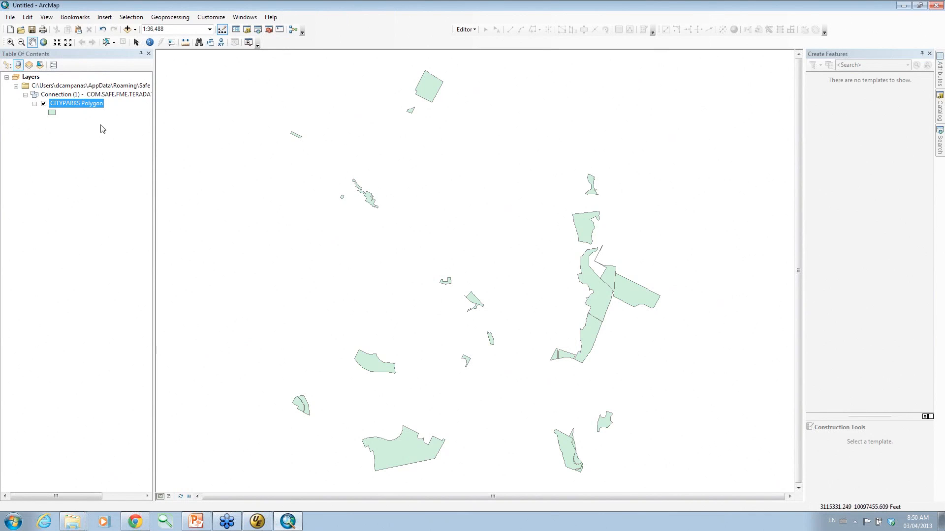
Export CITYPARKS Polygon over the parks feature class in parks.gdb and add it as a layer.
right_click(82, 104)
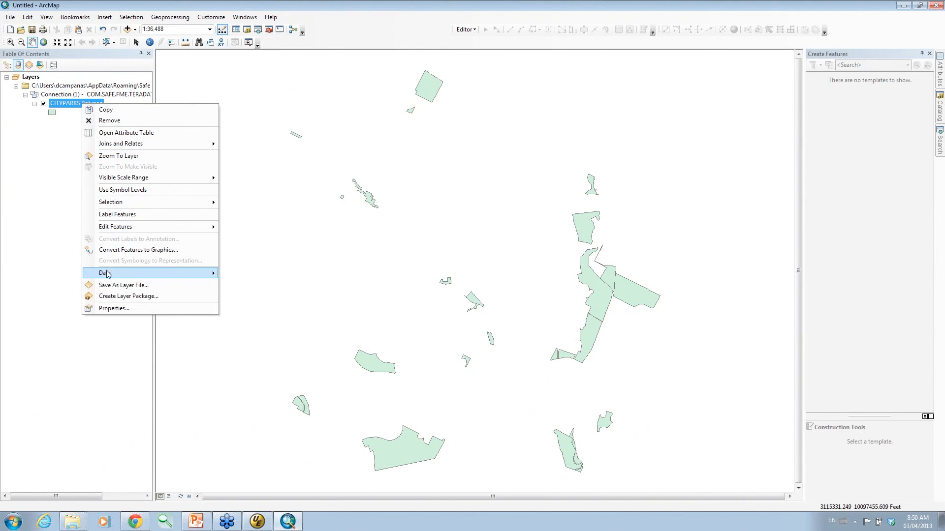
mouse_move(107, 273)
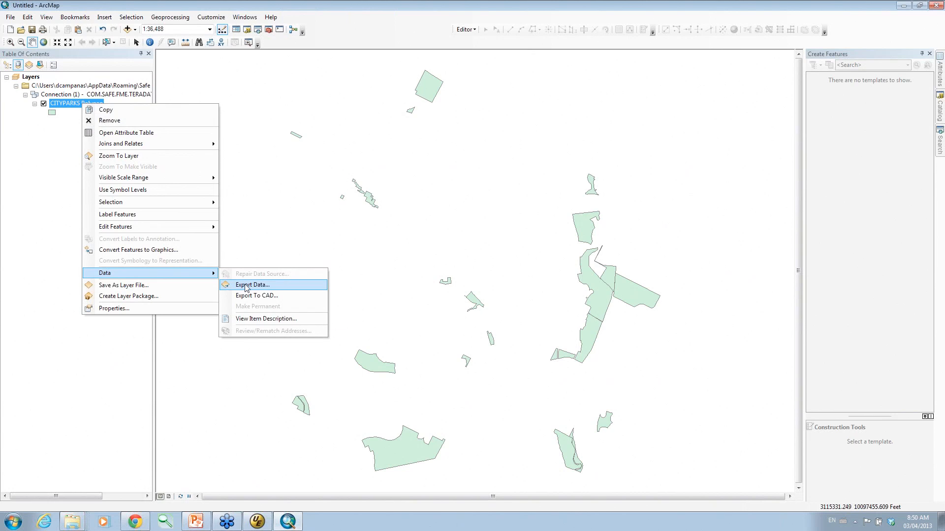
left_click(244, 284)
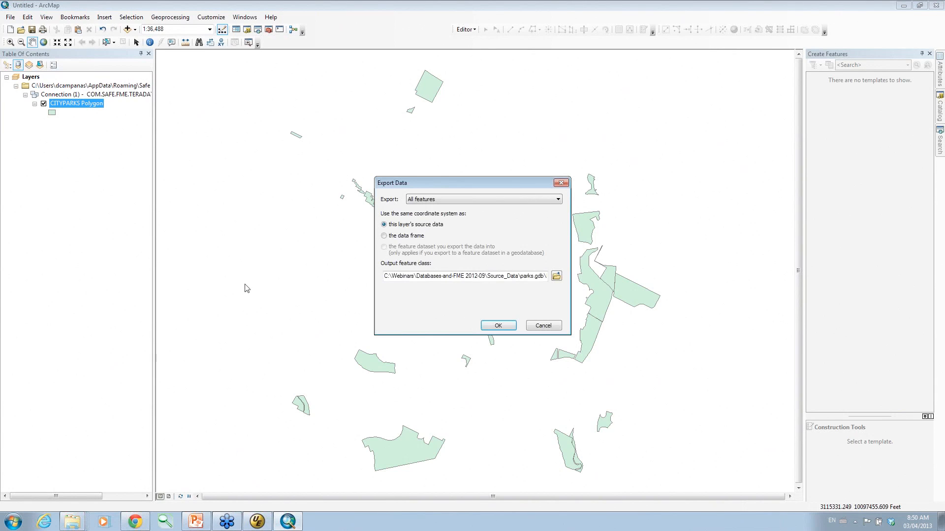
left_click(556, 276)
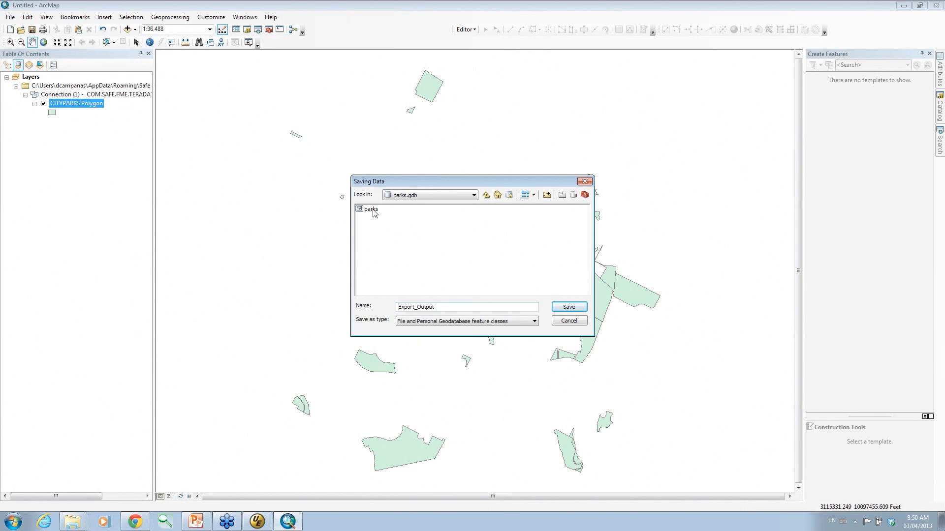
left_click(373, 211)
left_click(568, 307)
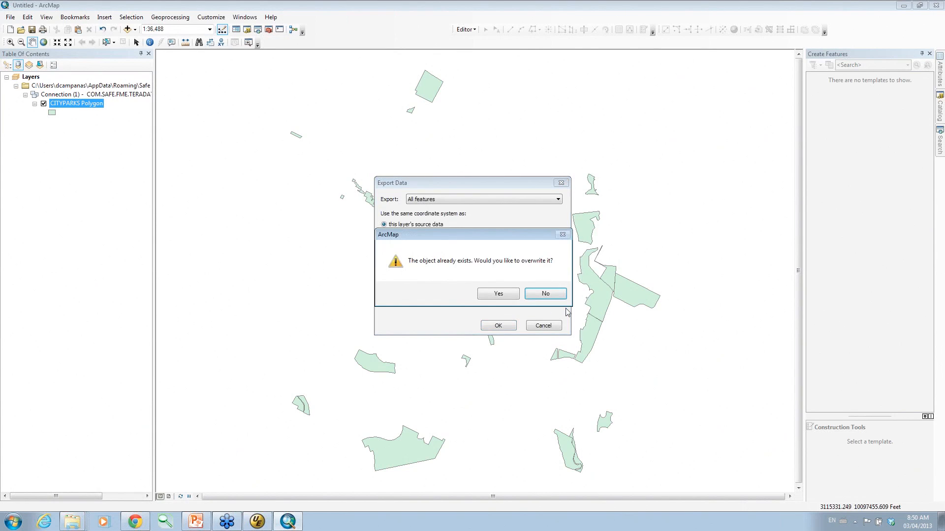
left_click(498, 294)
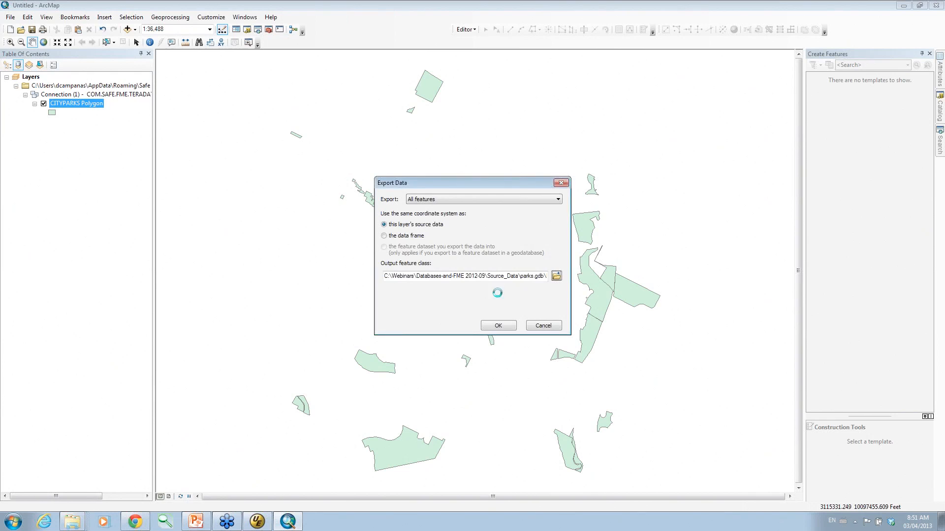
left_click(497, 326)
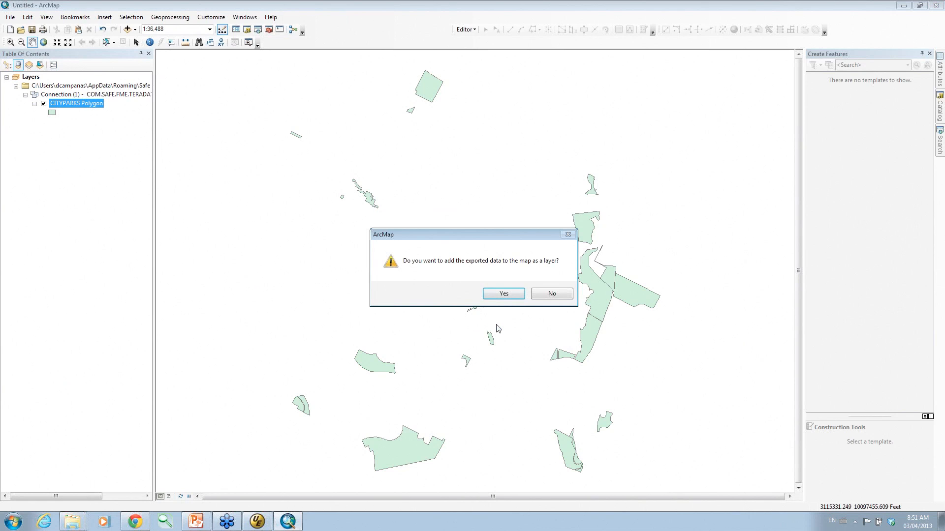
left_click(504, 293)
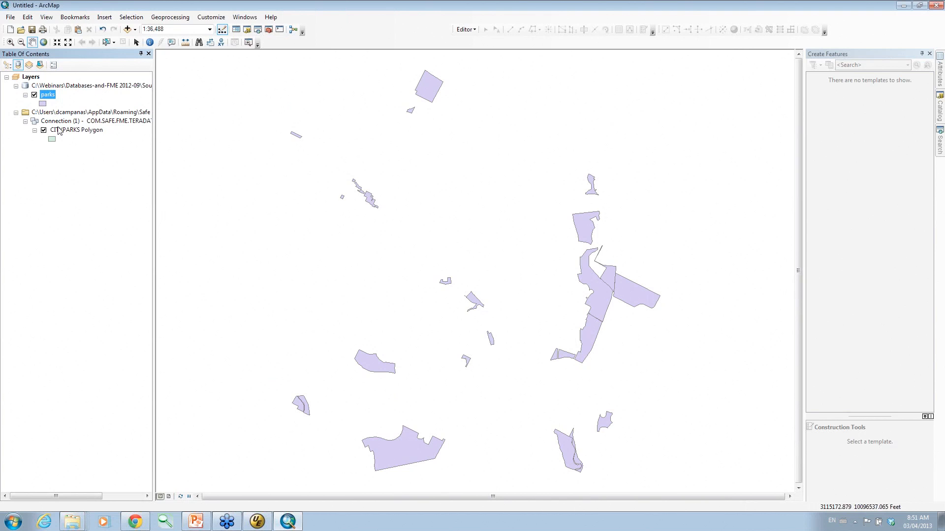
Remove the CITYPARKS Polygon database layer, keeping only the parks layer.
left_click(58, 122)
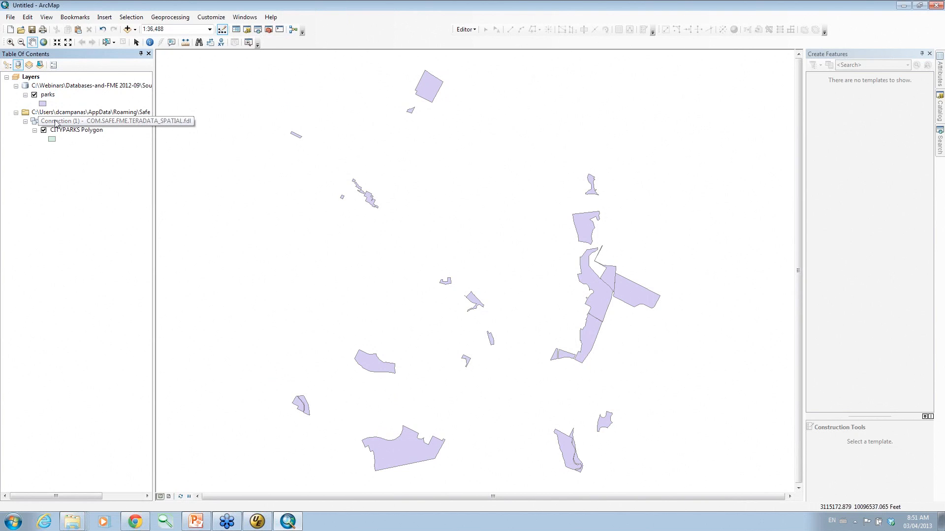
right_click(59, 130)
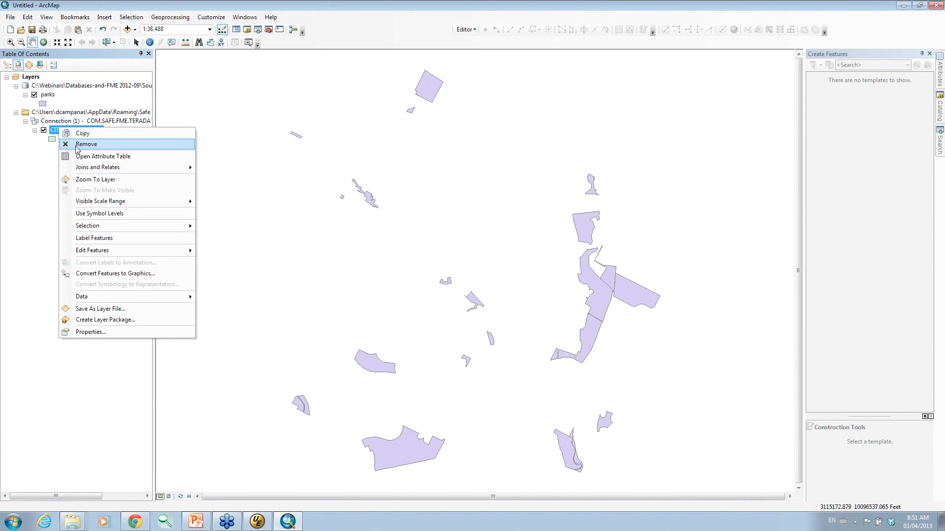
left_click(78, 145)
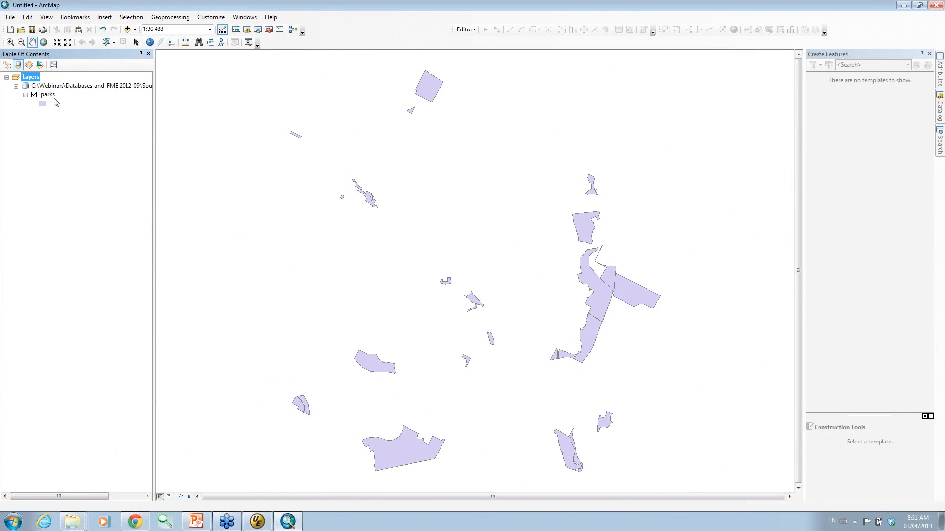
Start an edit session on parks, zoom in, and select a small park polygon.
left_click(466, 30)
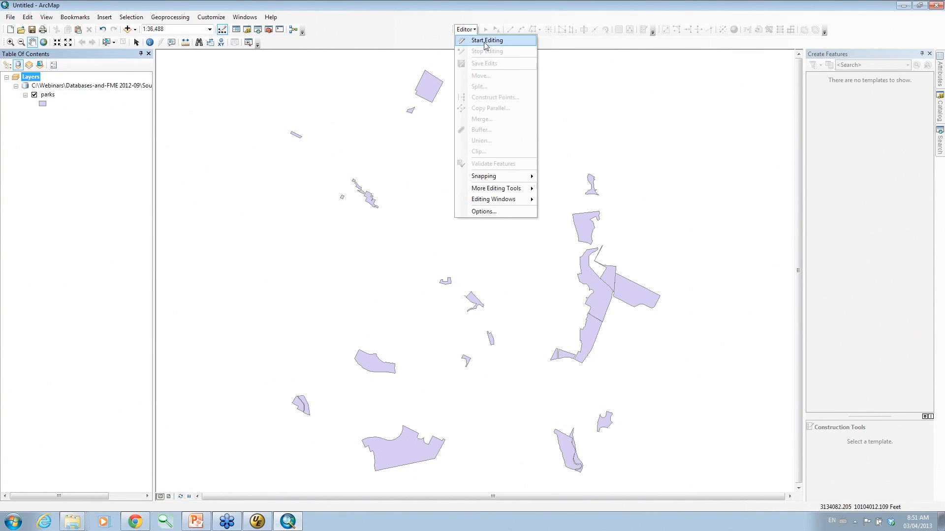
left_click(485, 40)
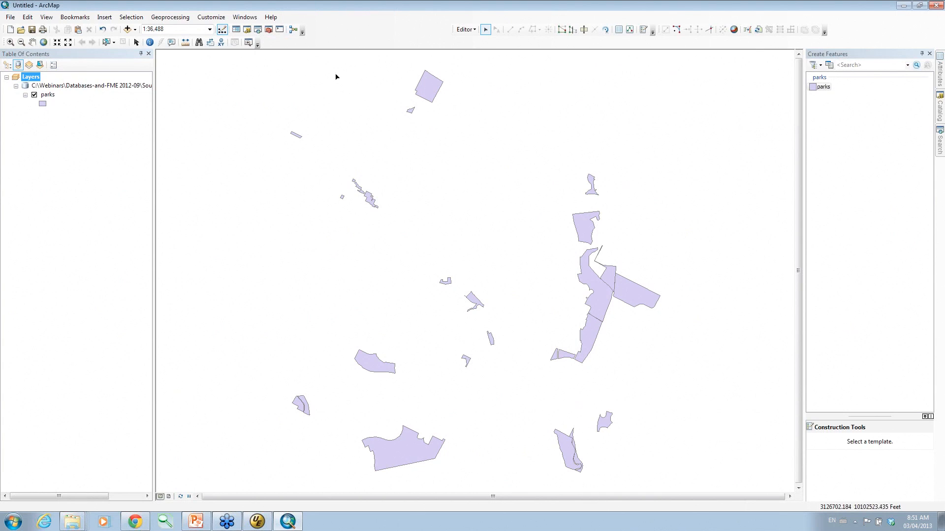
scroll(433, 96, "up", 1)
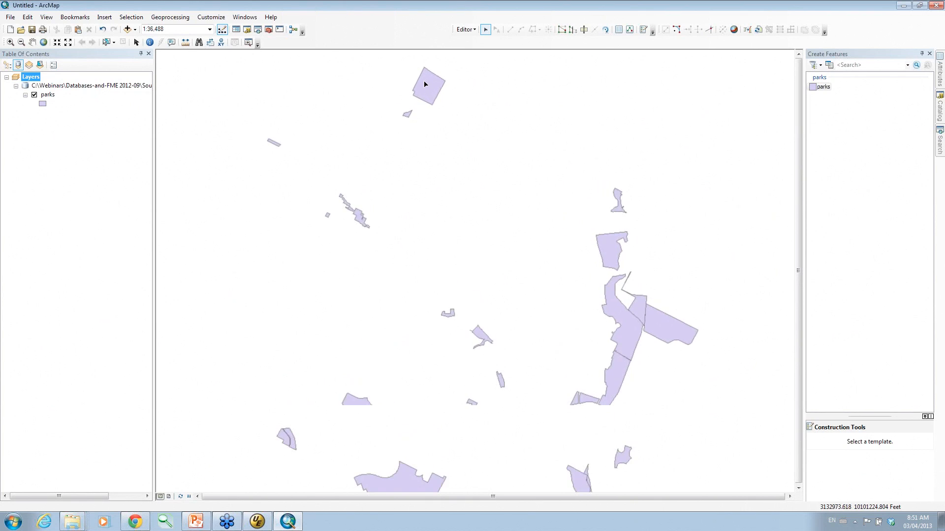
scroll(431, 91, "down", 5)
scroll(426, 88, "down", 4)
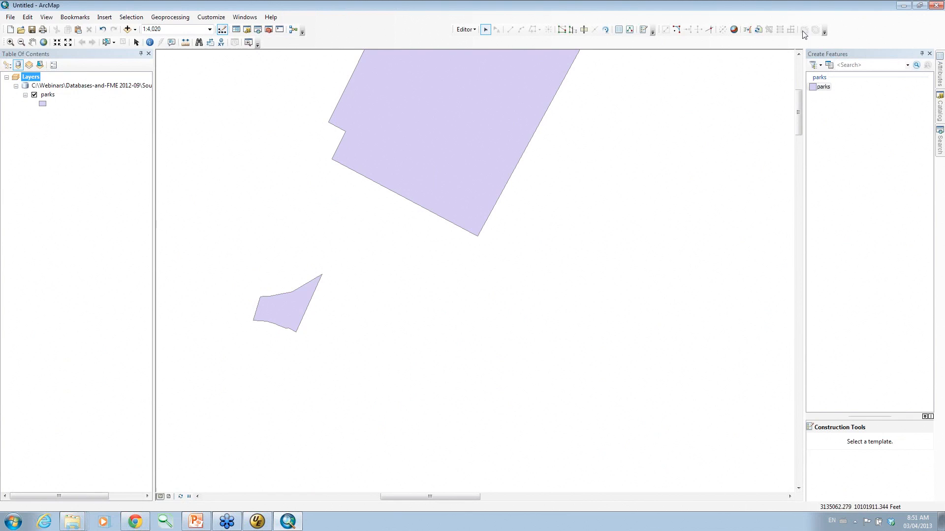
left_click(619, 30)
left_click(295, 302)
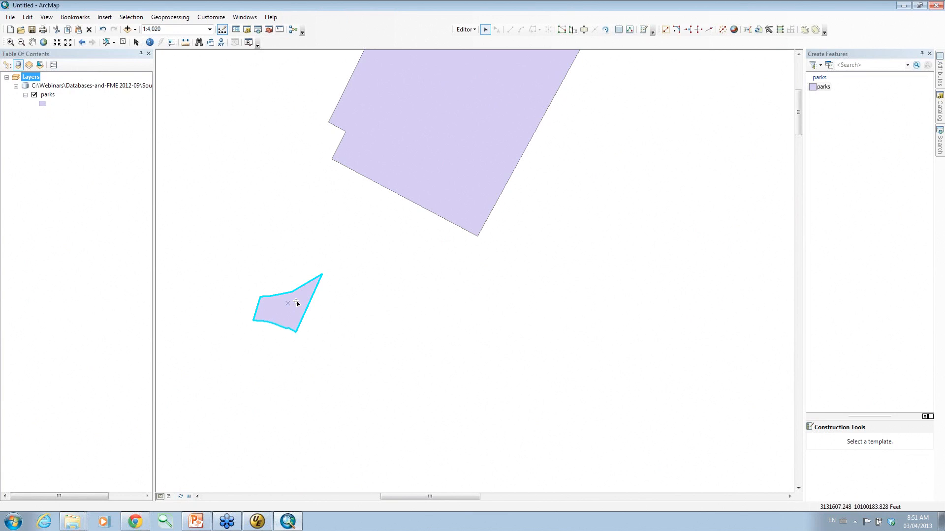
Replace Little Walnut Creek's alternative_name value 52 with a newly typed text value.
left_click(618, 30)
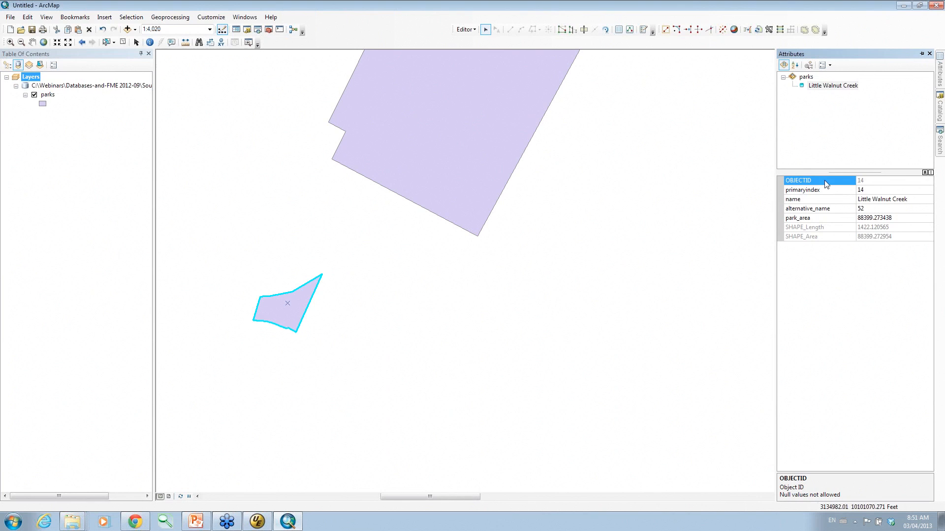
left_click(870, 209)
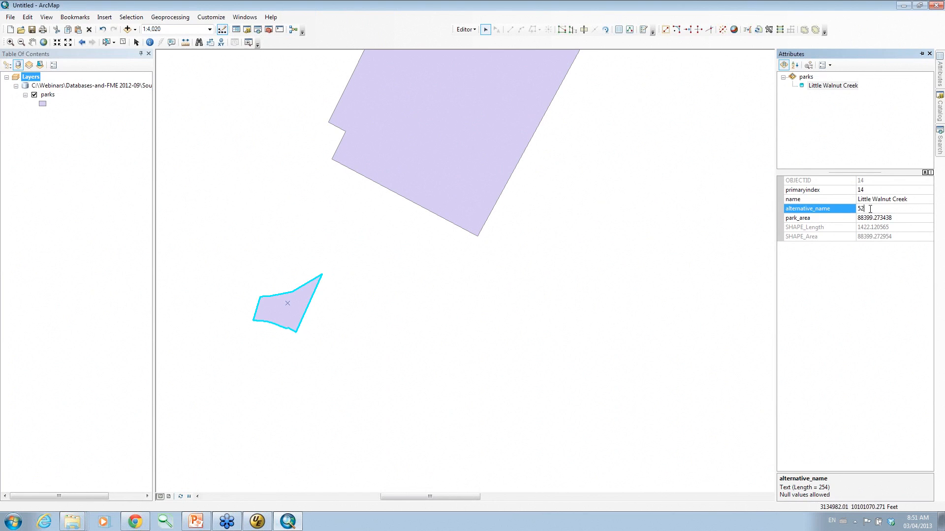
double_click(870, 208)
type("dave")
left_click(883, 201)
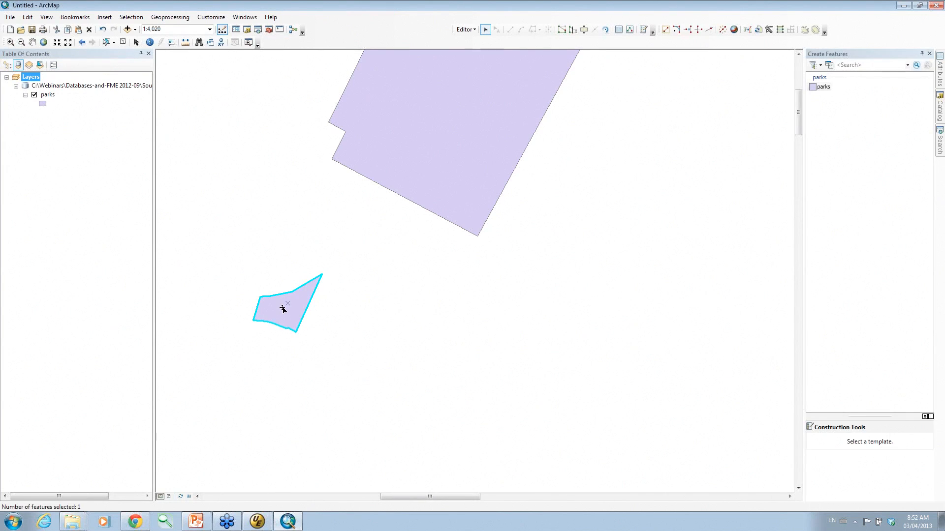
left_click(619, 30)
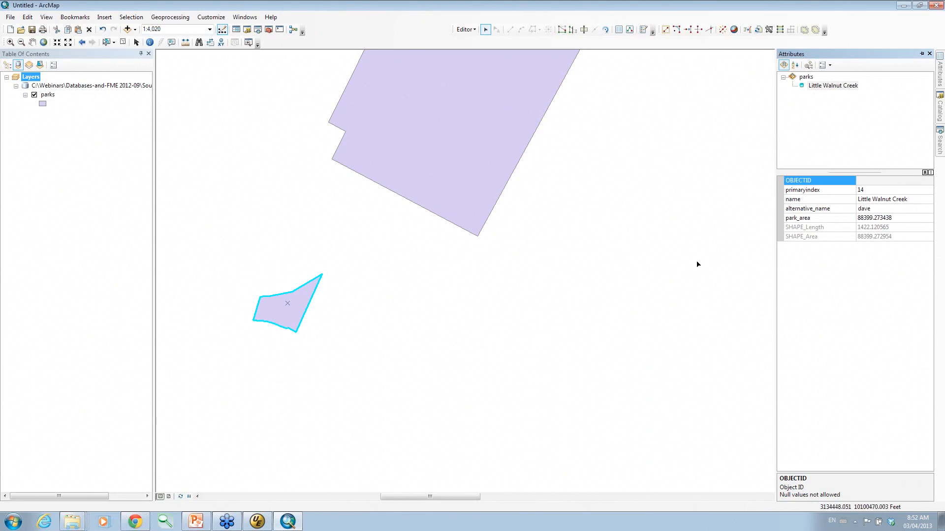
Reshape the large park polygon by dragging its bottom corner down and right.
left_click(462, 188)
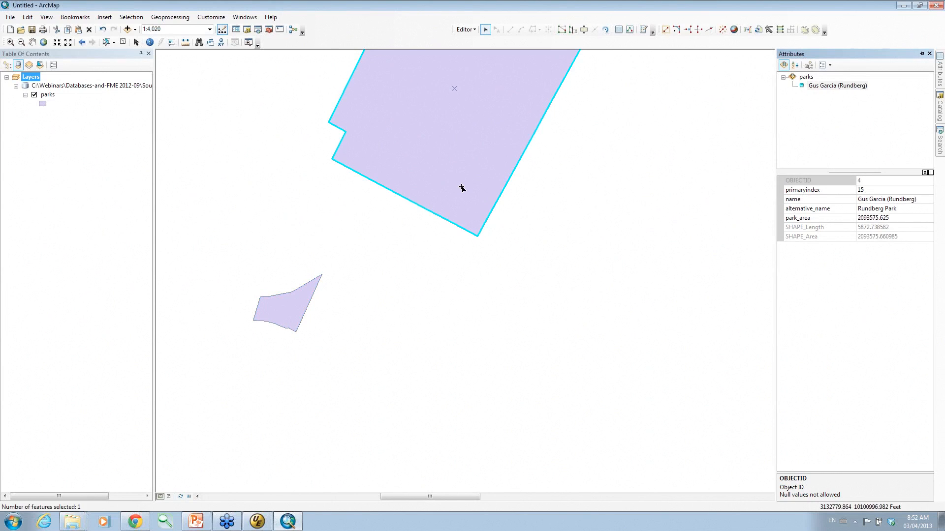
left_click(563, 31)
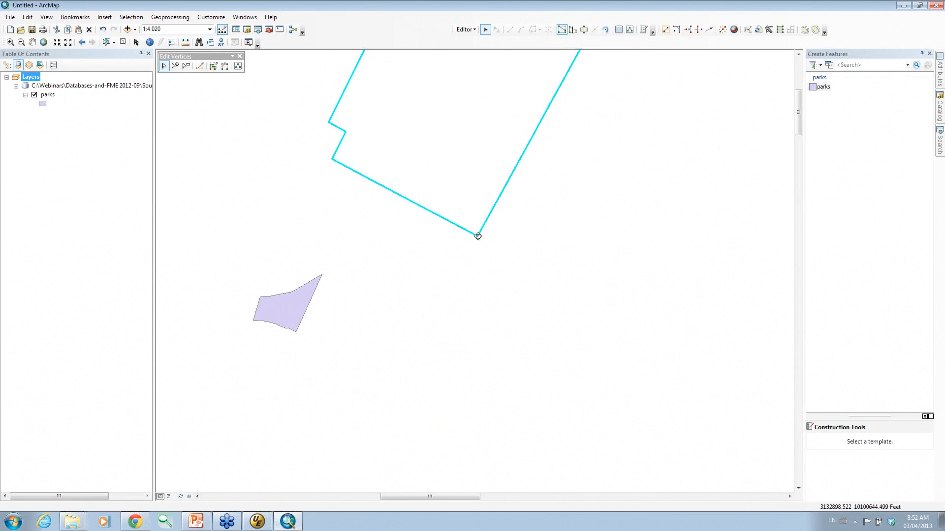
left_click_drag(478, 236, 497, 274)
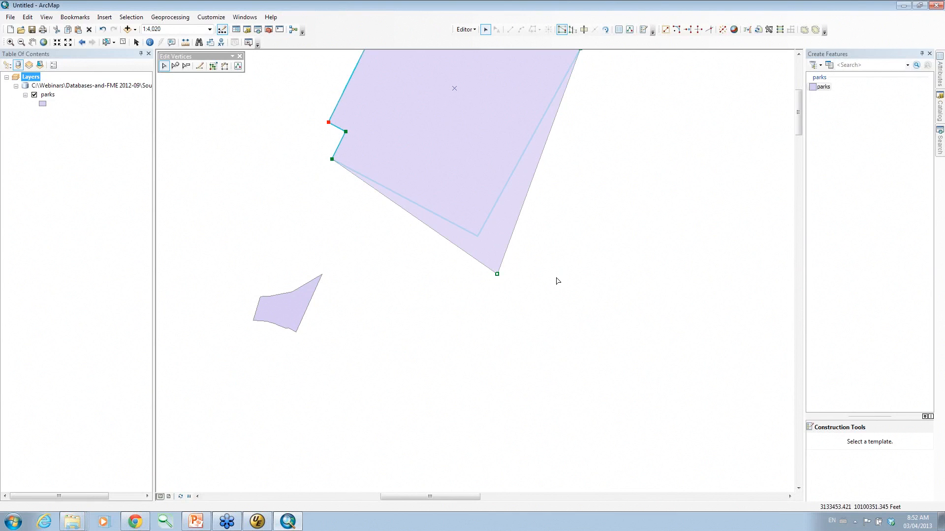
left_click(557, 281)
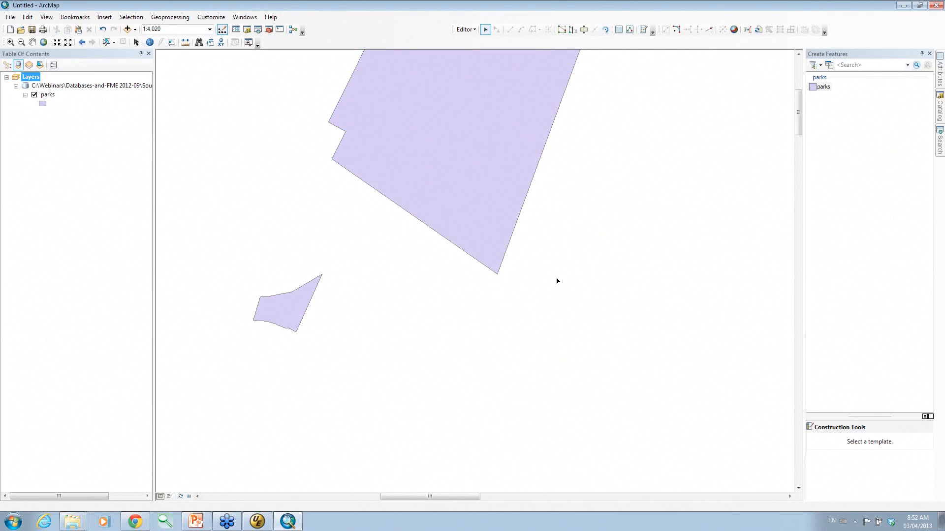
Stop the edit session, saving the edits.
left_click(465, 29)
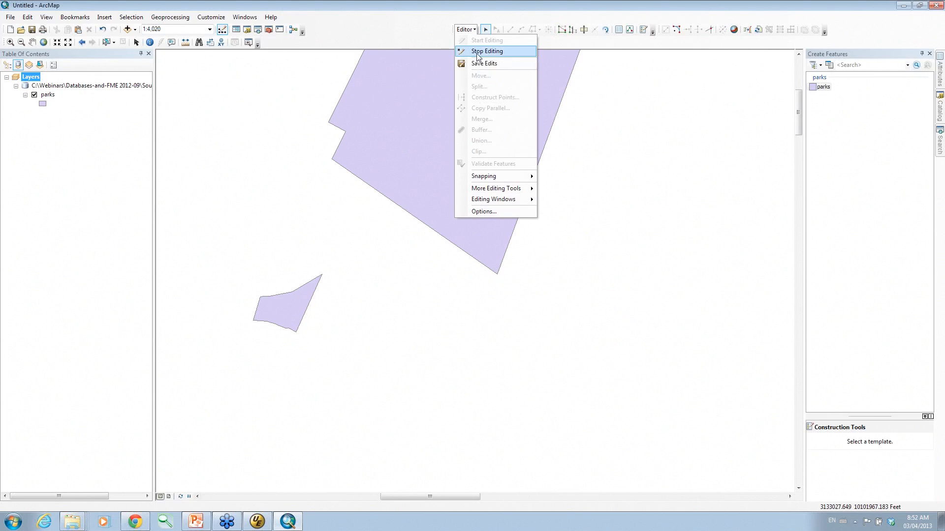
left_click(477, 51)
left_click(442, 293)
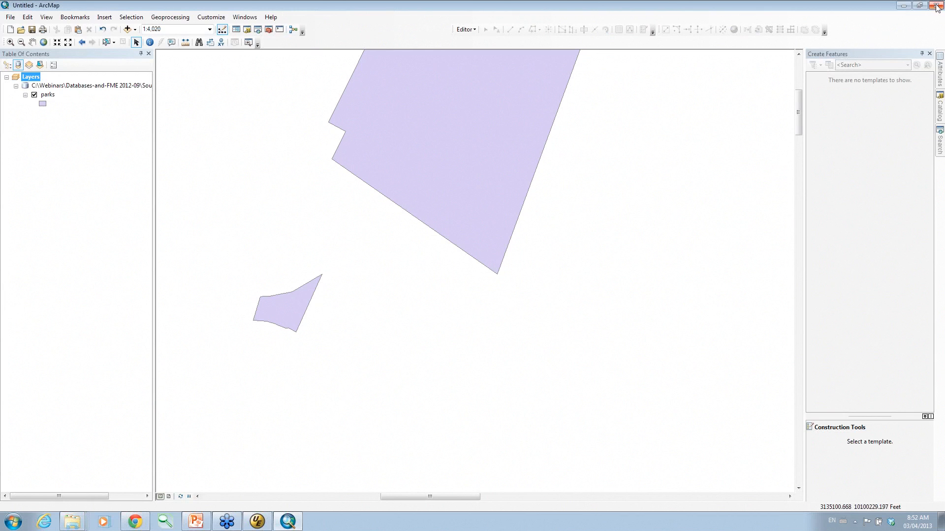
Minimize ArcMap, start FME Workbench and open the recent 5_DB_Operation.fmw workspace.
left_click(902, 6)
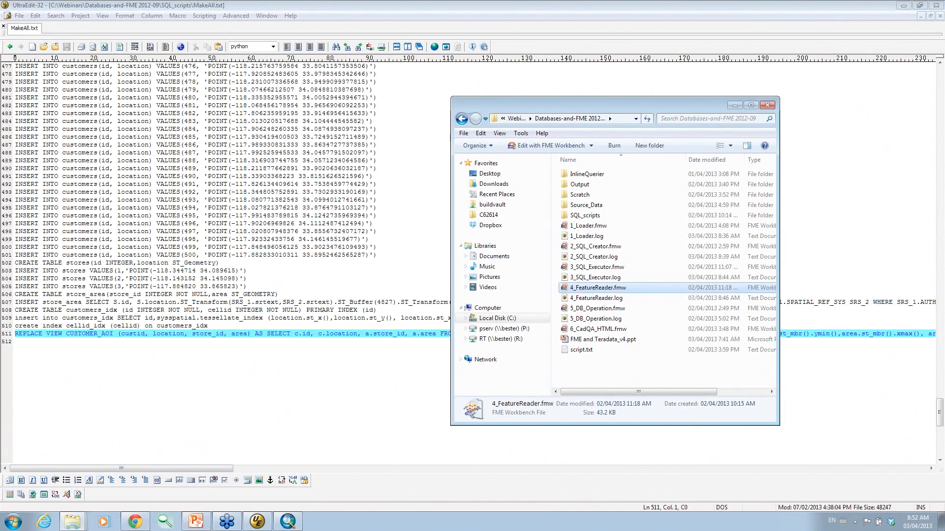
left_click(14, 521)
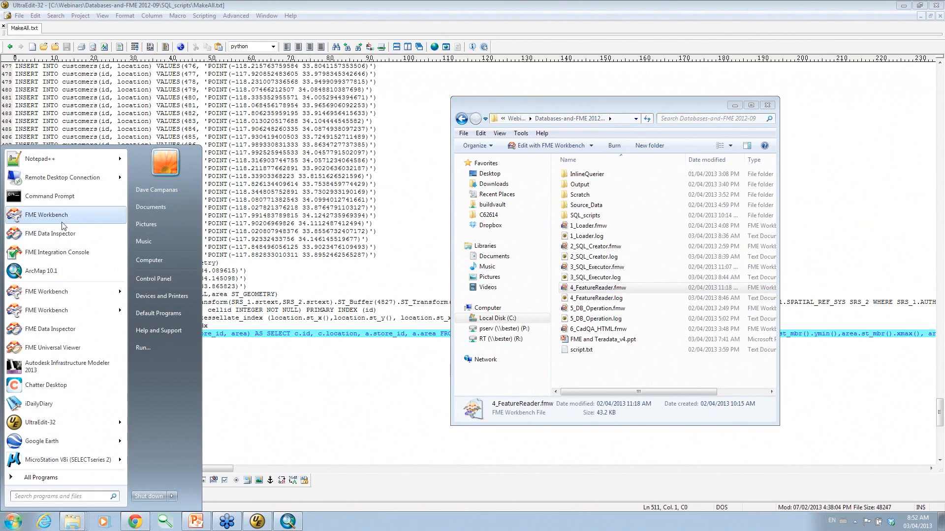
left_click(60, 216)
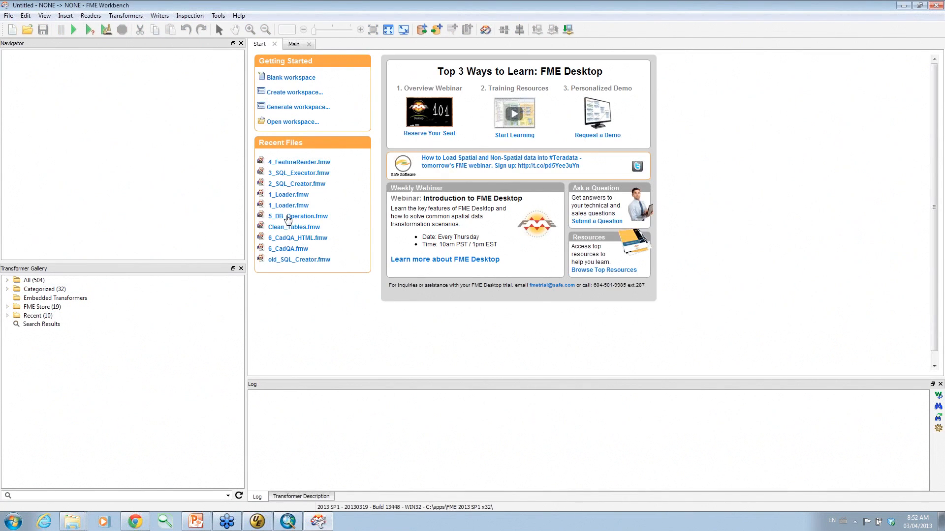
left_click(288, 217)
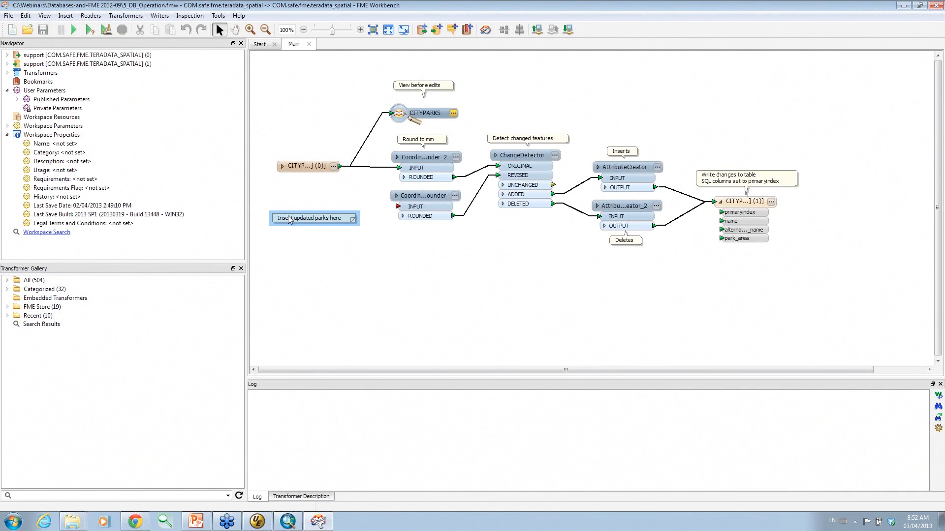
Add parks.gdb from Source_Data to the workspace as an Esri Geodatabase reader.
left_click_drag(295, 222, 295, 265)
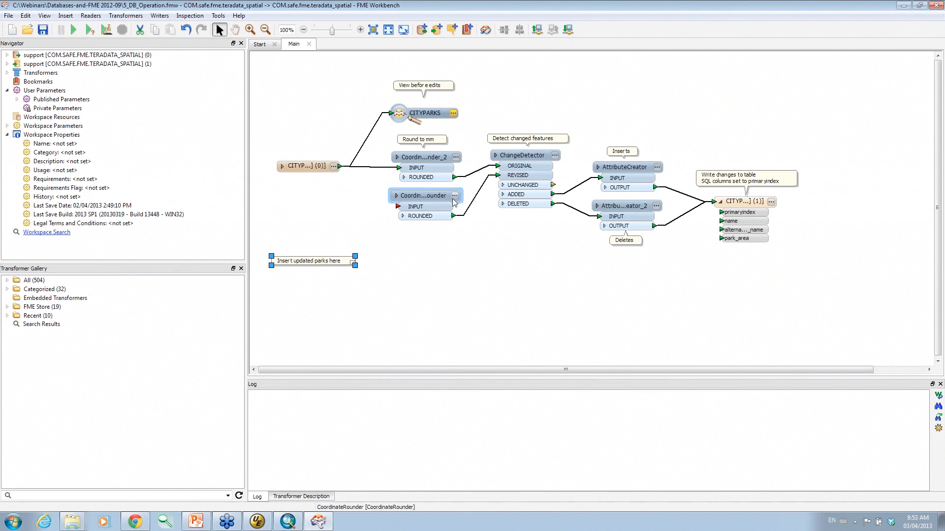
left_click(65, 528)
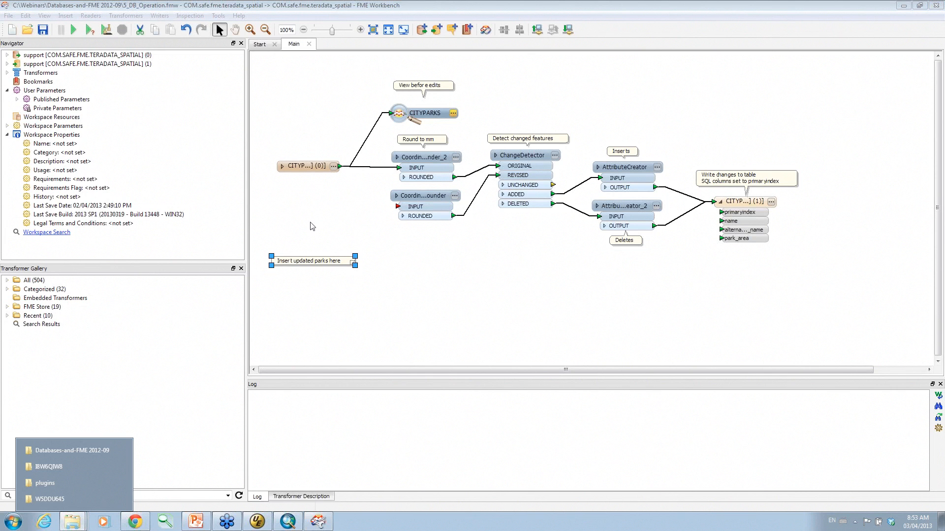
left_click(54, 450)
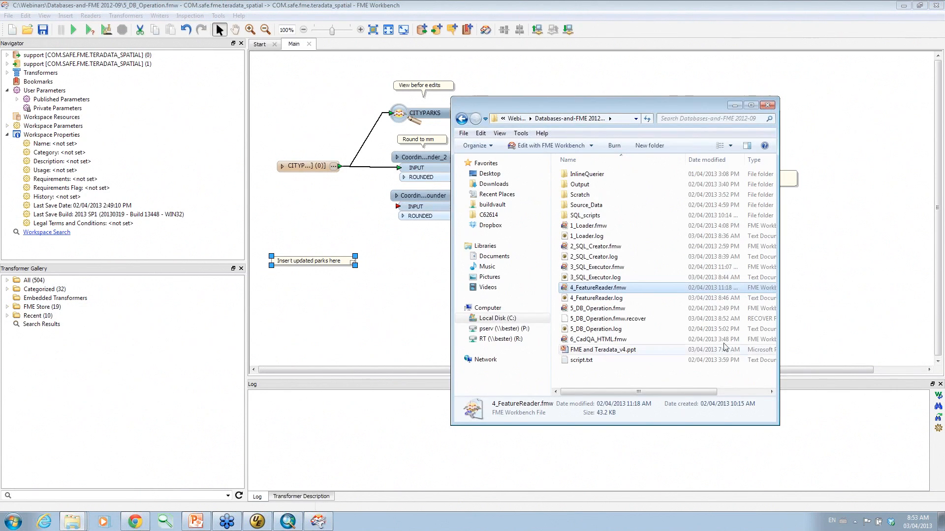
left_click(583, 185)
double_click(585, 205)
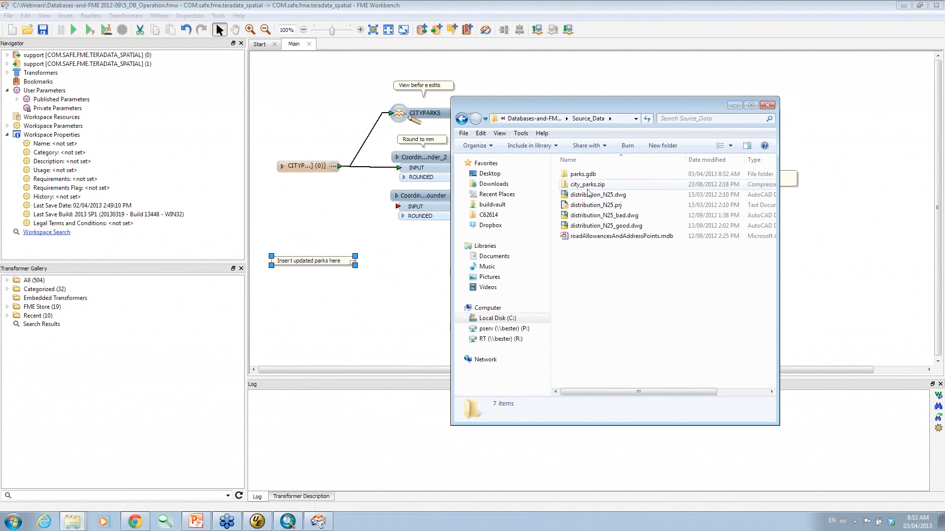
left_click_drag(585, 176, 382, 302)
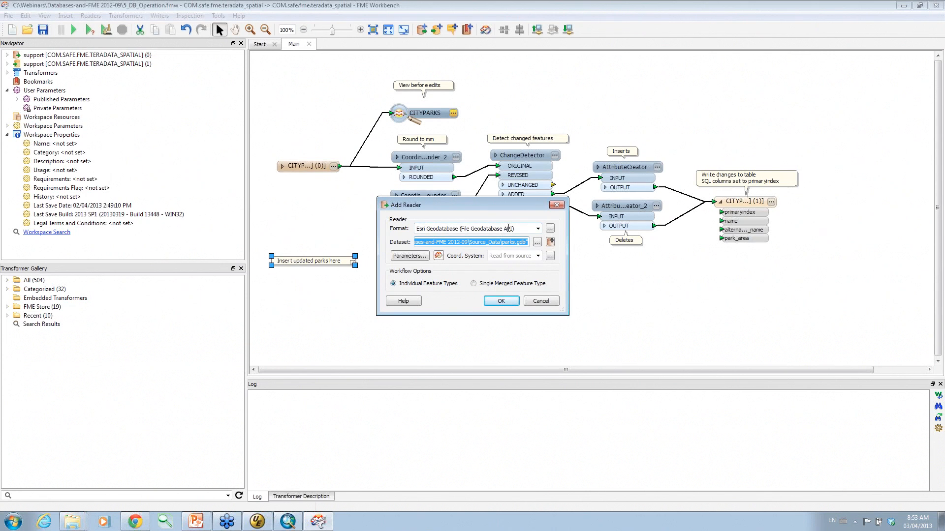
left_click(497, 301)
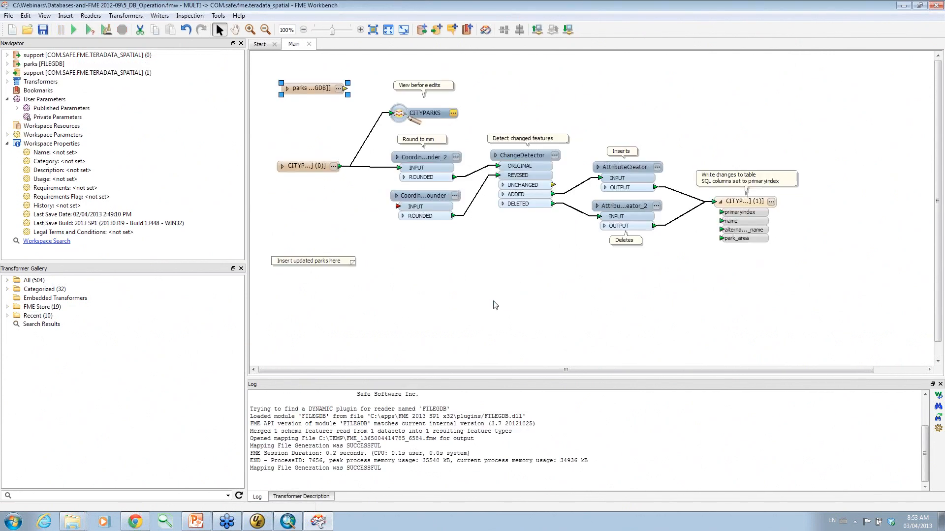
Place the parks feature type and connect it into the CoordinateRounder input, aligning both readers.
left_click(310, 225)
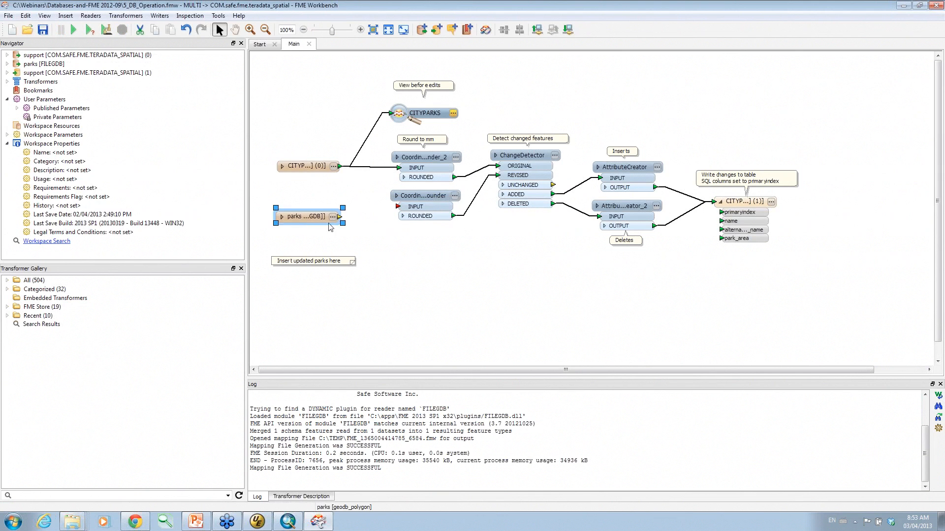
left_click_drag(340, 217, 399, 206)
left_click_drag(309, 221, 308, 212)
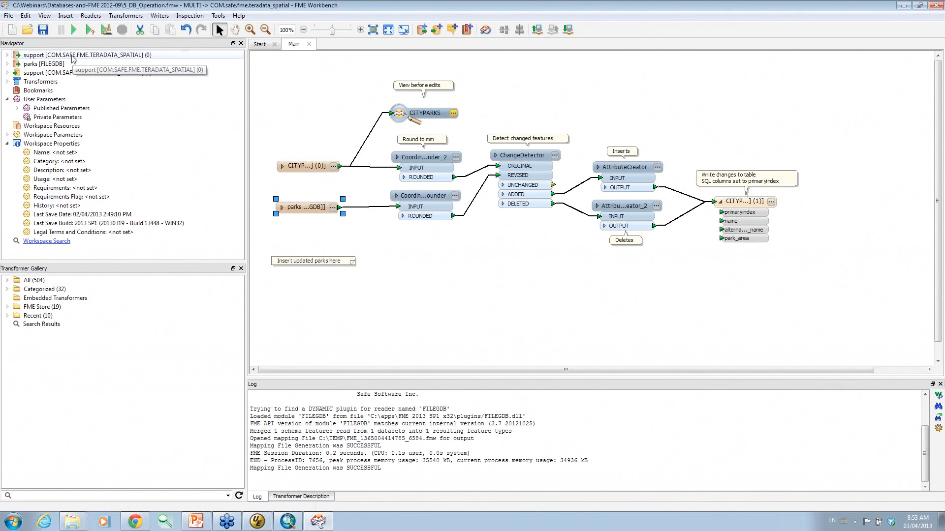
left_click_drag(297, 170, 289, 174)
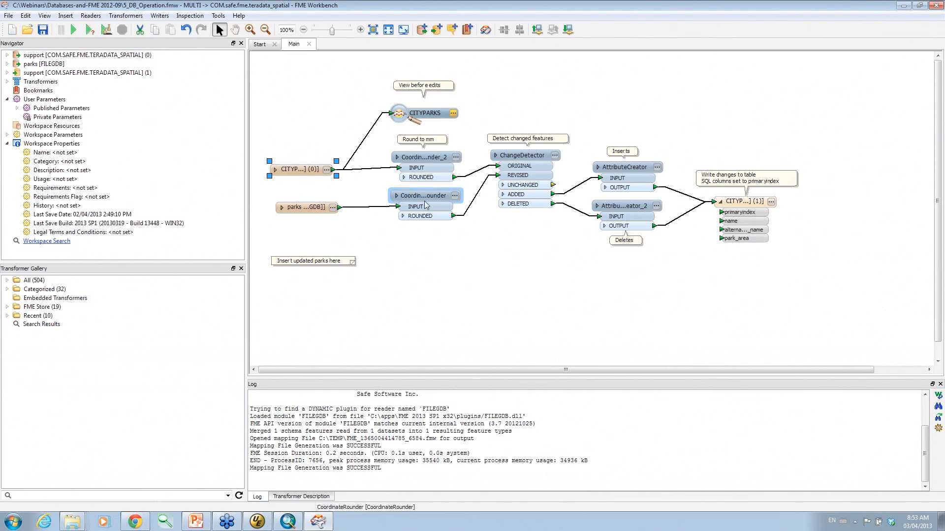
mouse_move(427, 199)
left_click(437, 157)
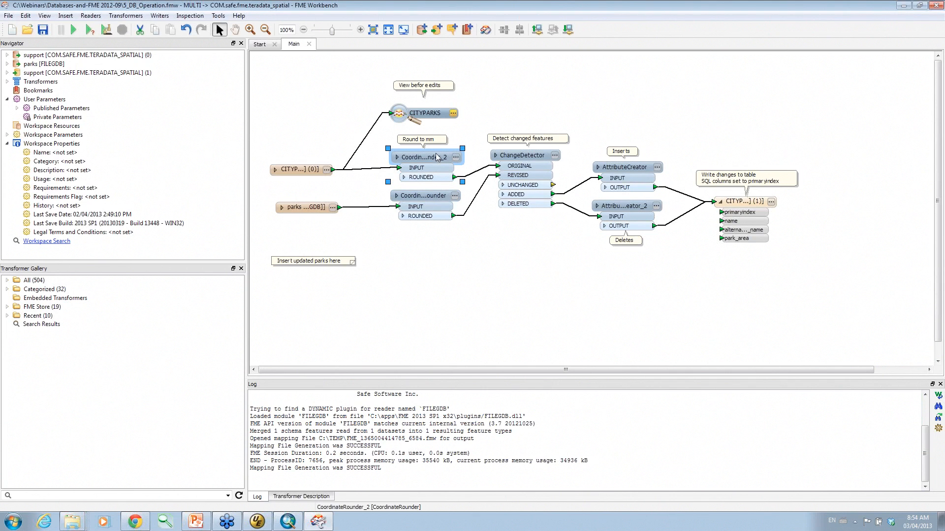
left_click(456, 157)
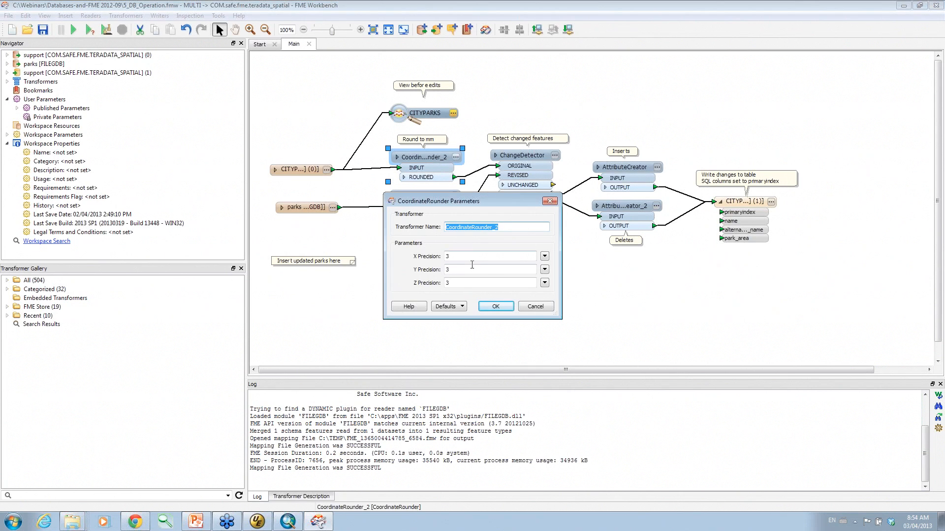
left_click(495, 306)
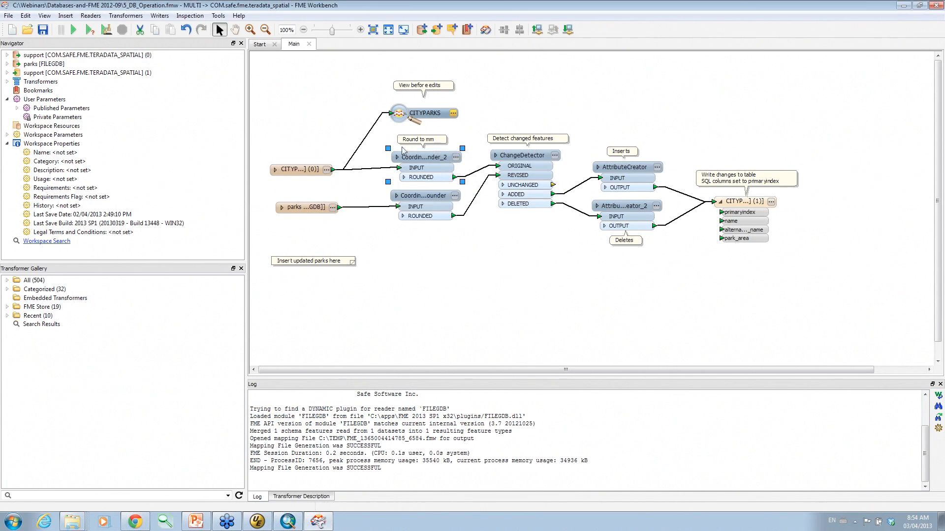
left_click(436, 264)
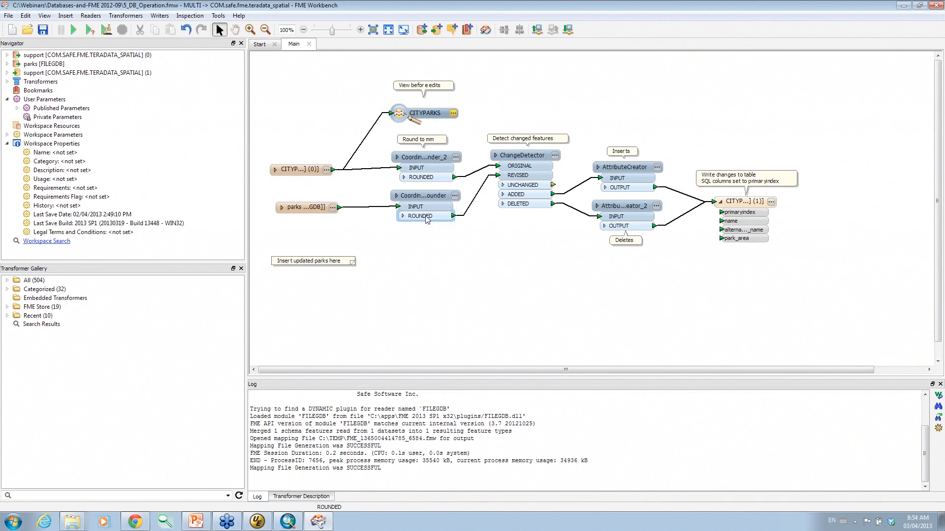
left_click_drag(370, 375, 383, 375)
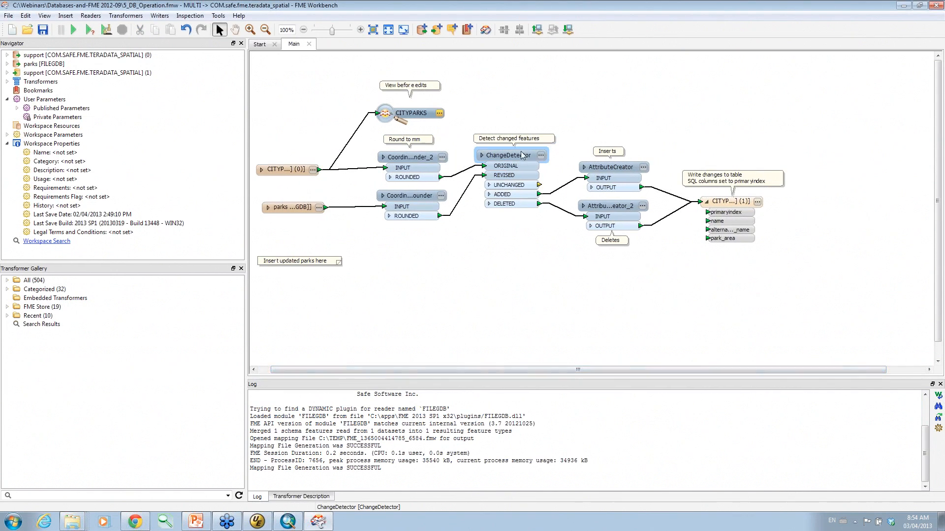
left_click(543, 156)
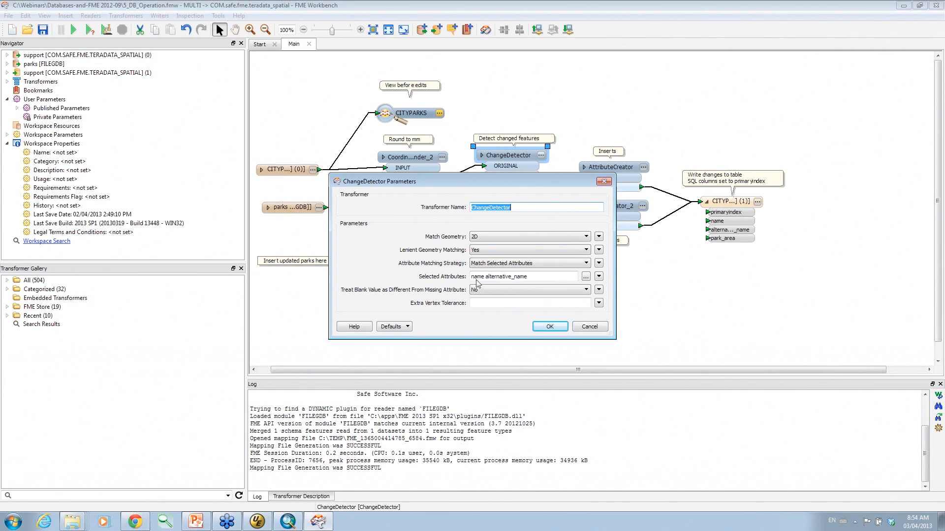
left_click(585, 277)
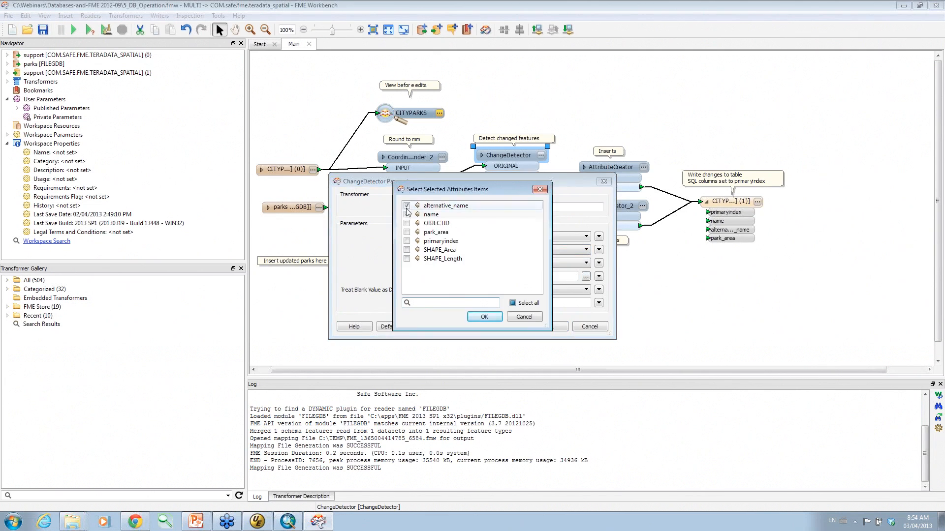
left_click(484, 316)
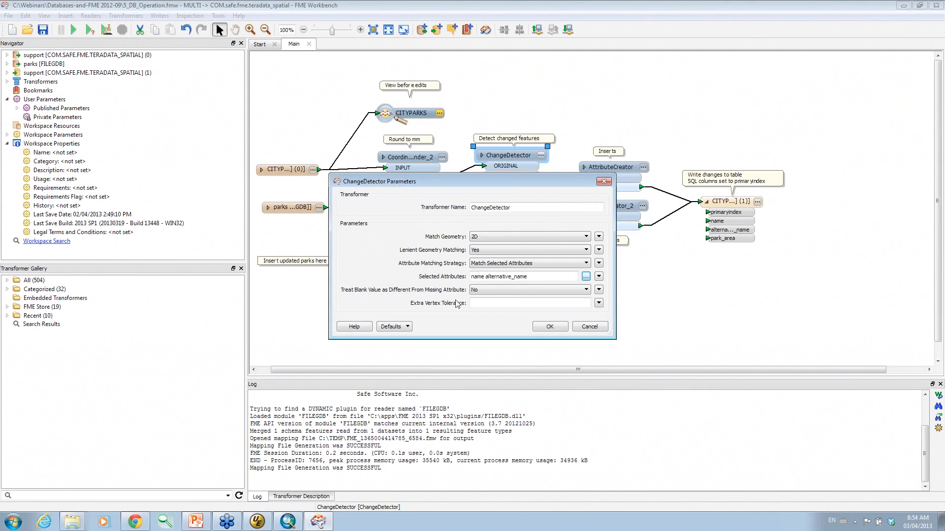
left_click(551, 327)
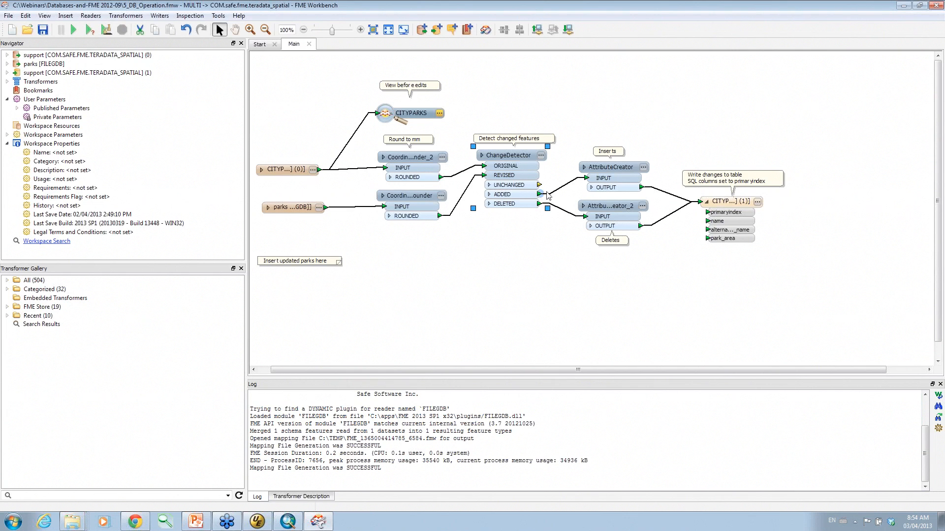
mouse_move(536, 195)
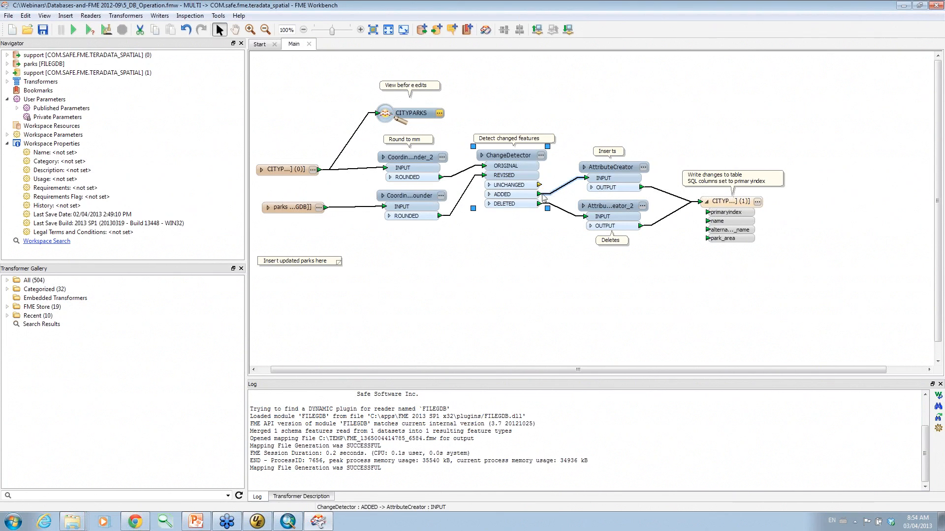
mouse_move(638, 172)
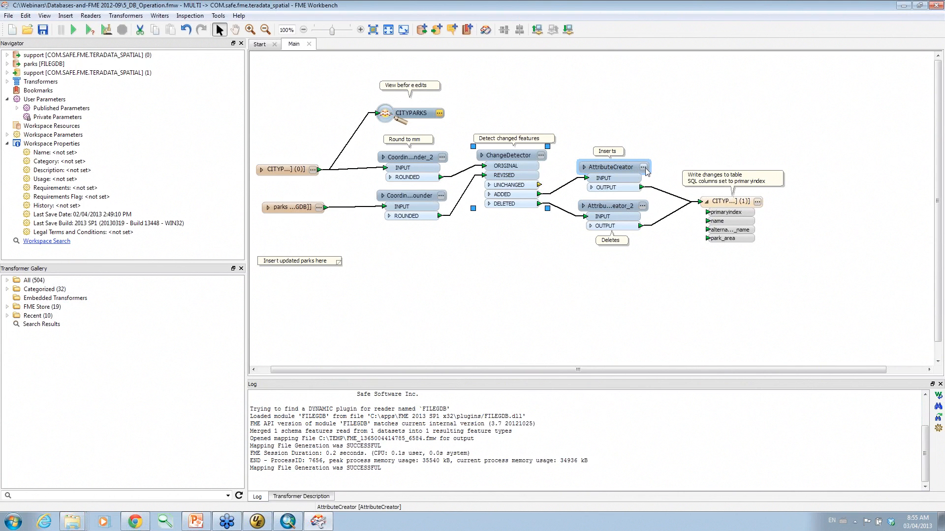
left_click(644, 168)
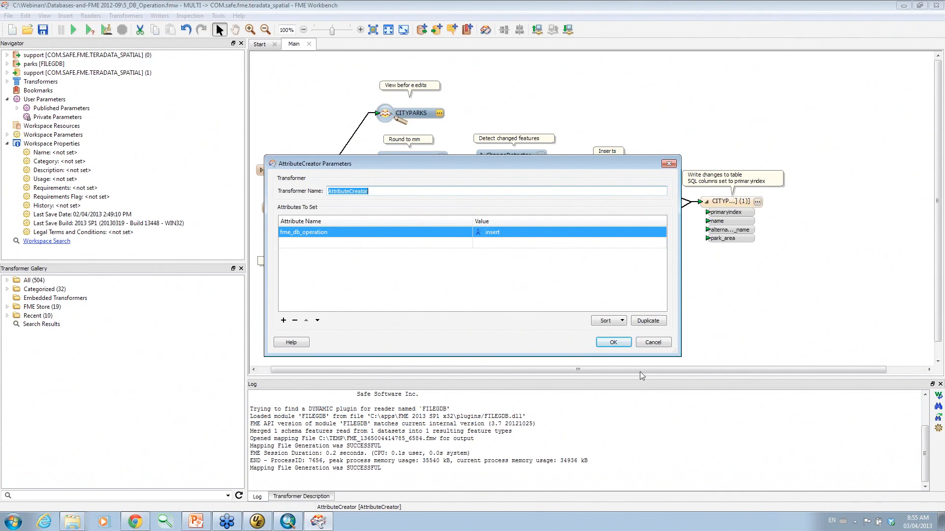
left_click(652, 343)
left_click(642, 206)
left_click(622, 342)
left_click(292, 207)
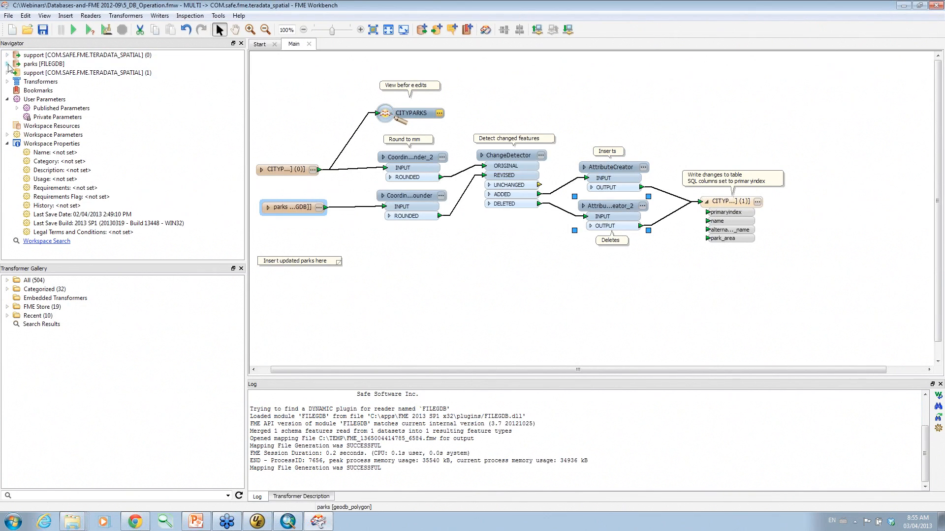
Keep the Teradata writer mode at UPDATE, then run the change-detection workspace.
left_click(7, 73)
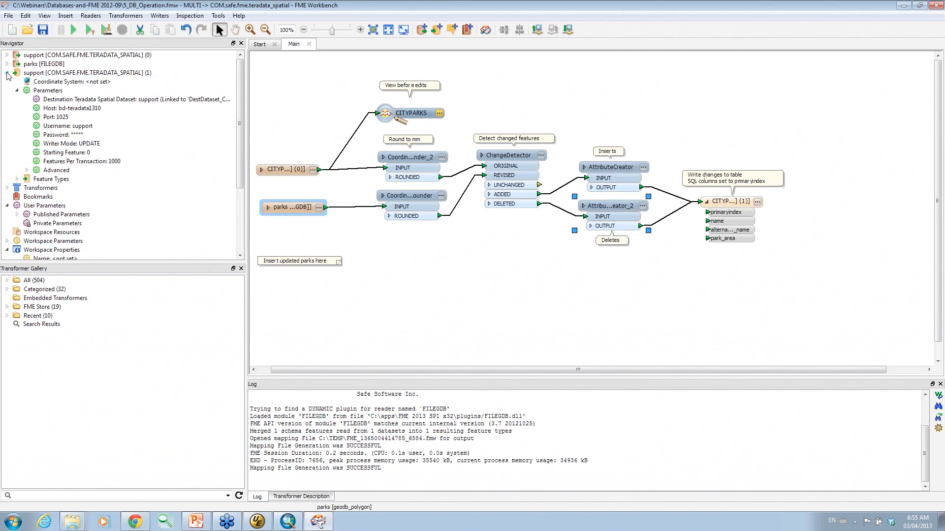
left_click(27, 170)
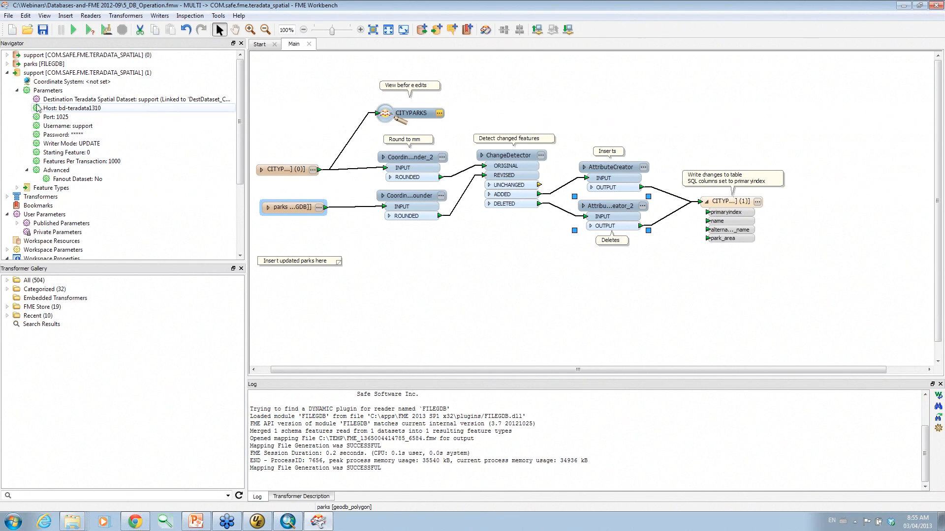
double_click(59, 144)
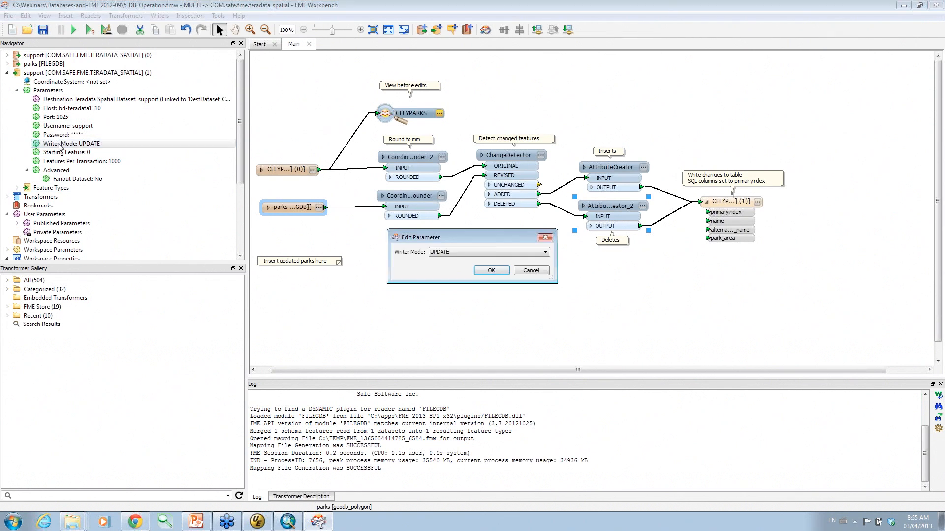
left_click(440, 252)
left_click(441, 255)
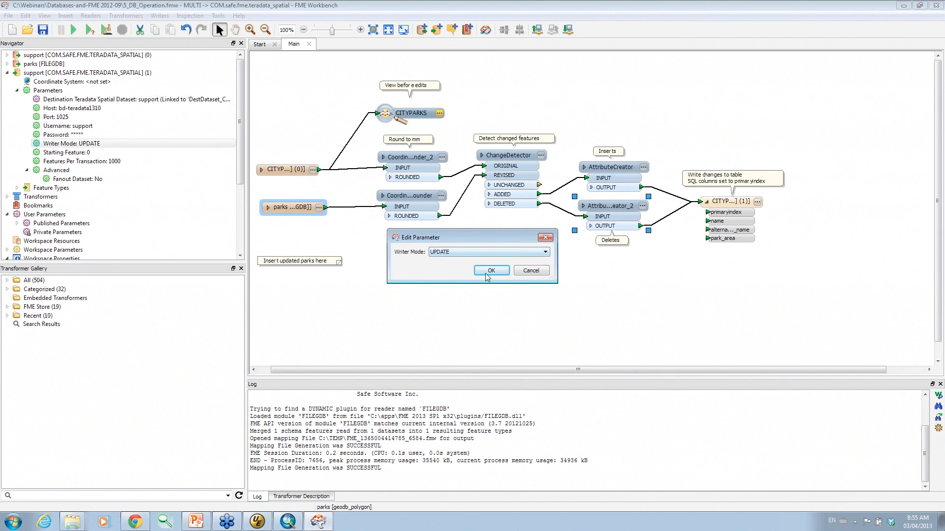
left_click(504, 274)
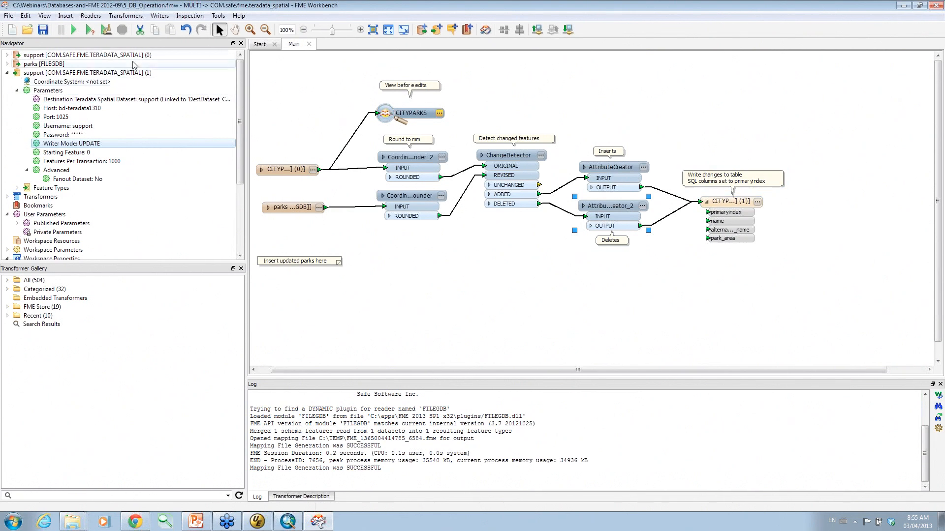
left_click(76, 32)
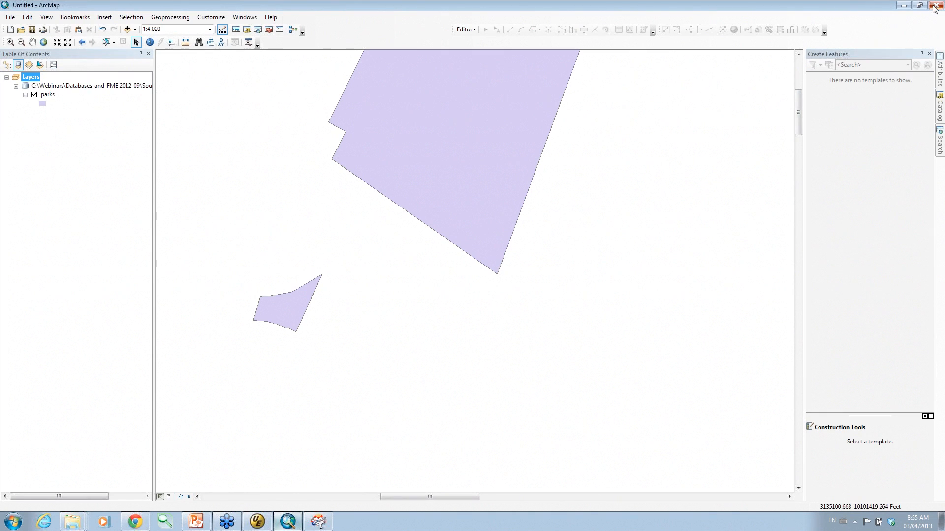
Close ArcMap without saving the untitled map and rerun the workspace.
left_click(935, 5)
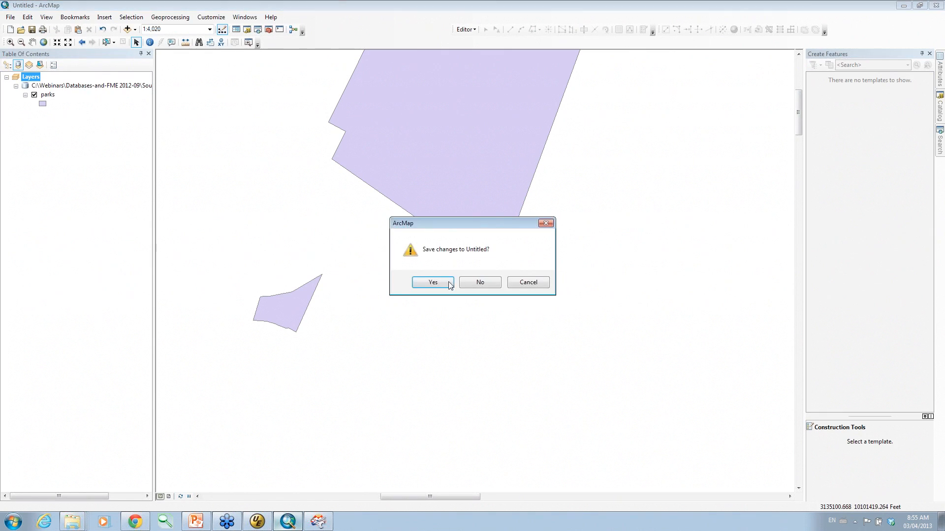
left_click(479, 282)
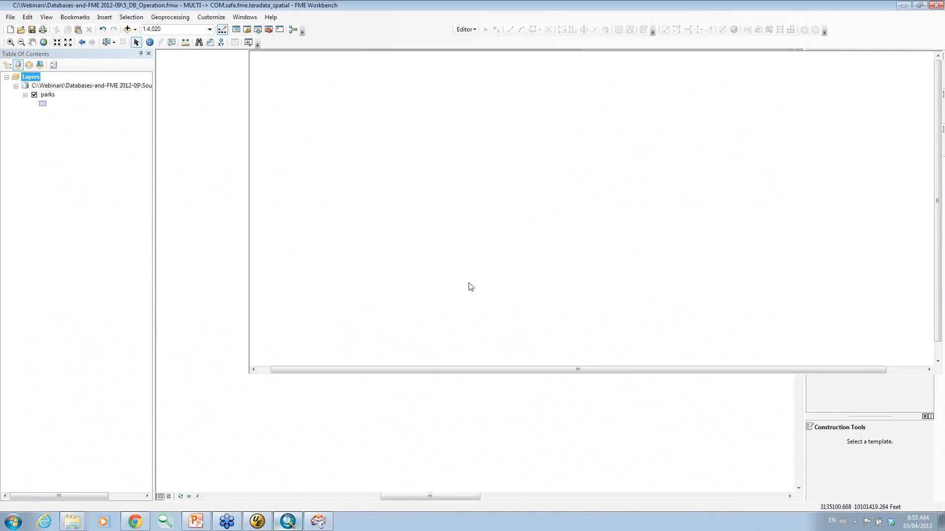
left_click(74, 28)
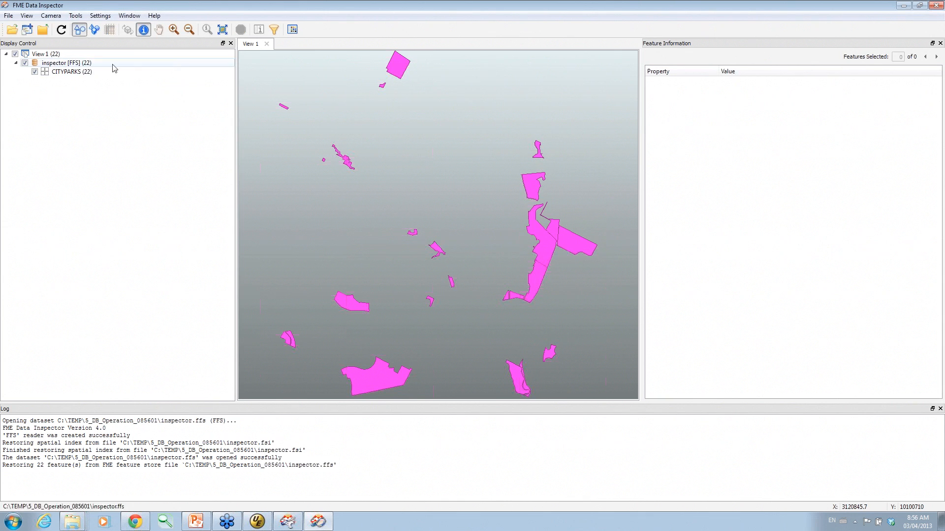
Add the CITYPARKS table from the Teradata support database as a new dataset in the Data Inspector.
left_click(10, 16)
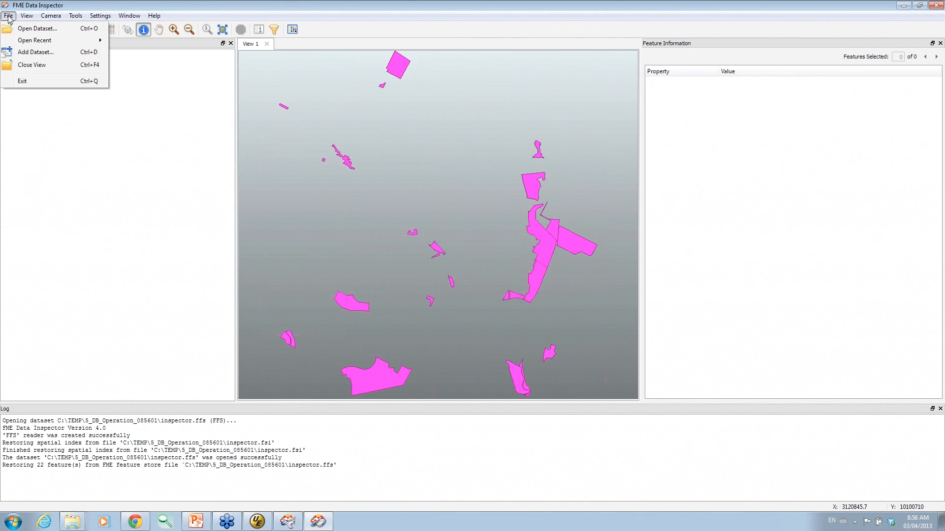
left_click(35, 53)
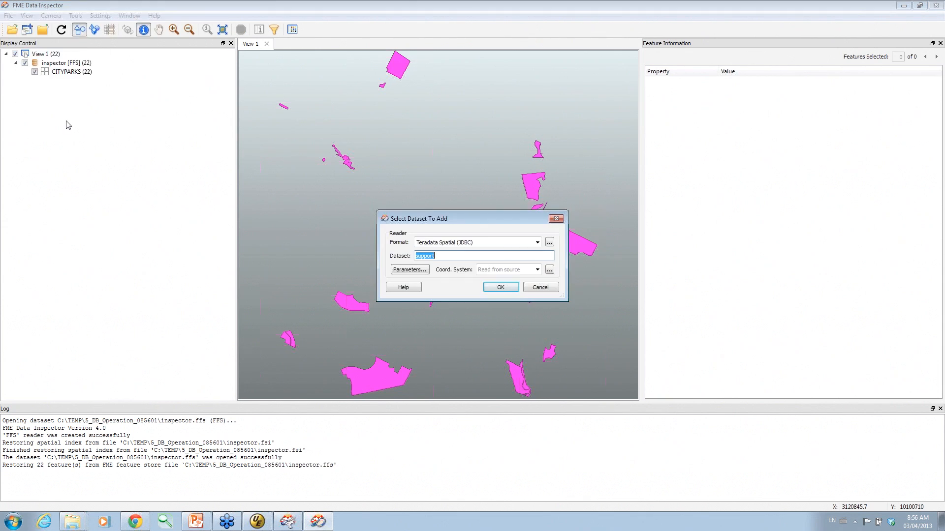
left_click(398, 271)
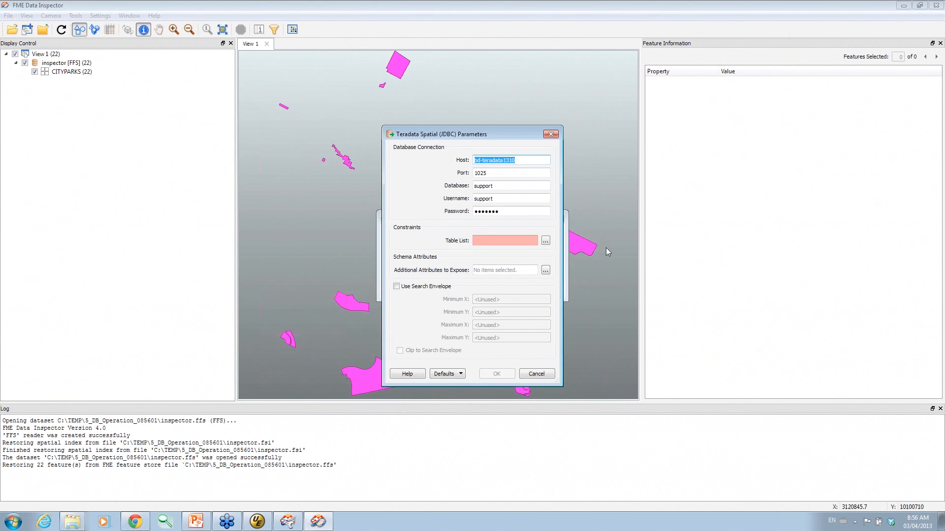
left_click(545, 241)
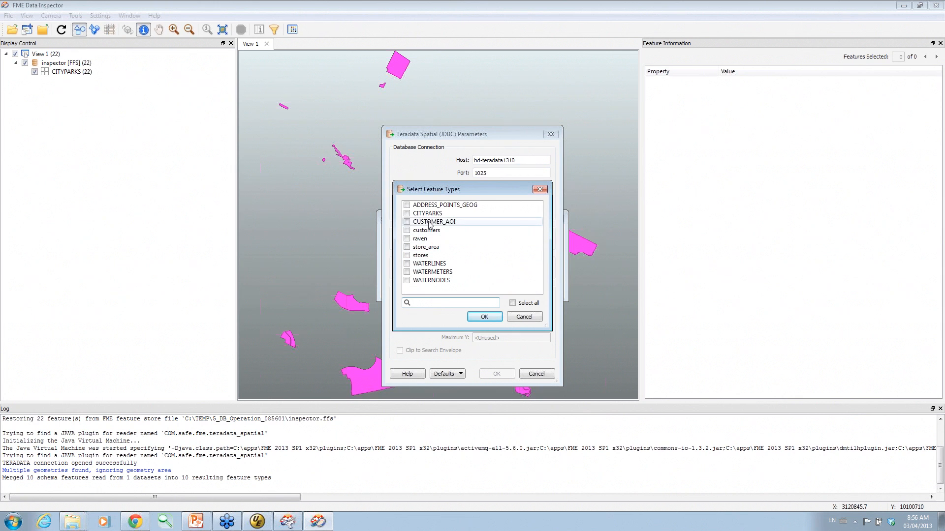
left_click(407, 214)
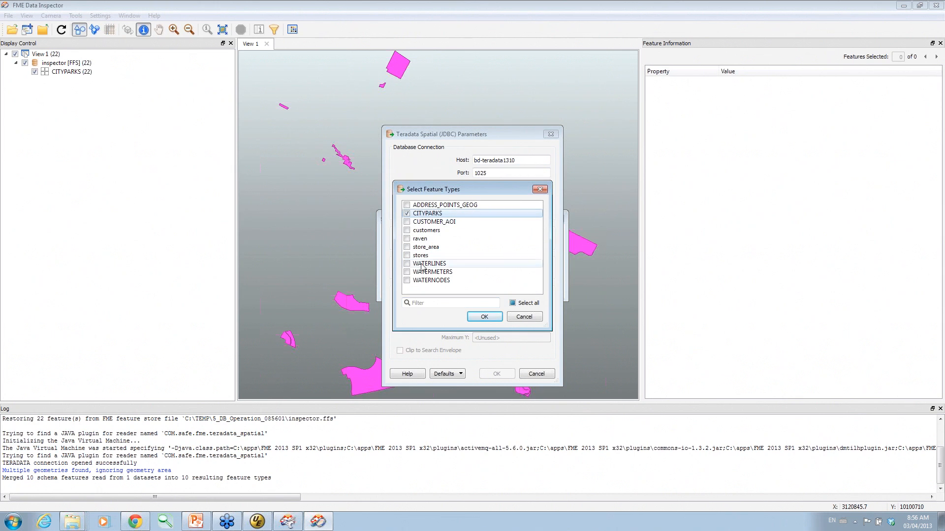
left_click(483, 316)
left_click(497, 374)
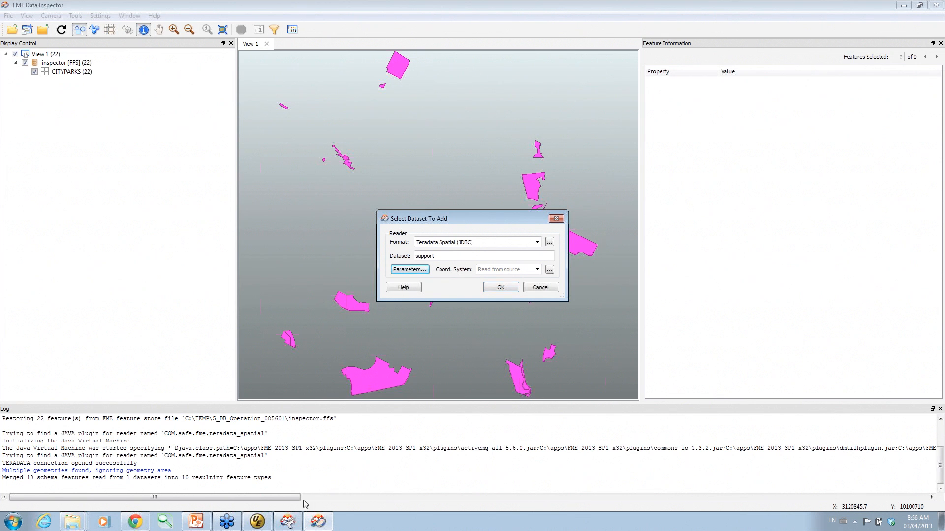
left_click(288, 522)
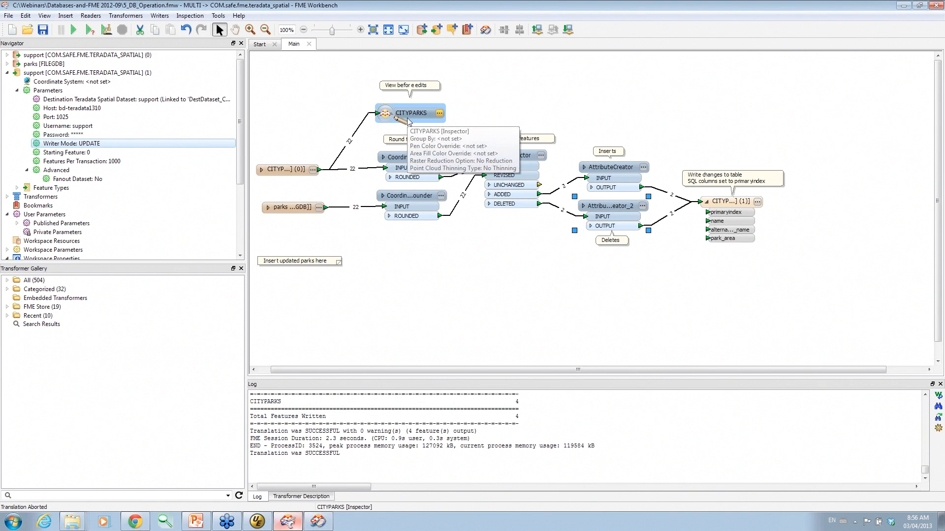
left_click(320, 523)
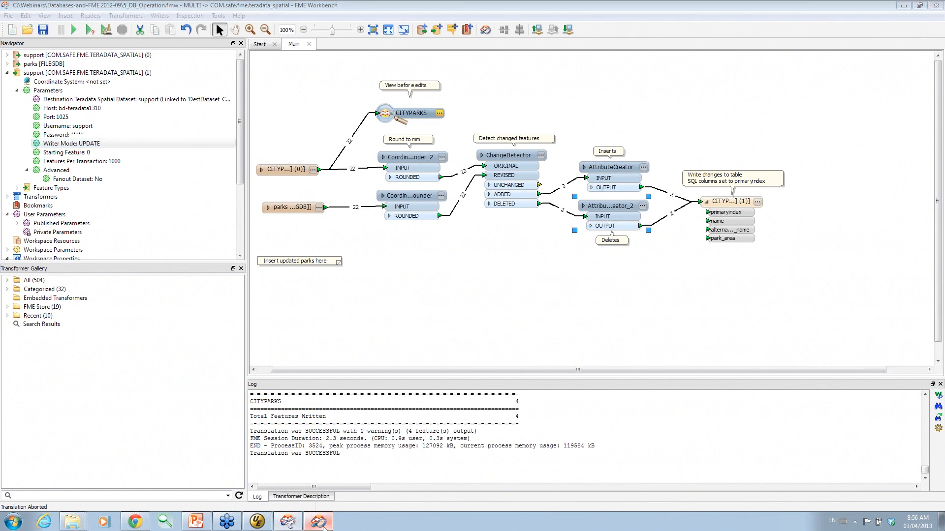
left_click(500, 288)
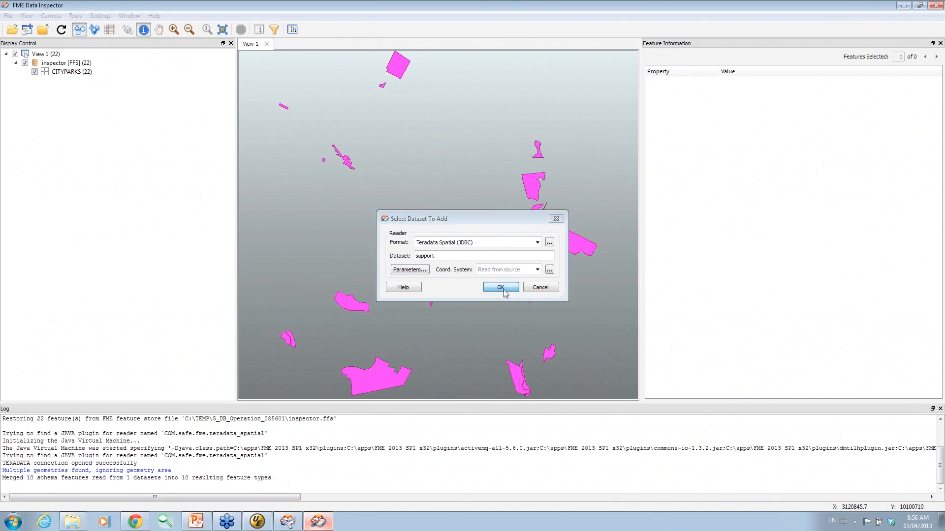
Zoom in on the upper parks, draw inspected parks above database parks, and toggle the CITYPARKS layers.
left_click(173, 29)
left_click_drag(373, 54, 427, 103)
left_click(71, 89)
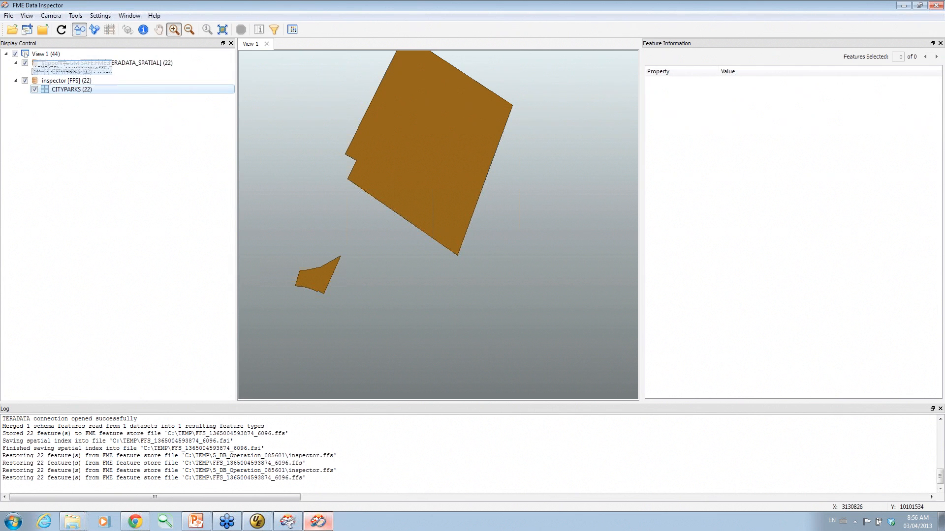
left_click_drag(67, 80, 66, 60)
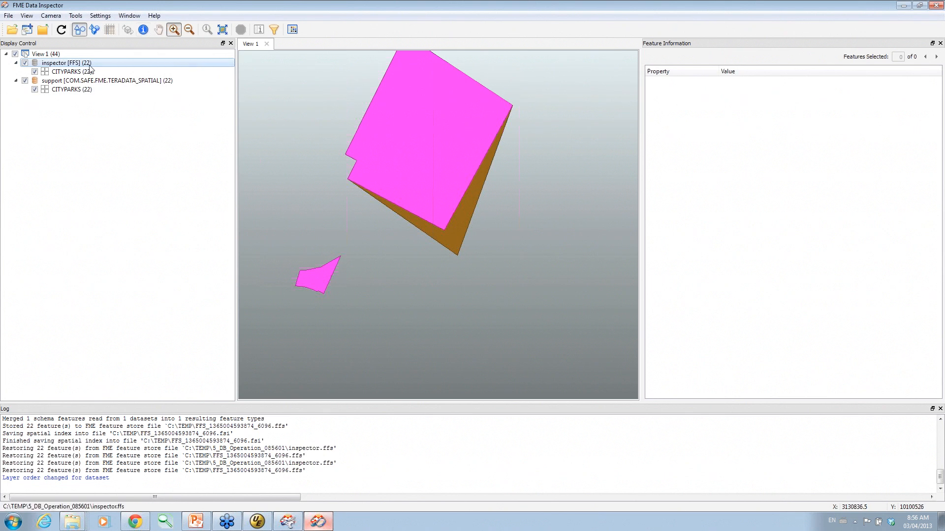
left_click(35, 90)
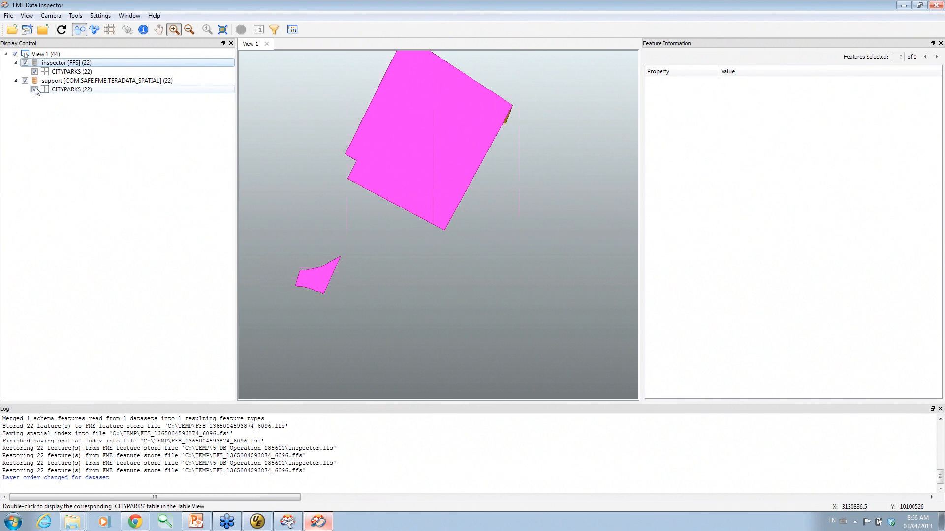
left_click(35, 89)
left_click(35, 71)
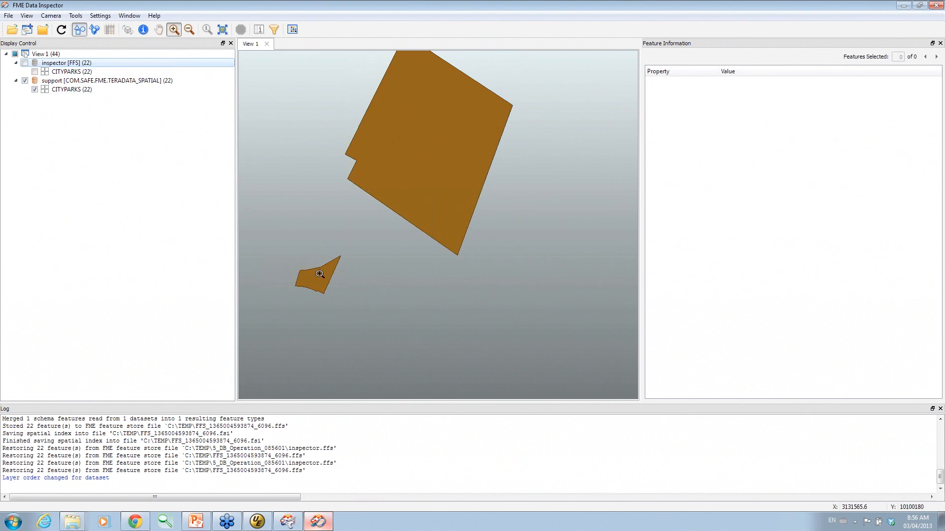
Query the Little Walnut Creek park's attributes, then minimize the Data Inspector.
left_click(143, 29)
left_click(326, 277)
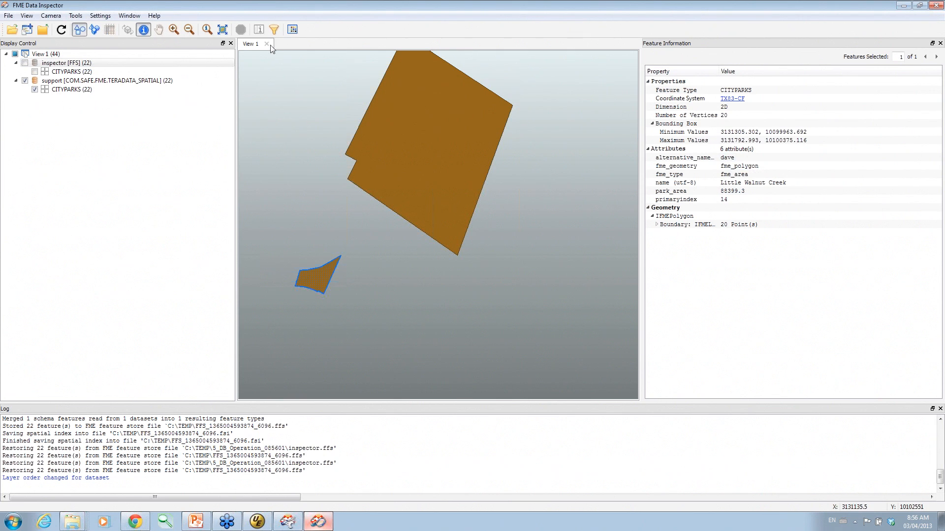
left_click(904, 6)
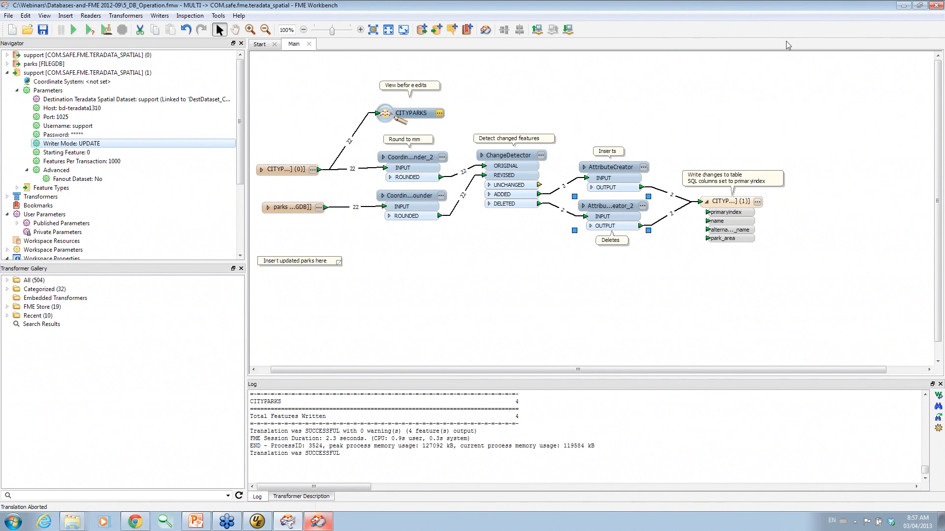
Save and close the change-detection workspace, then open 6_CadQA_HTML.fmw from Recent Files.
left_click(309, 44)
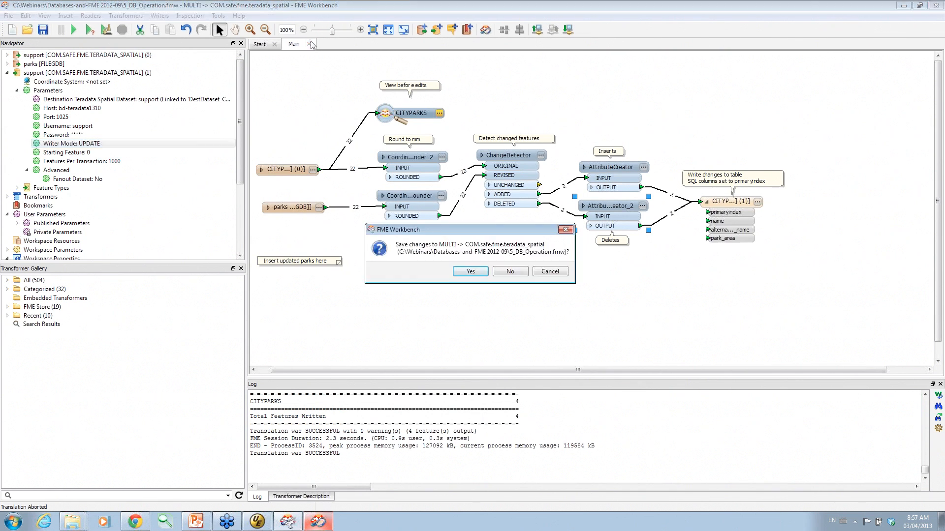
left_click(470, 272)
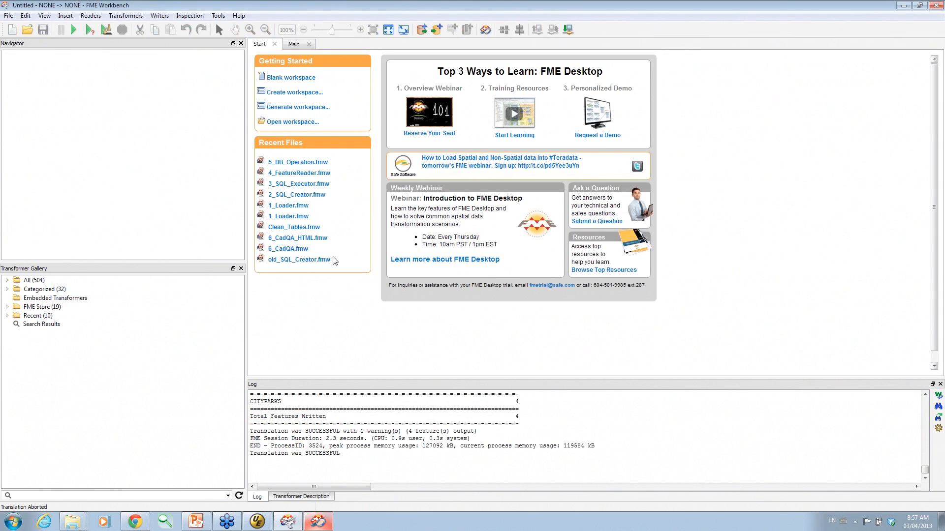
left_click(288, 238)
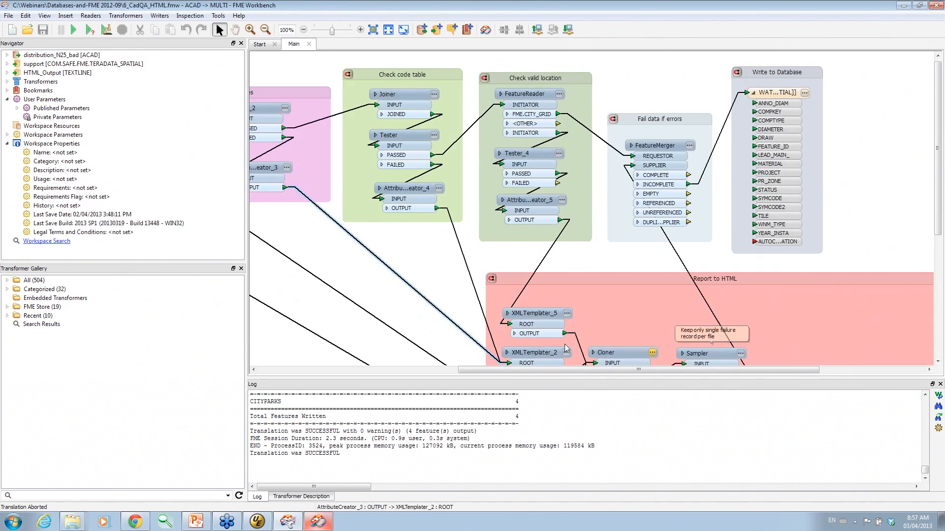
Drag the log splitter down to give the canvas more room.
left_click_drag(579, 377, 372, 440)
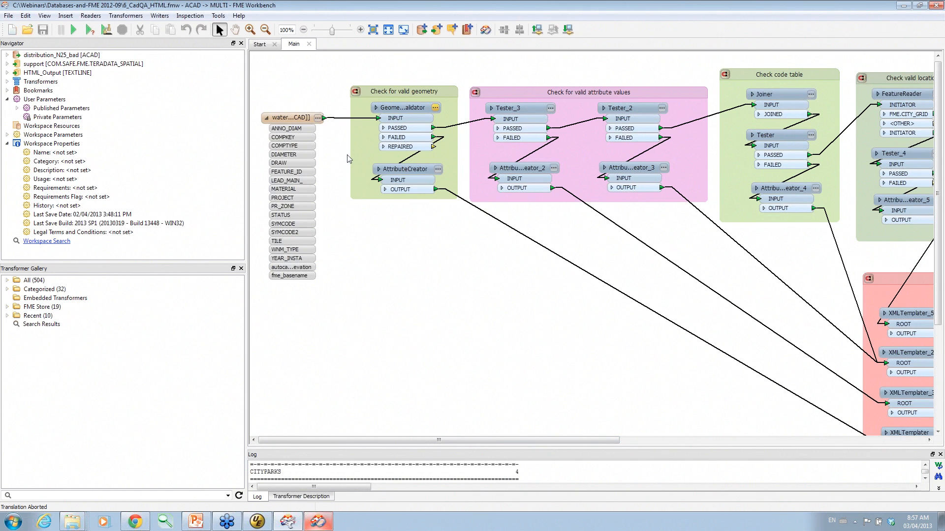
left_click_drag(405, 440, 405, 440)
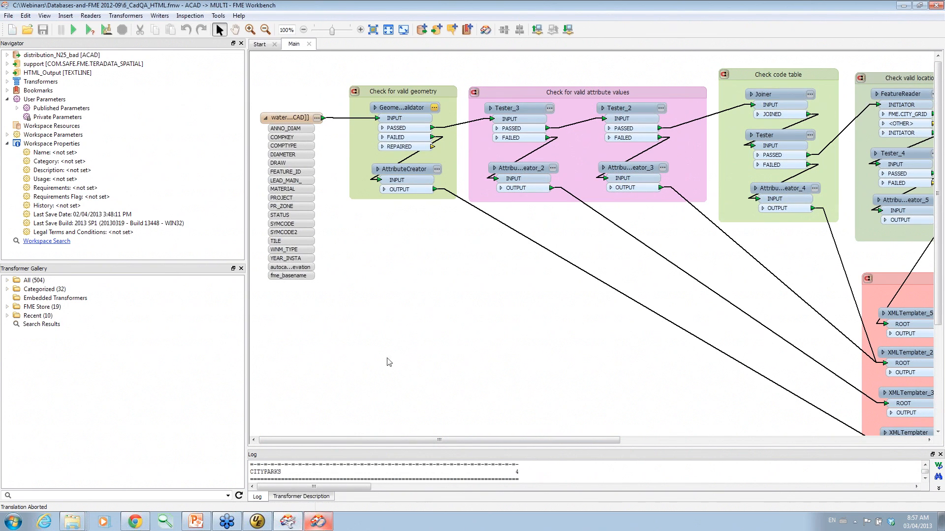
left_click_drag(343, 440, 313, 443)
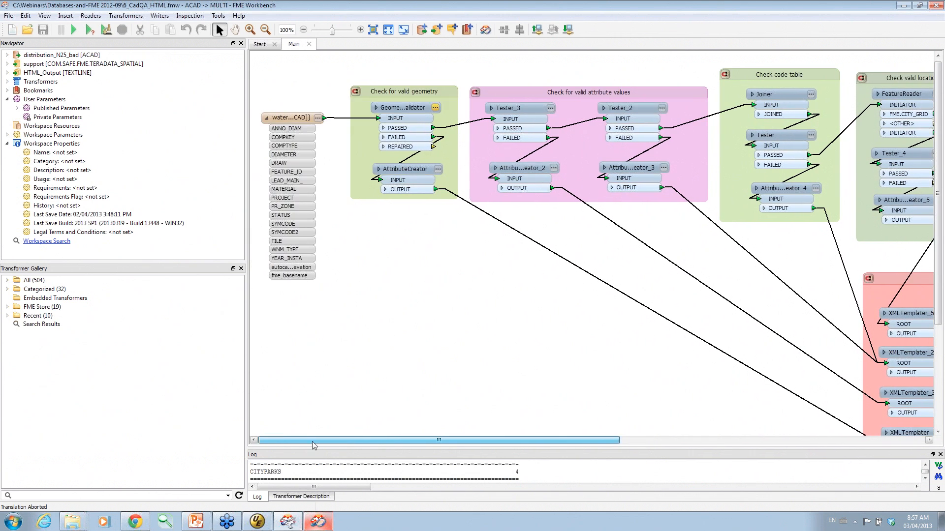
Review the GeometryValidator, Tester_3 and Tester_2 null-check settings, closing each with OK.
double_click(427, 106)
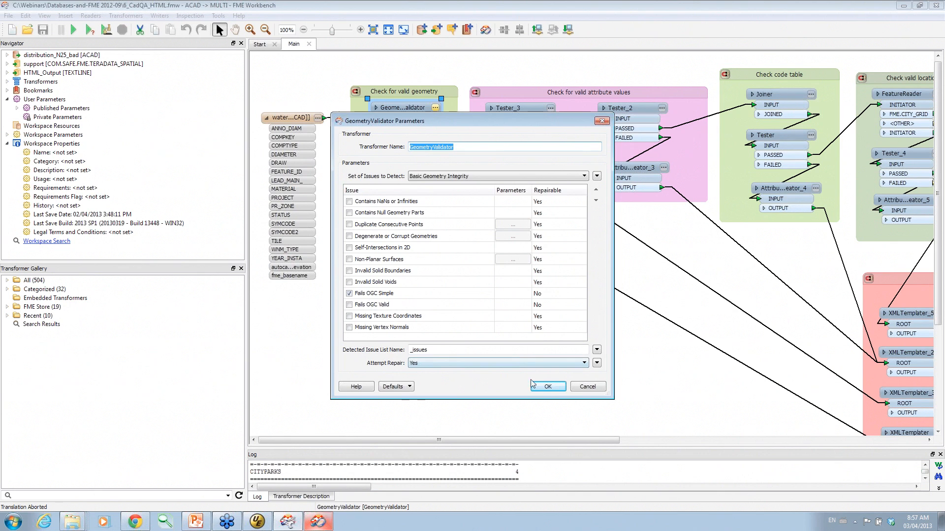
left_click(547, 387)
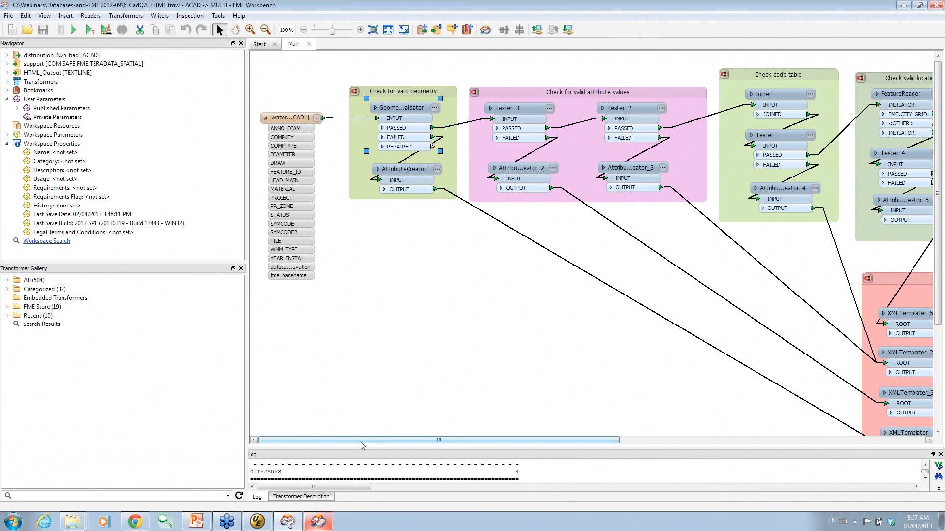
left_click_drag(360, 445, 414, 446)
double_click(404, 108)
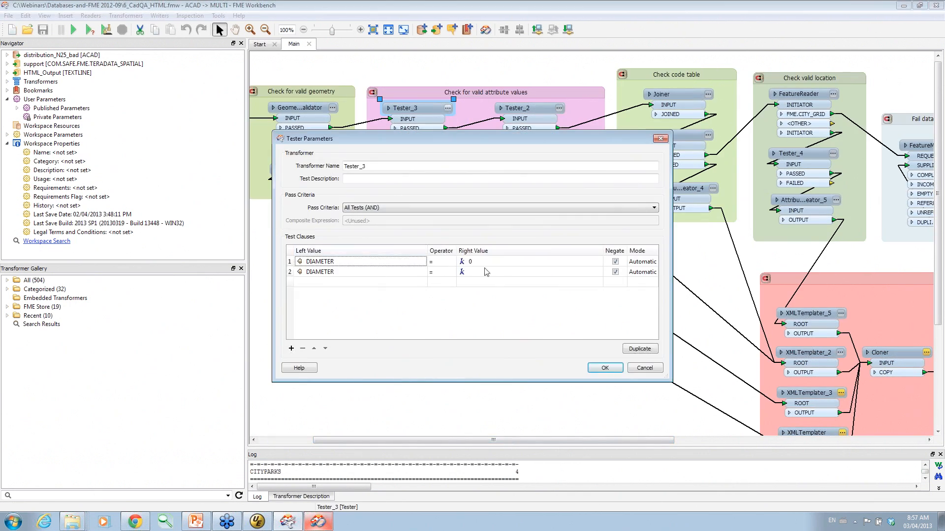
left_click(605, 368)
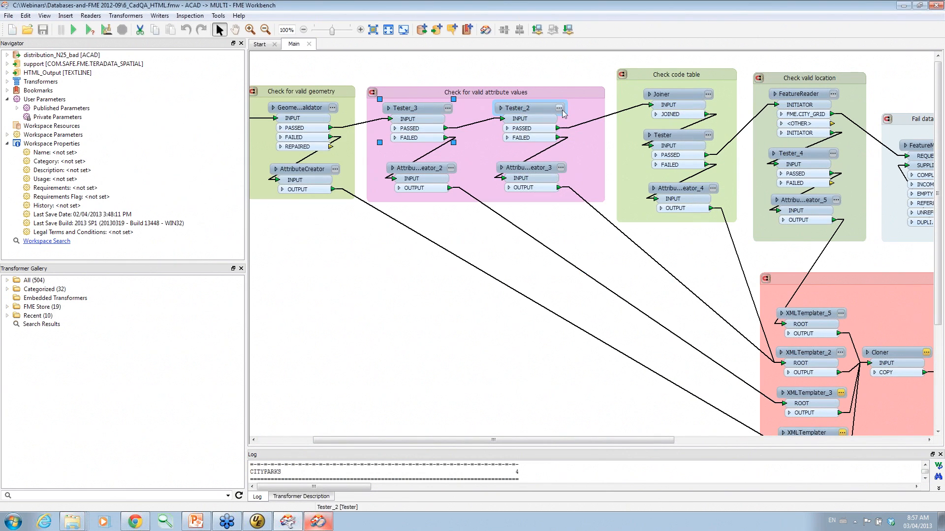
left_click(559, 108)
left_click(602, 369)
left_click_drag(538, 440, 662, 457)
Review the Joiner's MATERIAL lookup on PostgreSQL fme.MATERIALS, closing it without changes.
left_click(471, 97)
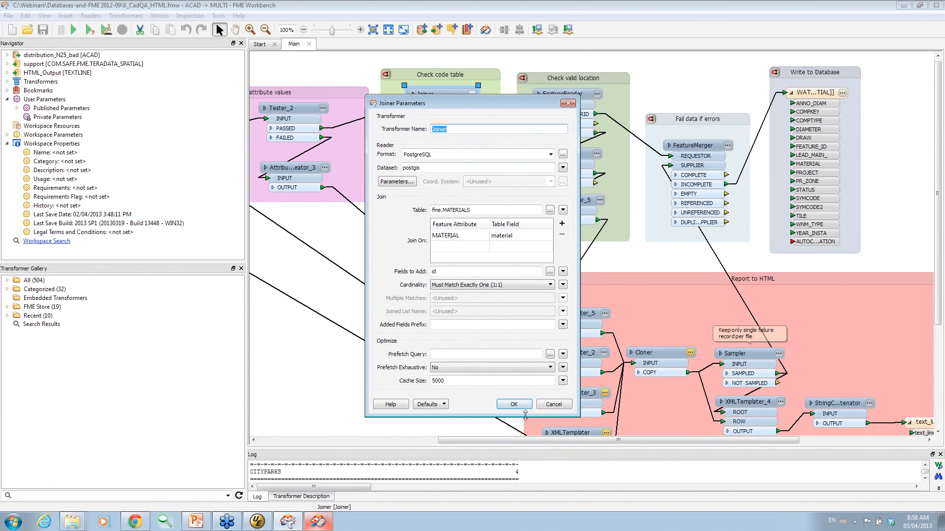
left_click(550, 407)
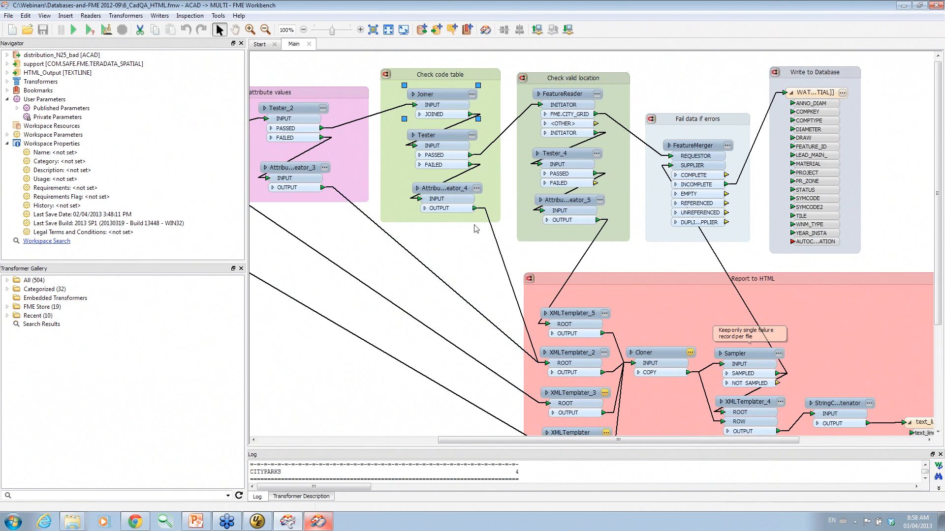
mouse_move(558, 97)
mouse_move(579, 152)
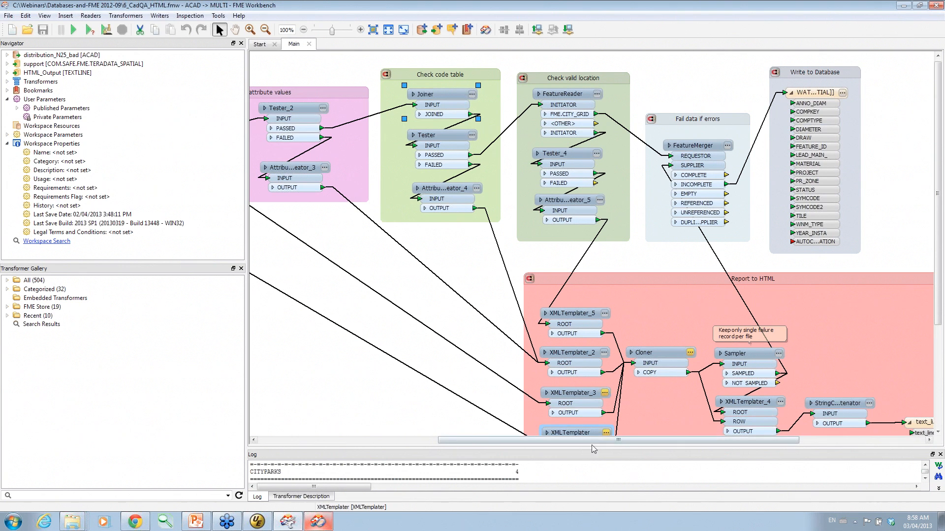
left_click_drag(590, 441, 464, 441)
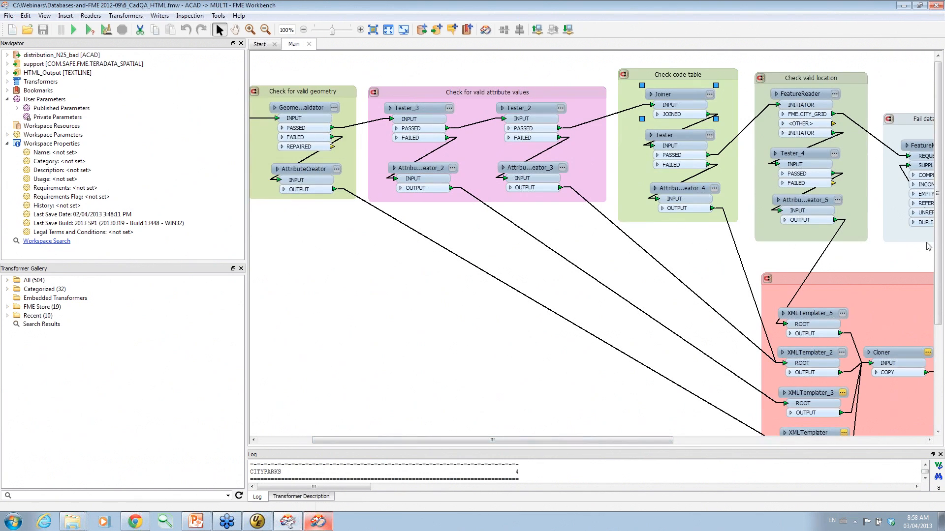
left_click_drag(938, 241, 937, 293)
left_click_drag(586, 441, 702, 451)
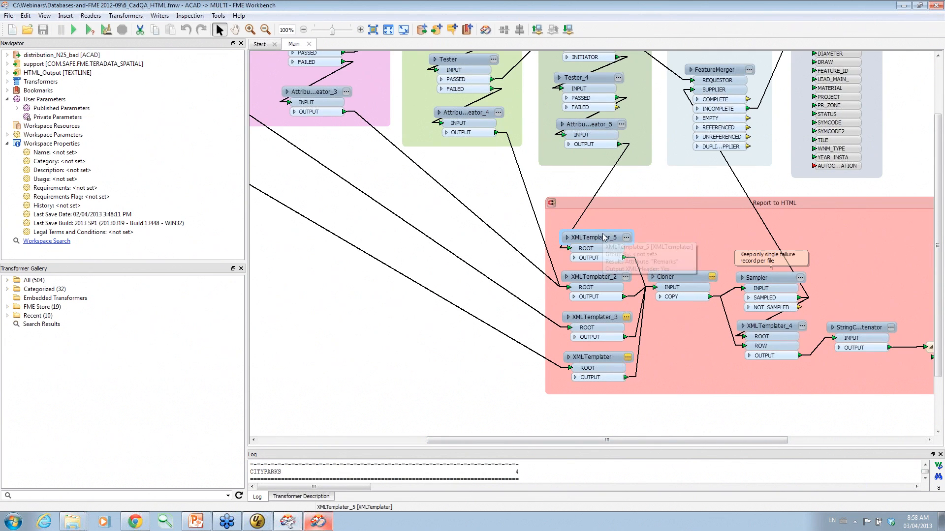
left_click(627, 239)
left_click(549, 188)
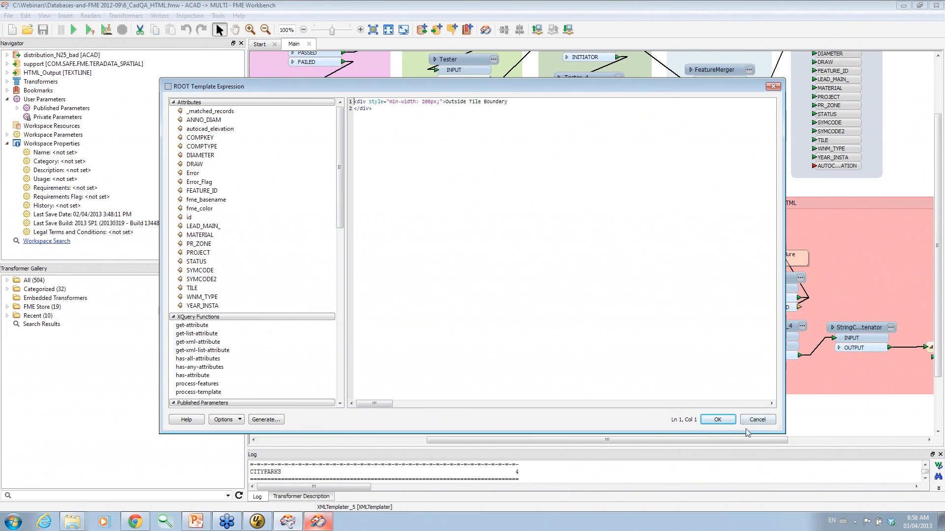
left_click(753, 421)
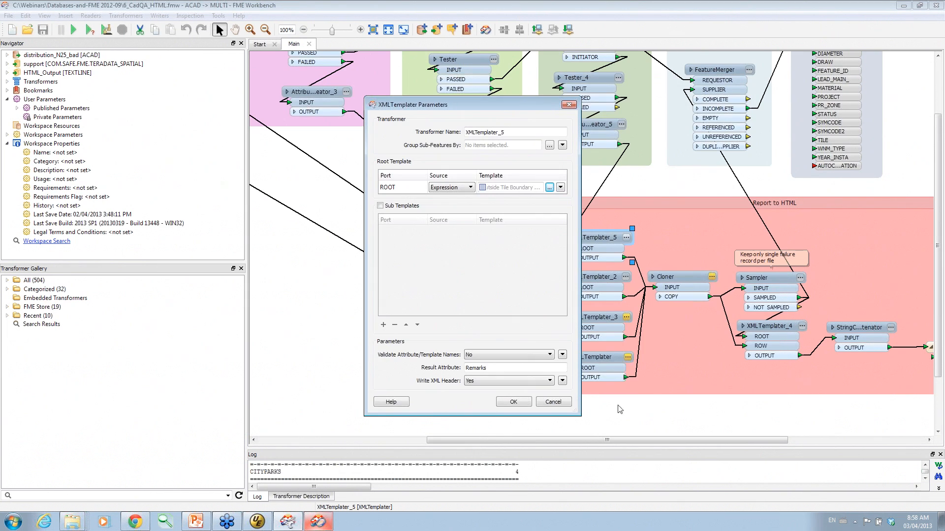
left_click(568, 405)
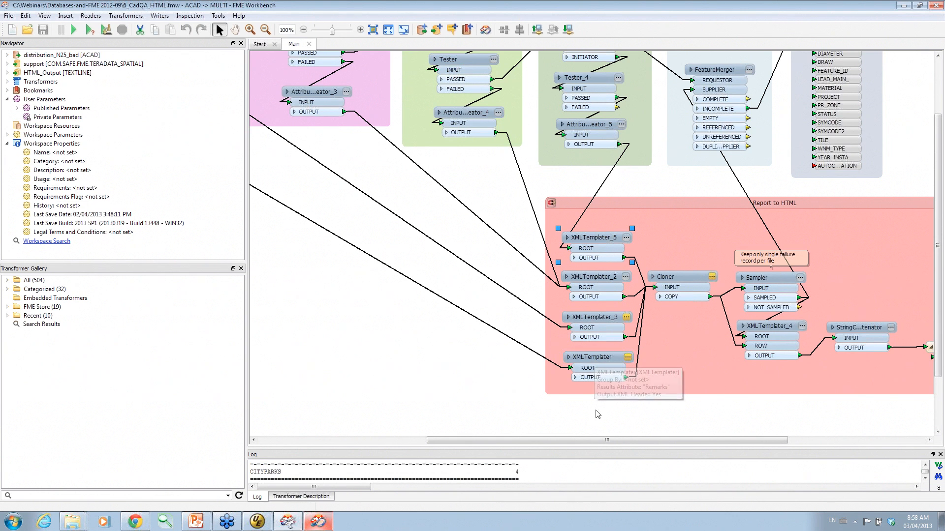
left_click_drag(539, 443, 681, 445)
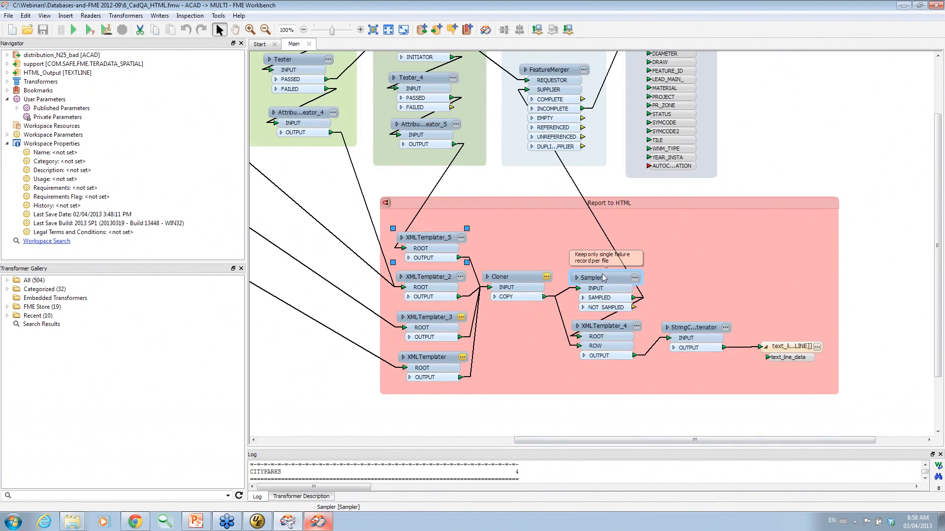
mouse_move(599, 325)
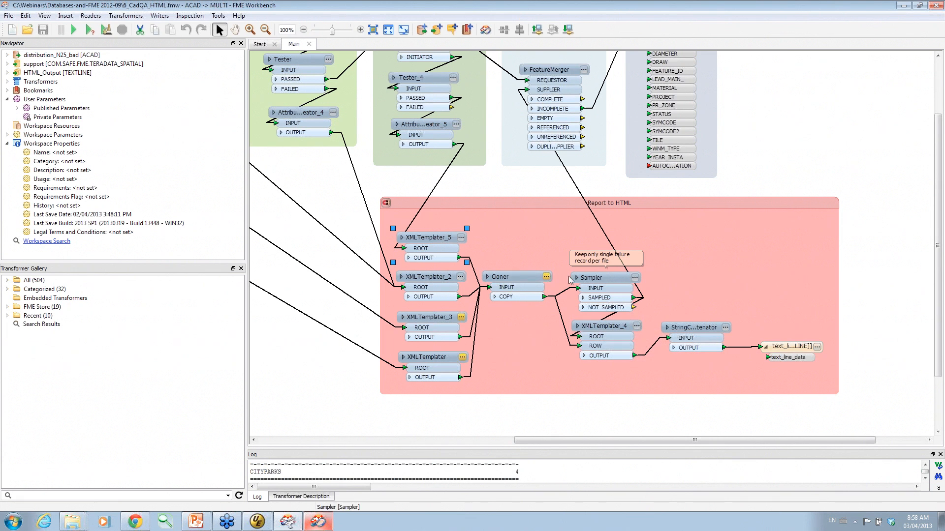
scroll(937, 261, "up", 3)
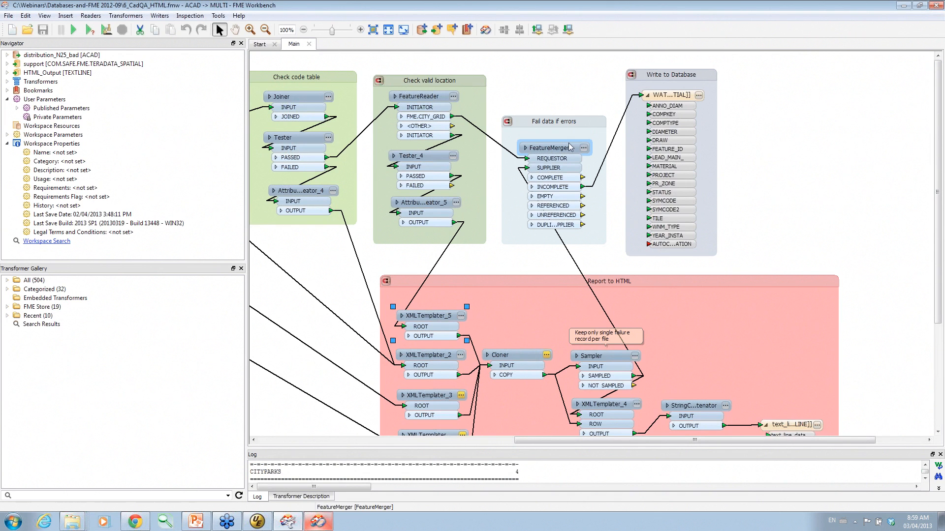
mouse_move(566, 149)
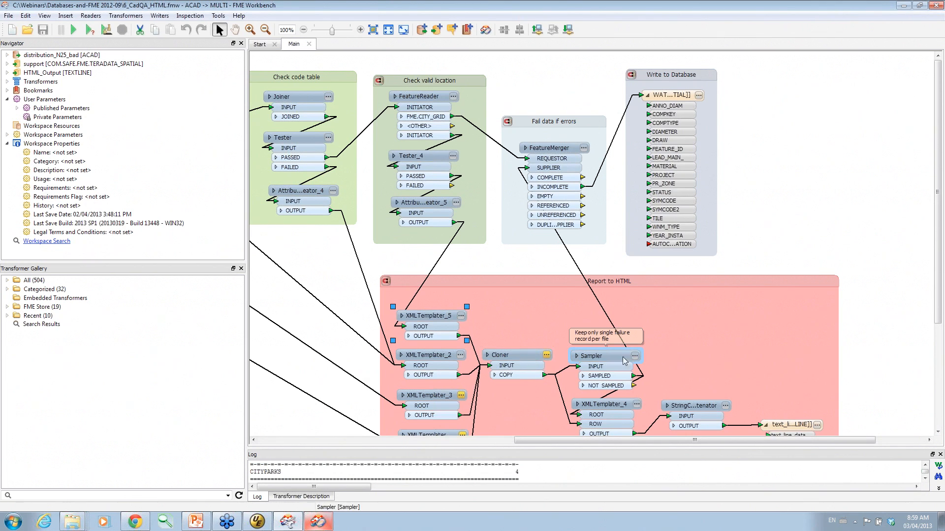
left_click(584, 148)
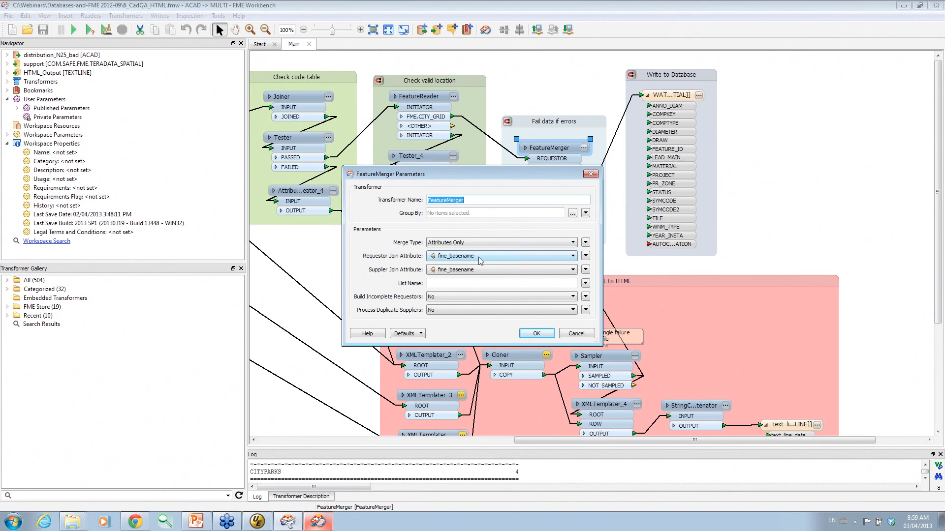
left_click(530, 334)
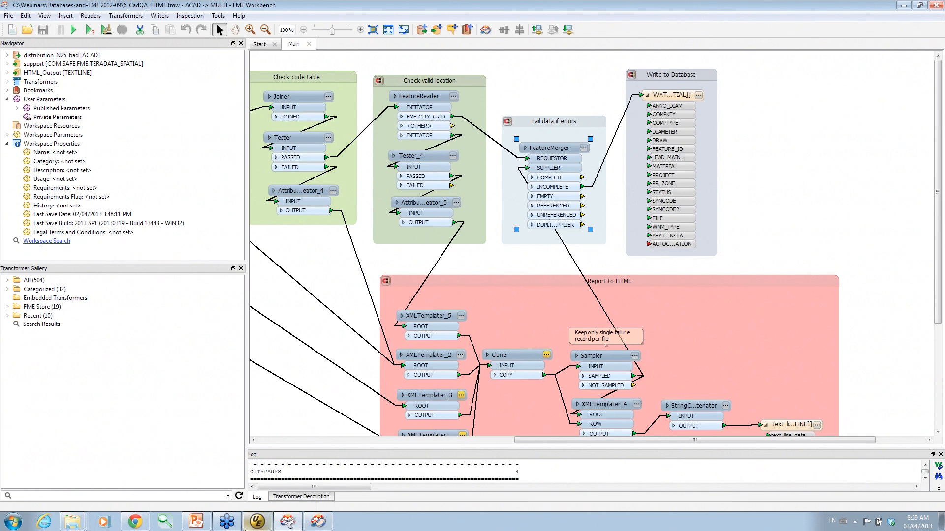
Open distribution_N25_bad.html from the Output folder, scroll through its errors, then minimize Internet Explorer.
right_click(72, 522)
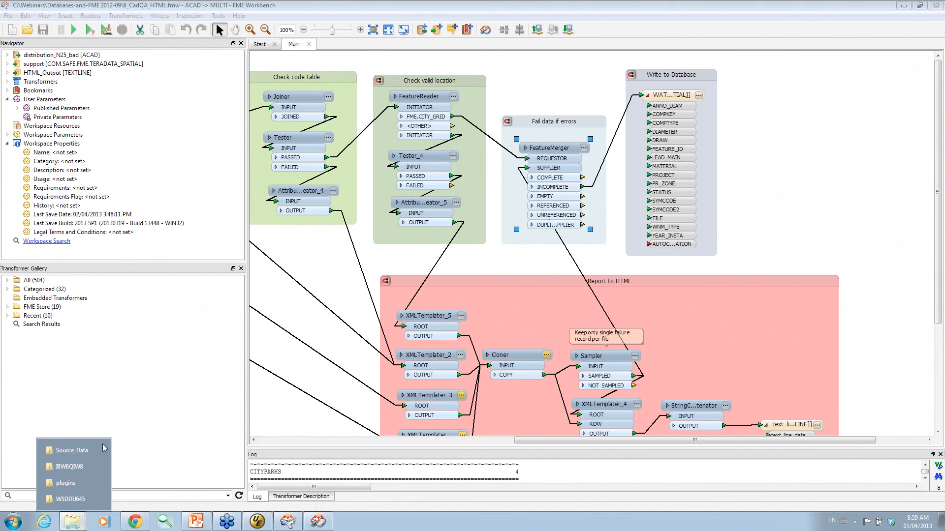
left_click(75, 452)
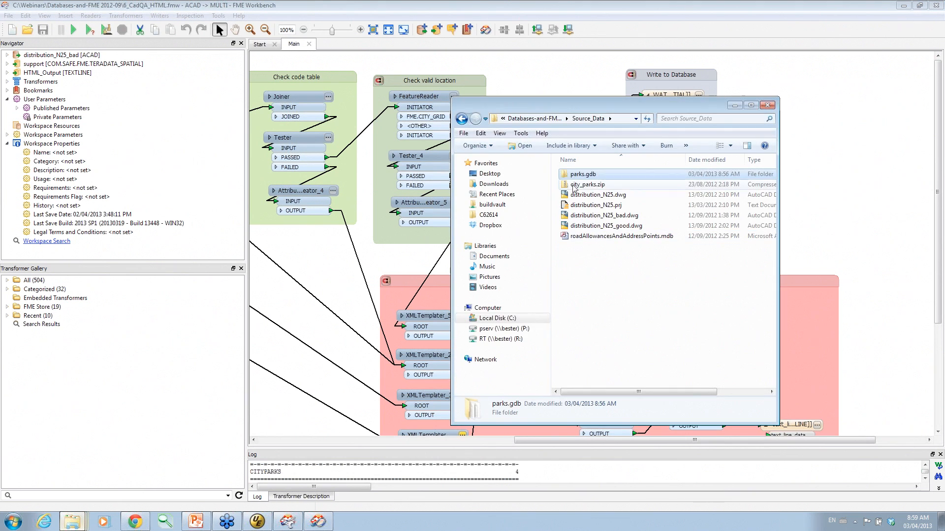
left_click(550, 119)
double_click(587, 186)
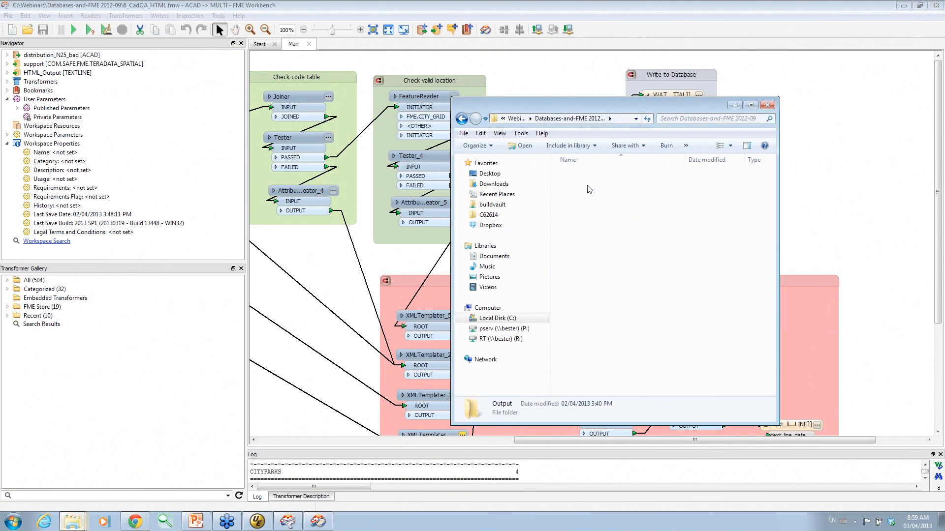
double_click(601, 176)
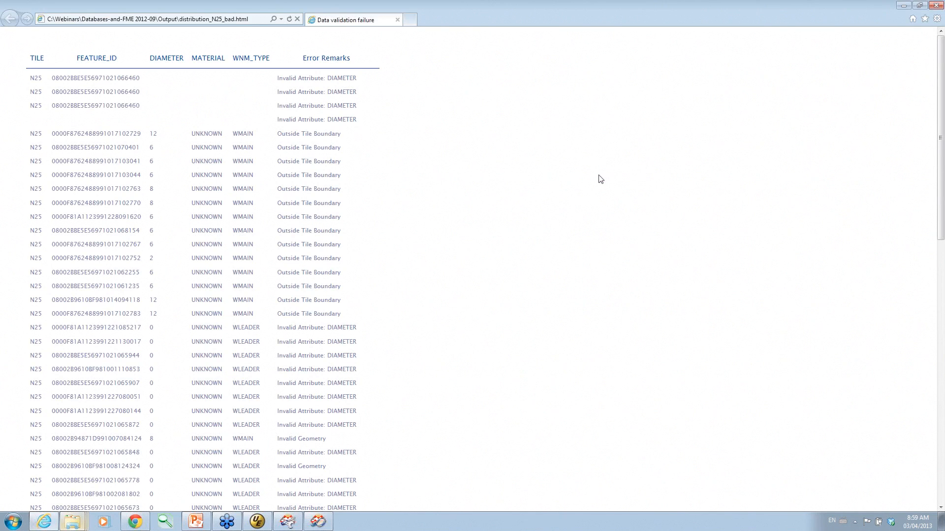
scroll(492, 262, "down", 10)
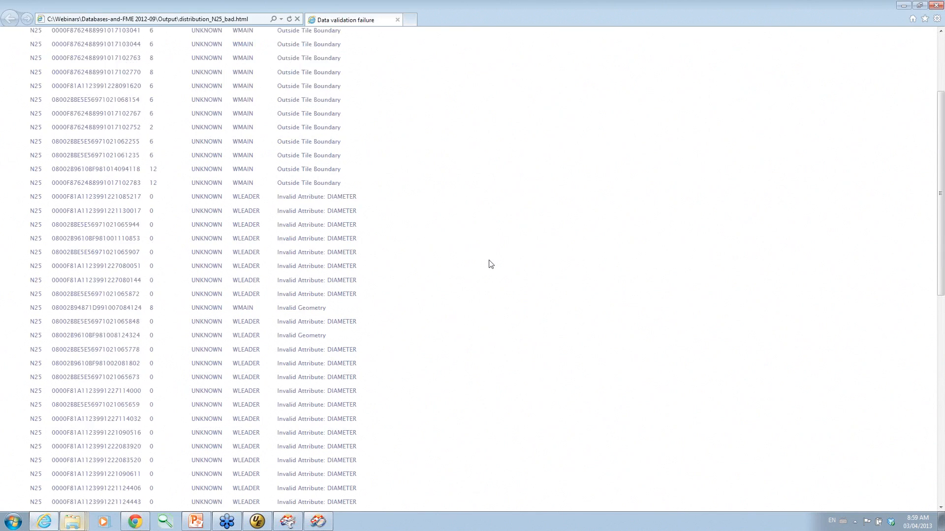
scroll(490, 264, "up", 10)
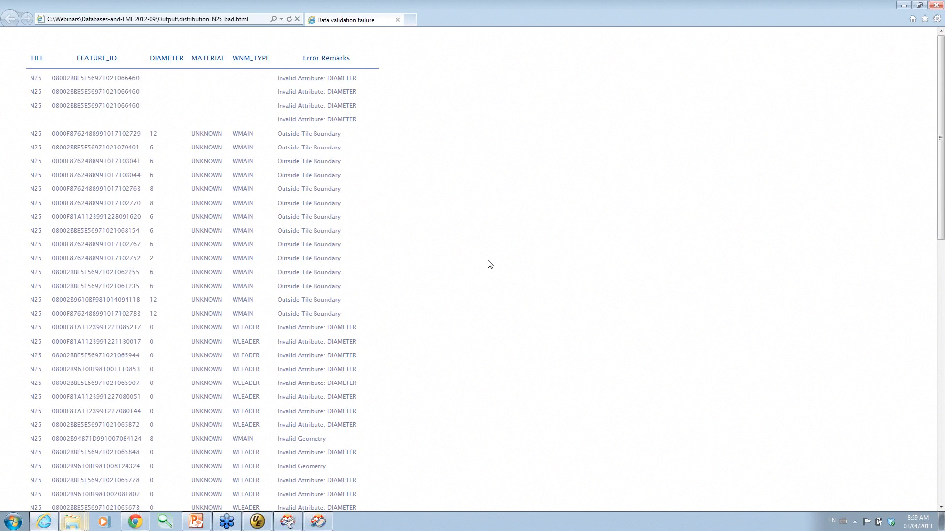
left_click(905, 7)
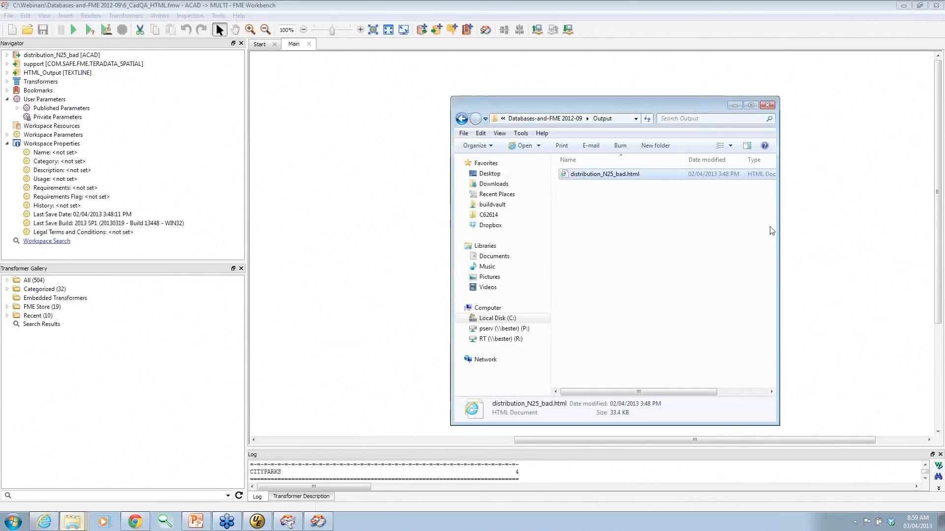
left_click(842, 196)
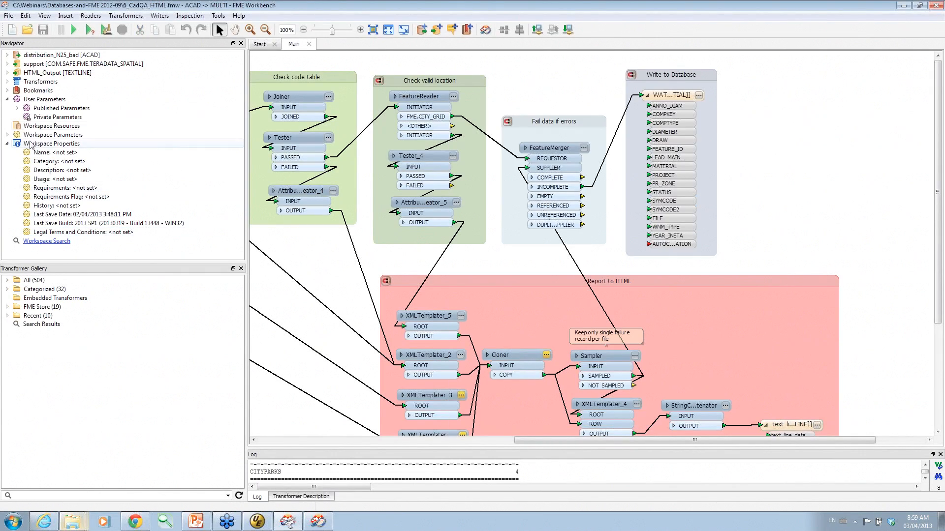
Expand the HTML_Output writer's parameters and Advanced fanout settings, then bring PowerPoint forward.
left_click(7, 72)
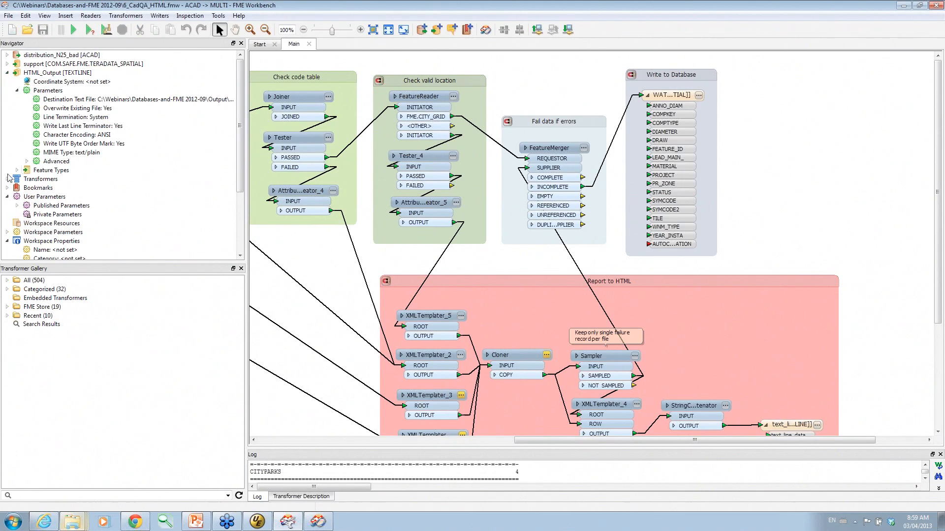
left_click(27, 162)
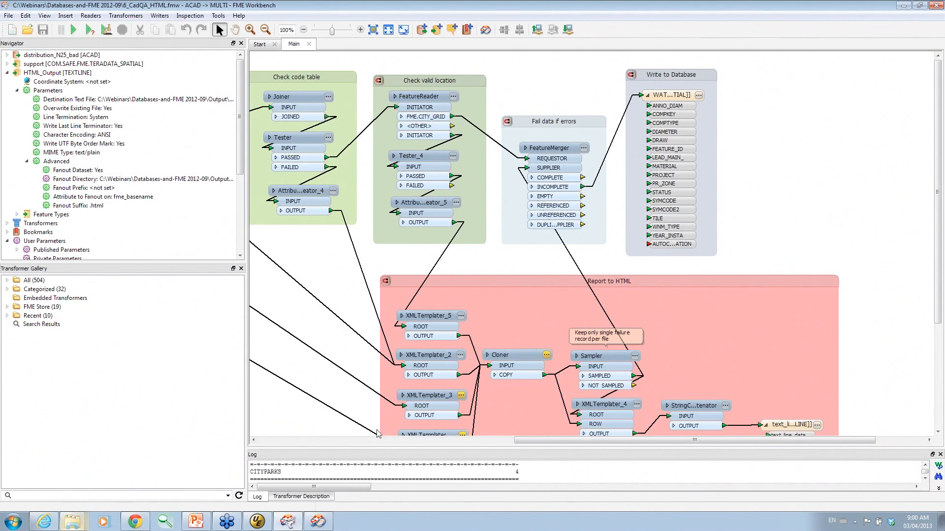
left_click(196, 521)
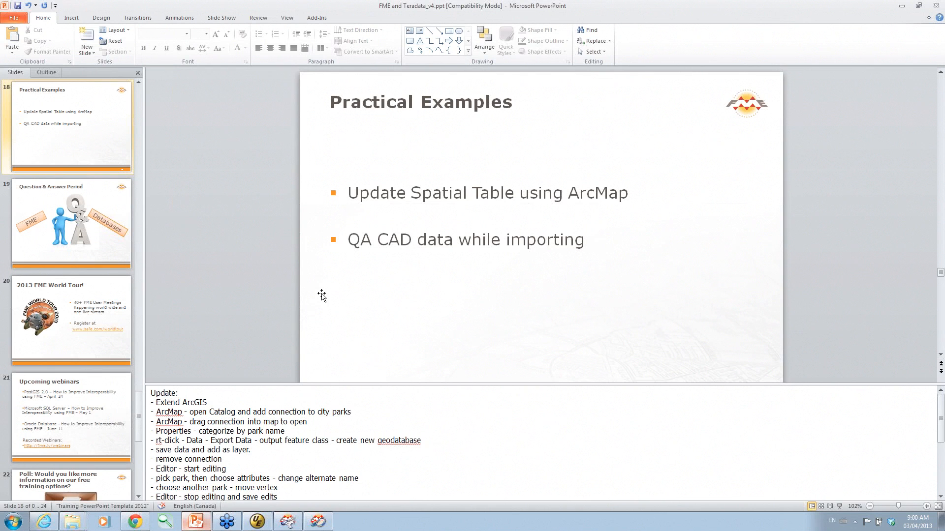
Present the Teradata deck full screen and page through to the Question & Answer Period slide.
key("F5")
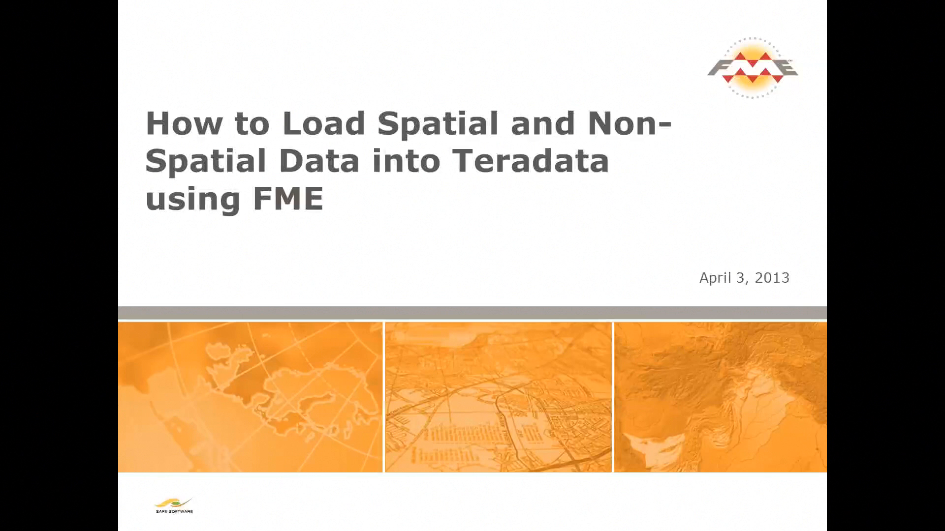
key("Right")
key("Right")
key("Right")
key("Right")
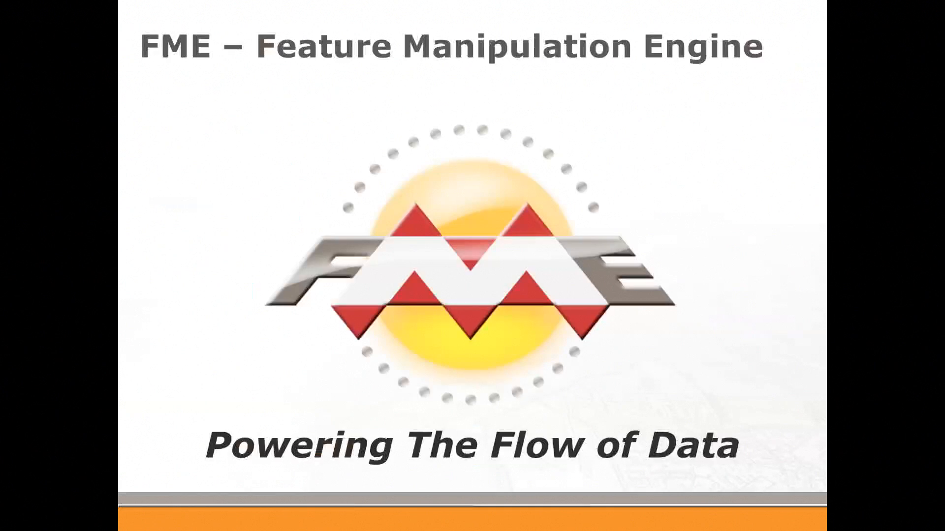
key("Right")
key("Right")
key("Right")
key("Right")
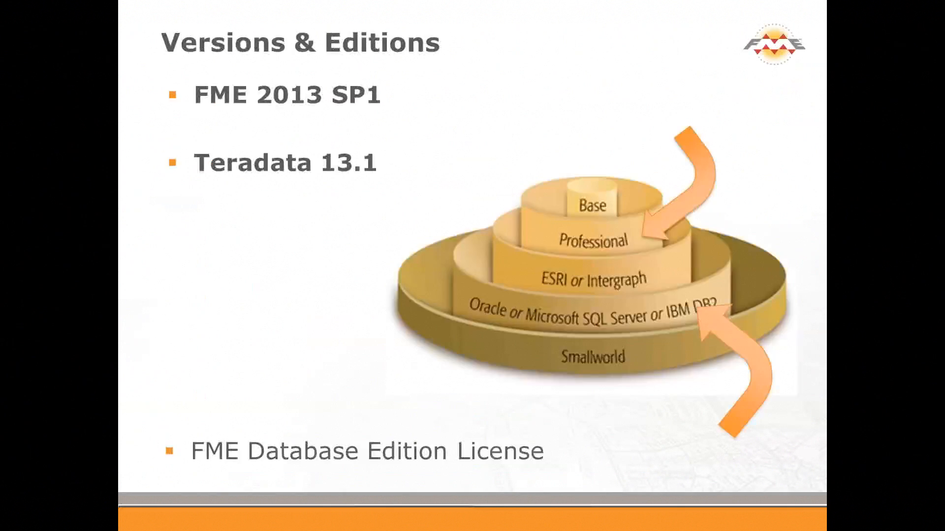
key("Right")
key("Right")
key("Left")
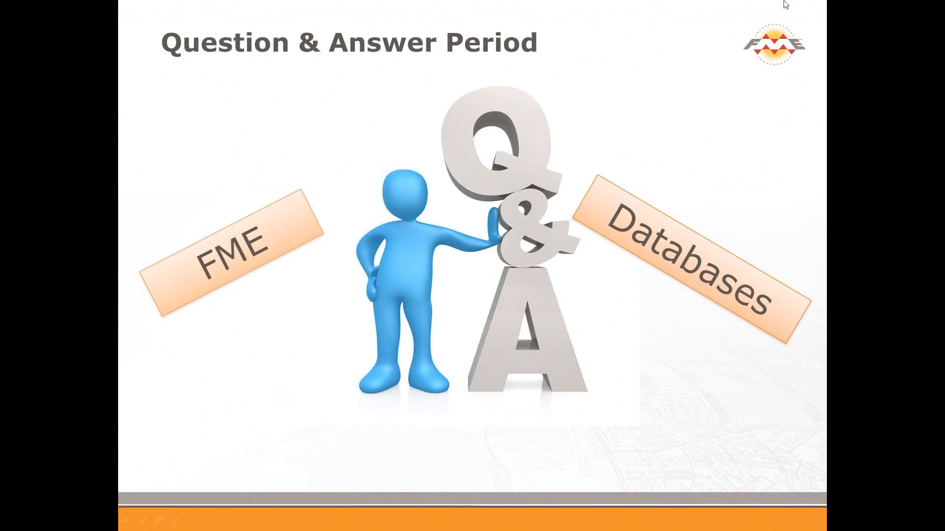